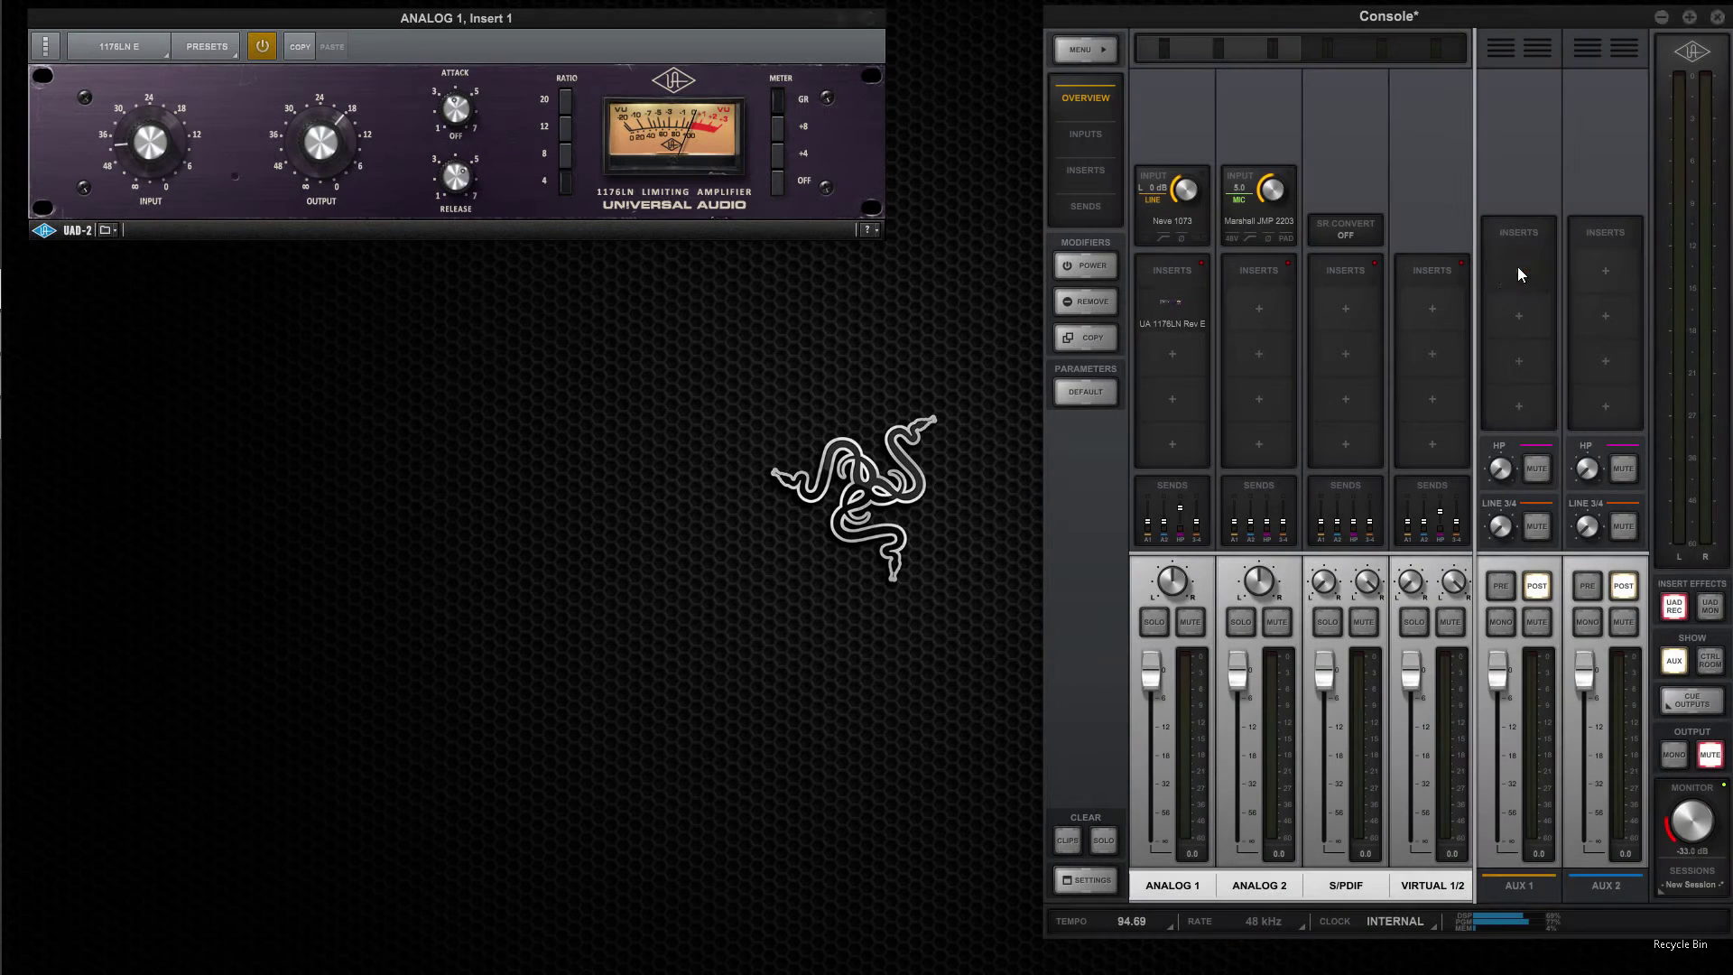
Open the plug-in windows for the AUX 1 BX20 reverb, ANALOG 1 Neve 1073 and ANALOG 2 Marshall amp
left_click(1517, 263)
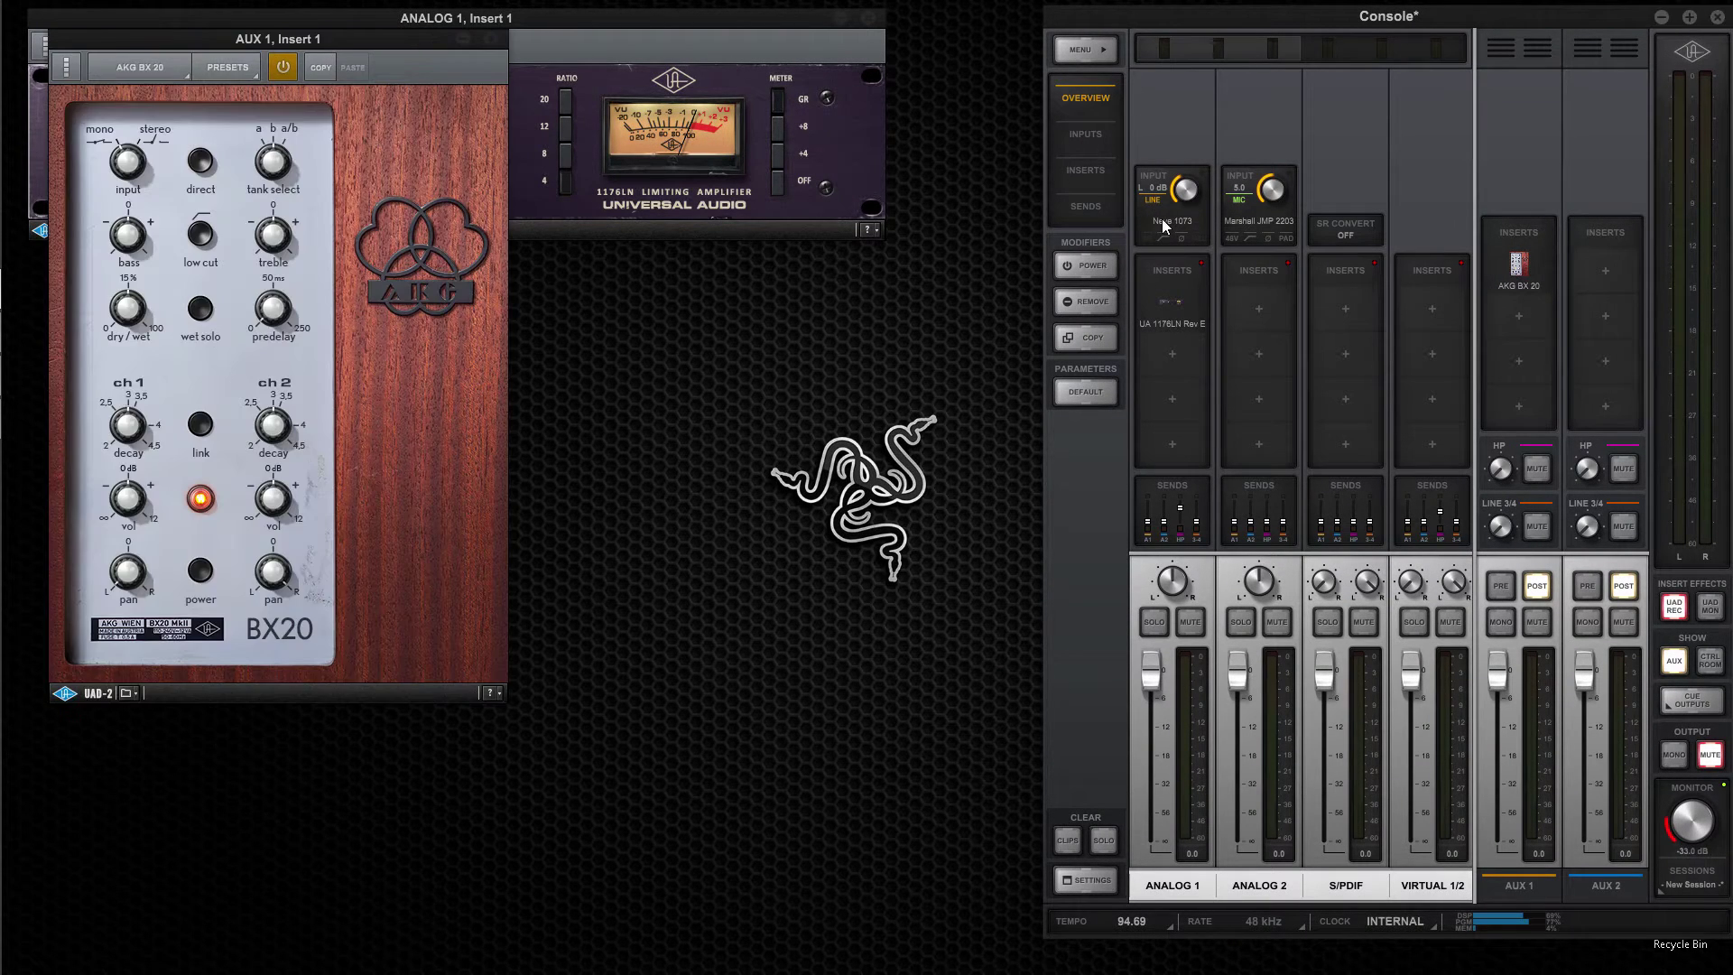
left_click(1172, 220)
left_click(1254, 219)
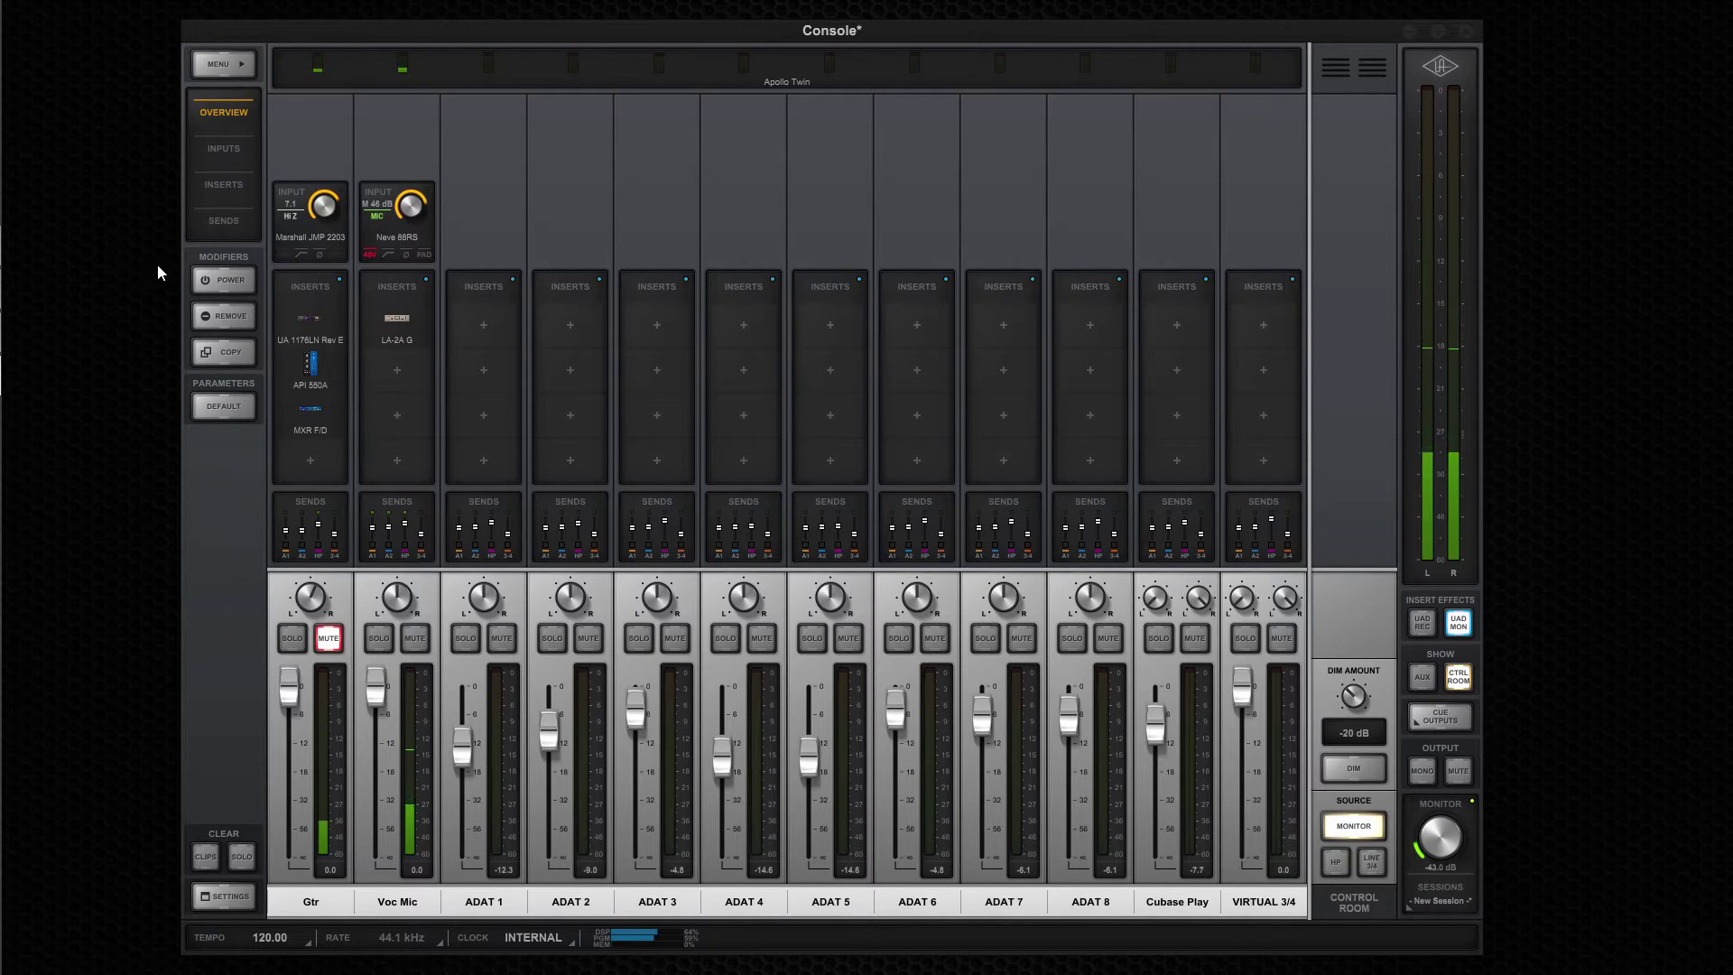
Browse the Inputs and Inserts views and open the Voc Mic LA-2A G compressor
left_click(227, 146)
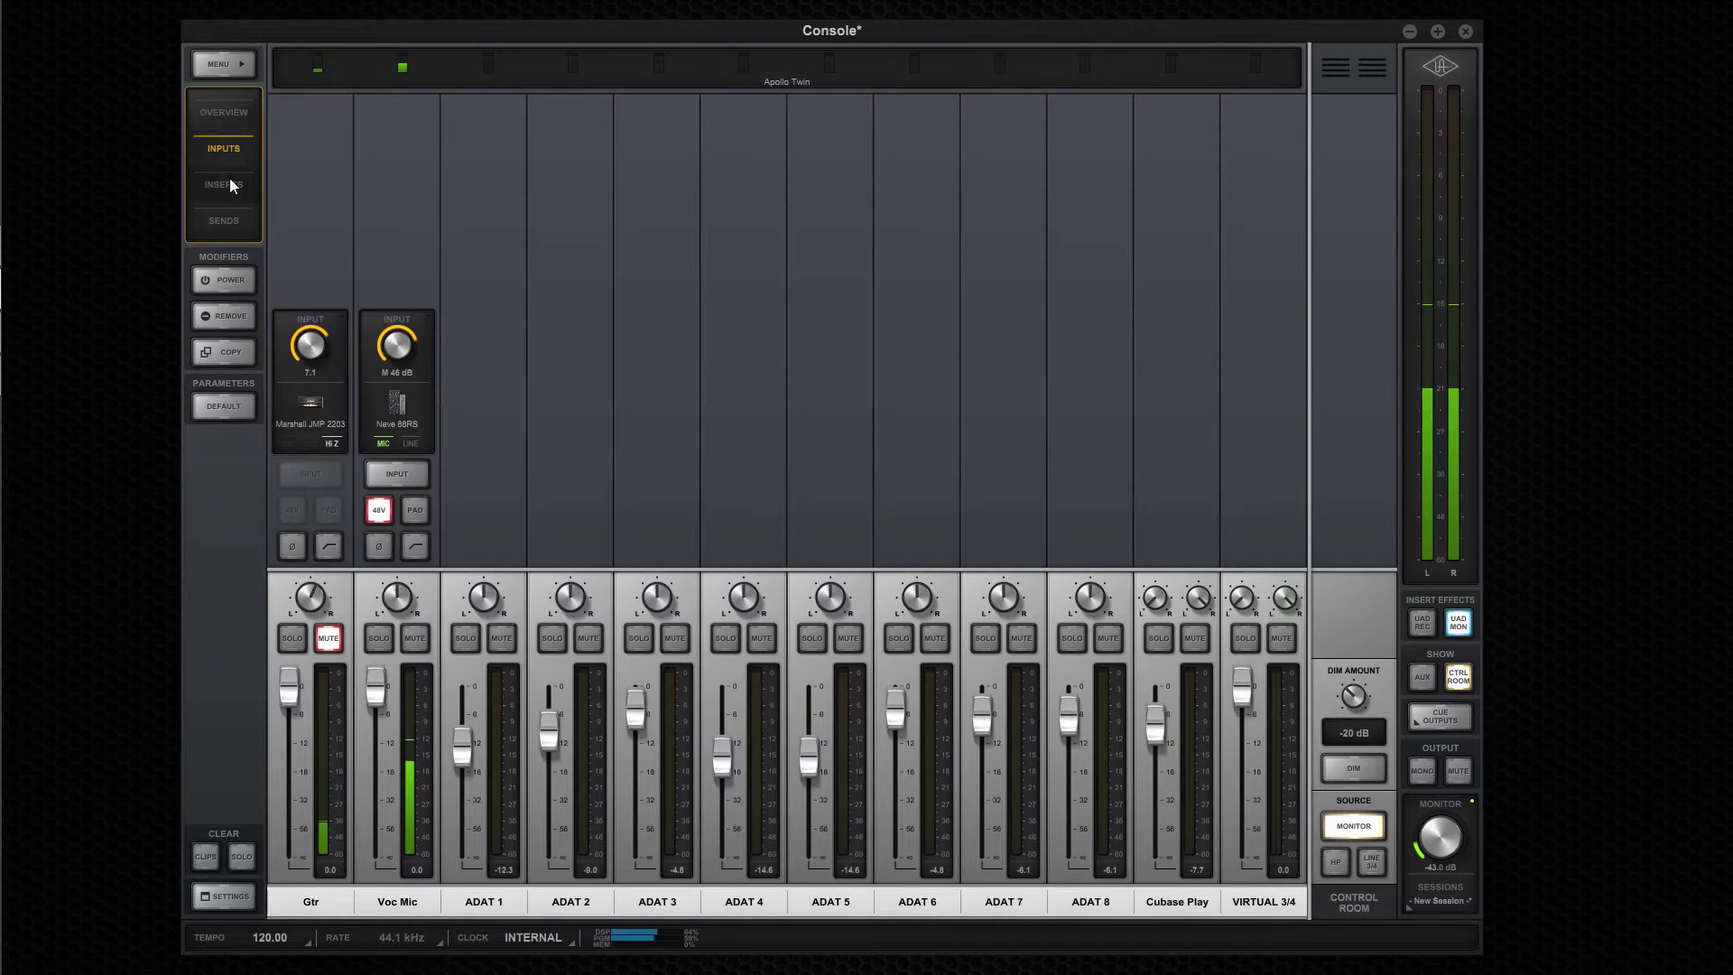
left_click(232, 185)
left_click(399, 365)
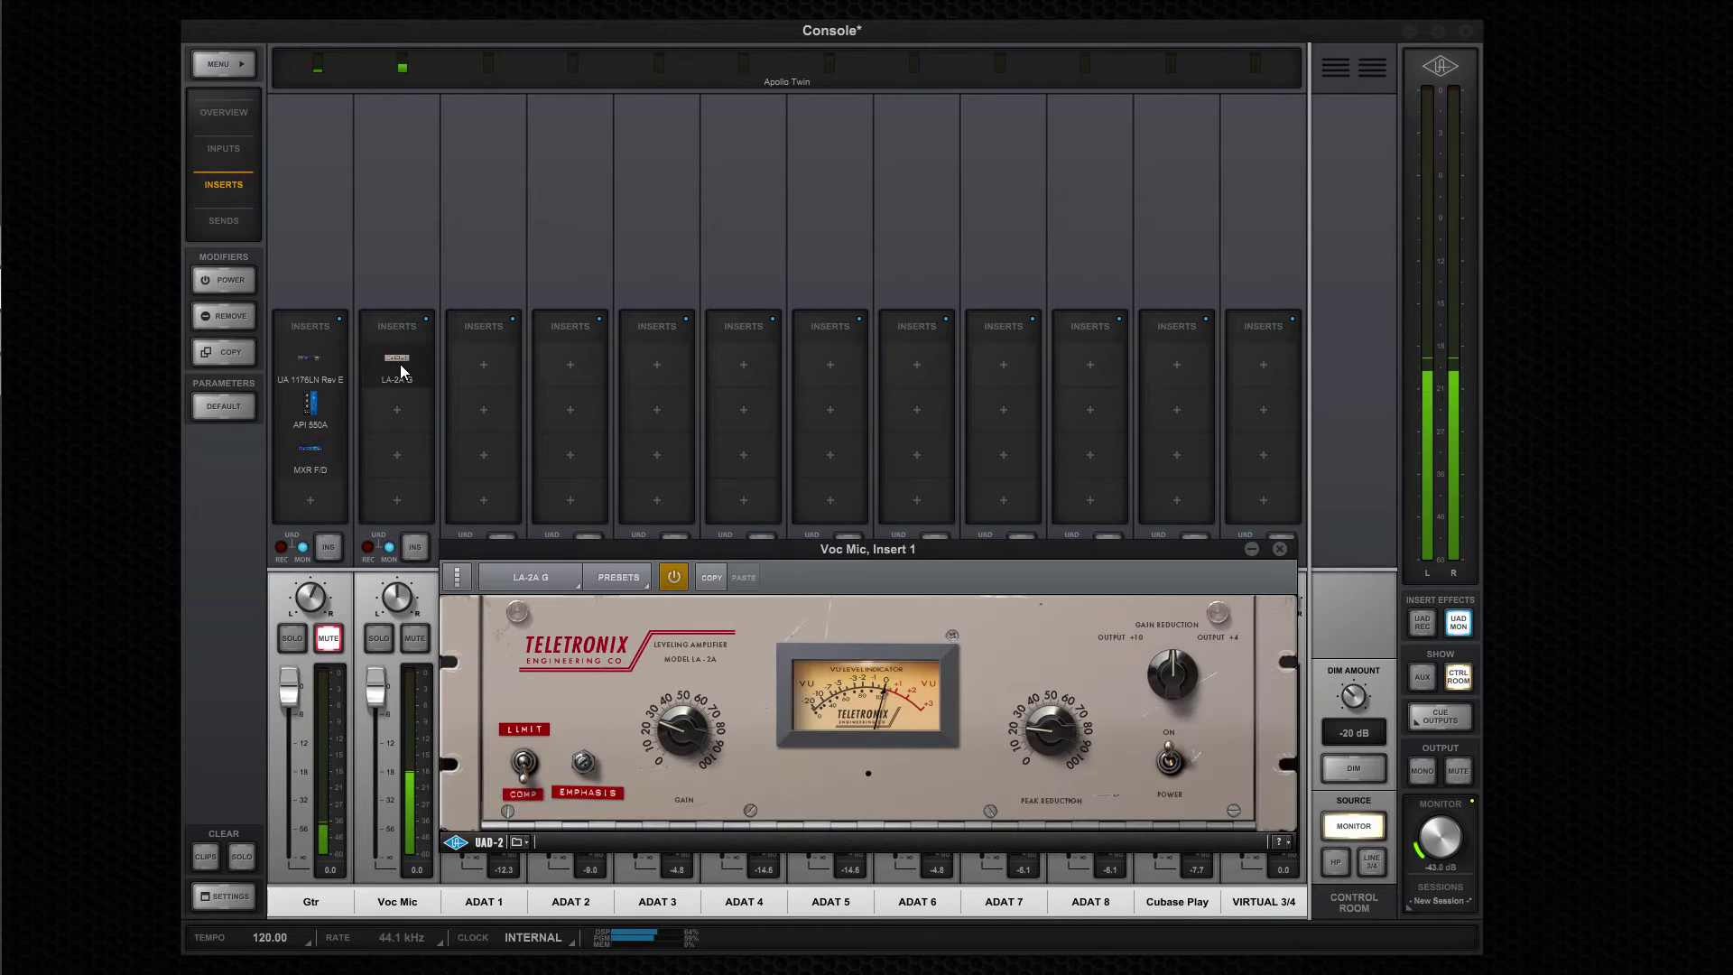
Lower the Voc Mic headphone send to -14.1 and its fader to about -16 dB, then mute it
left_click(221, 221)
left_click_drag(375, 296, 376, 341)
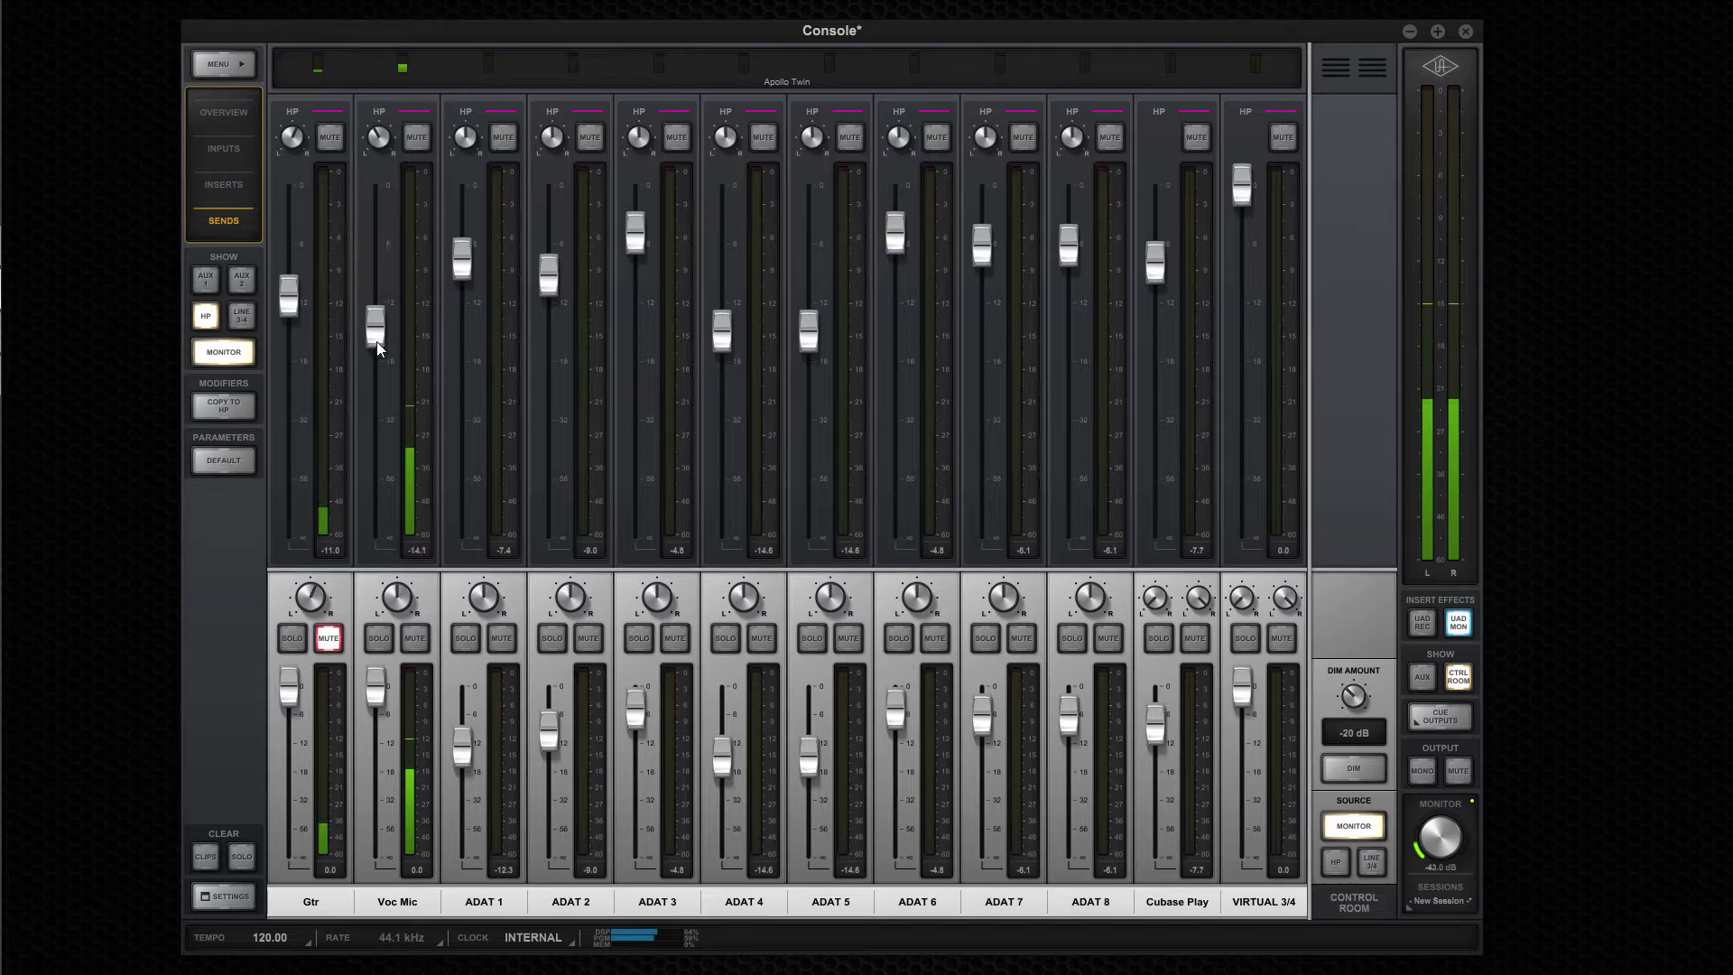
left_click(219, 108)
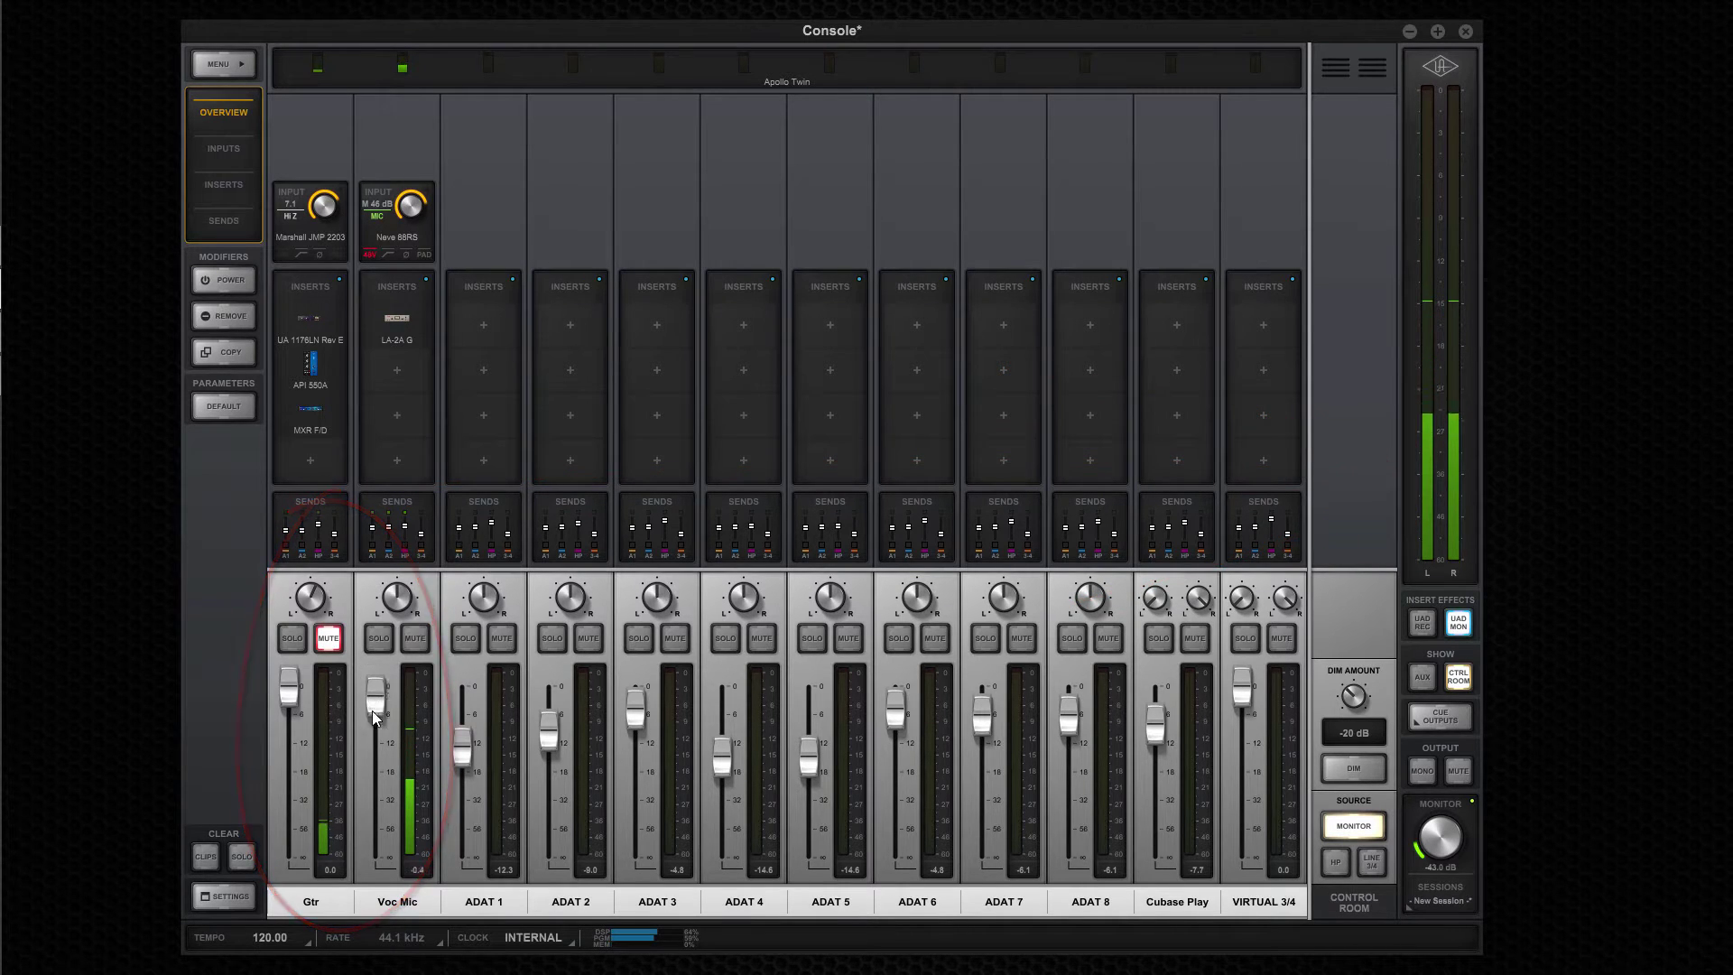
left_click_drag(376, 716, 377, 786)
left_click(420, 631)
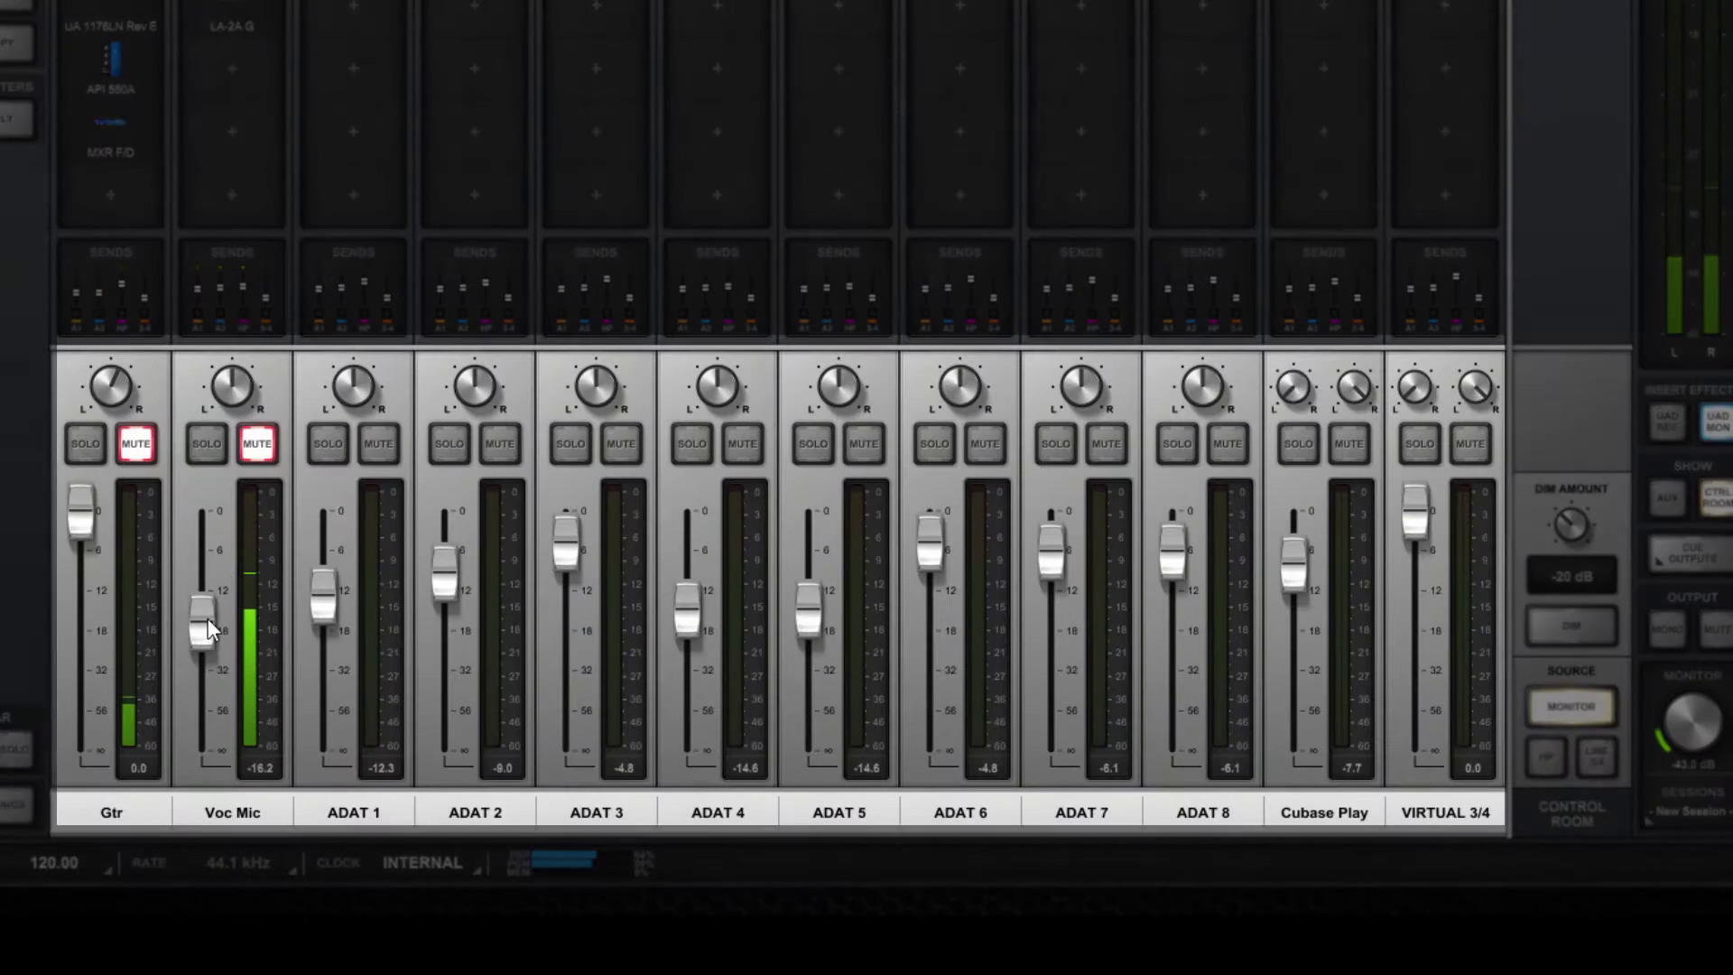
Bring the Voc Mic fader back up to 0.0 dB and unmute the channel
left_click_drag(379, 764, 378, 739)
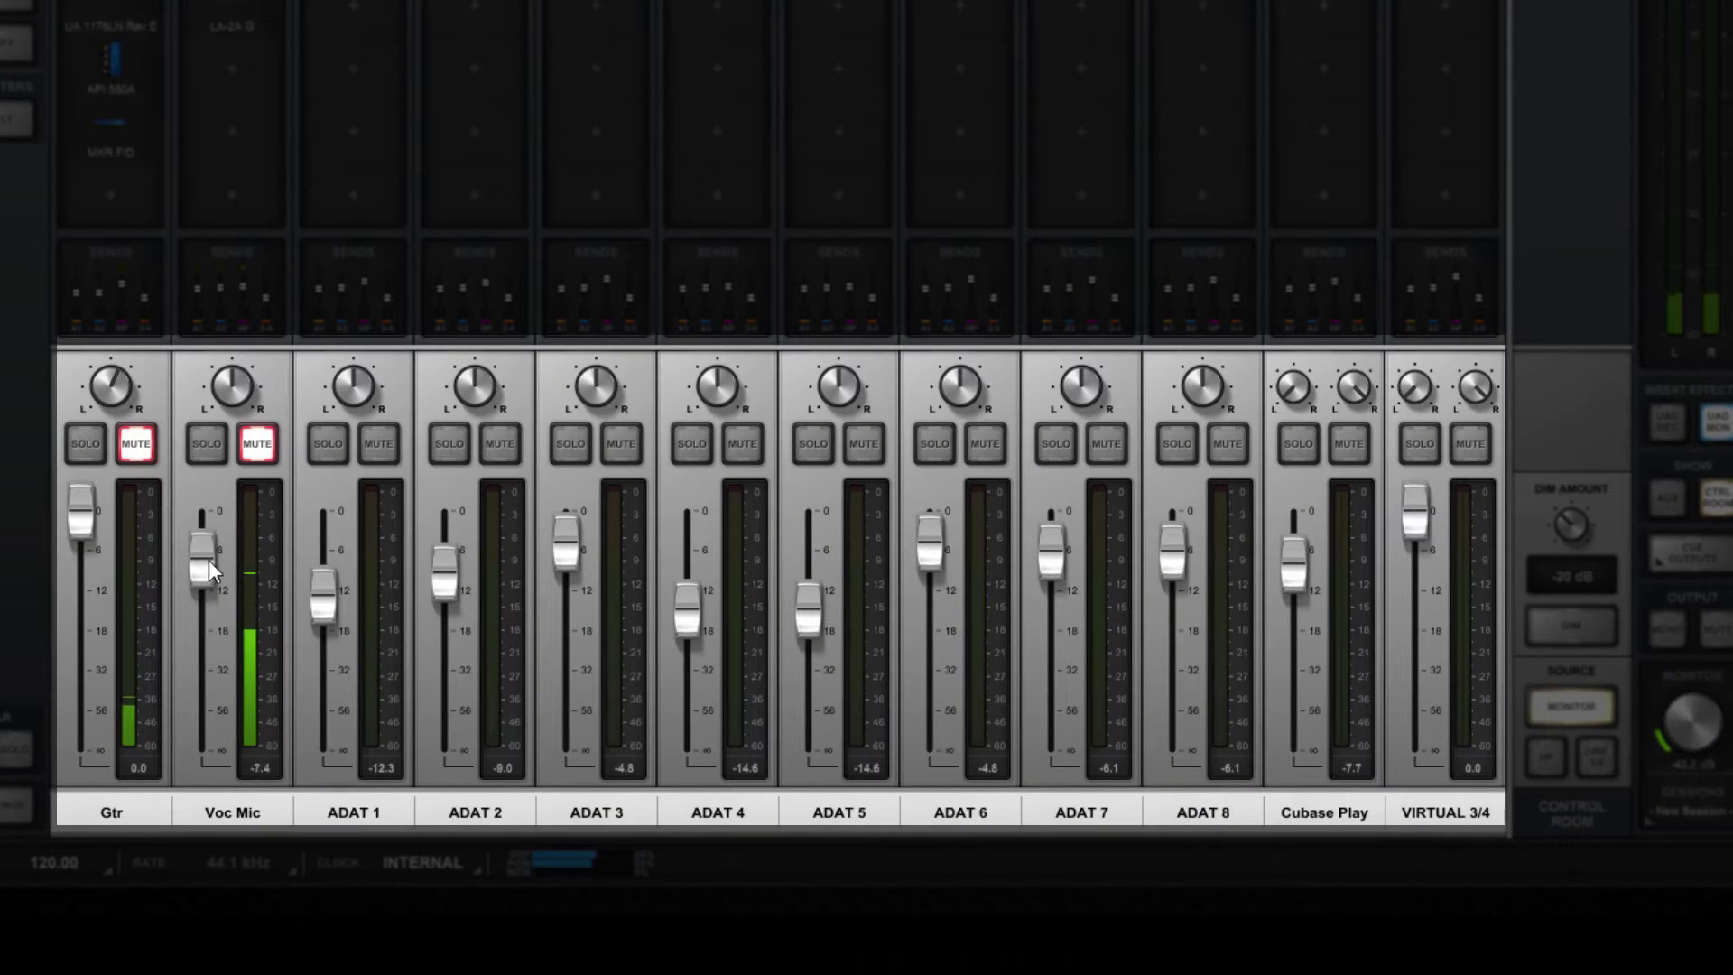
left_click_drag(208, 559, 204, 511)
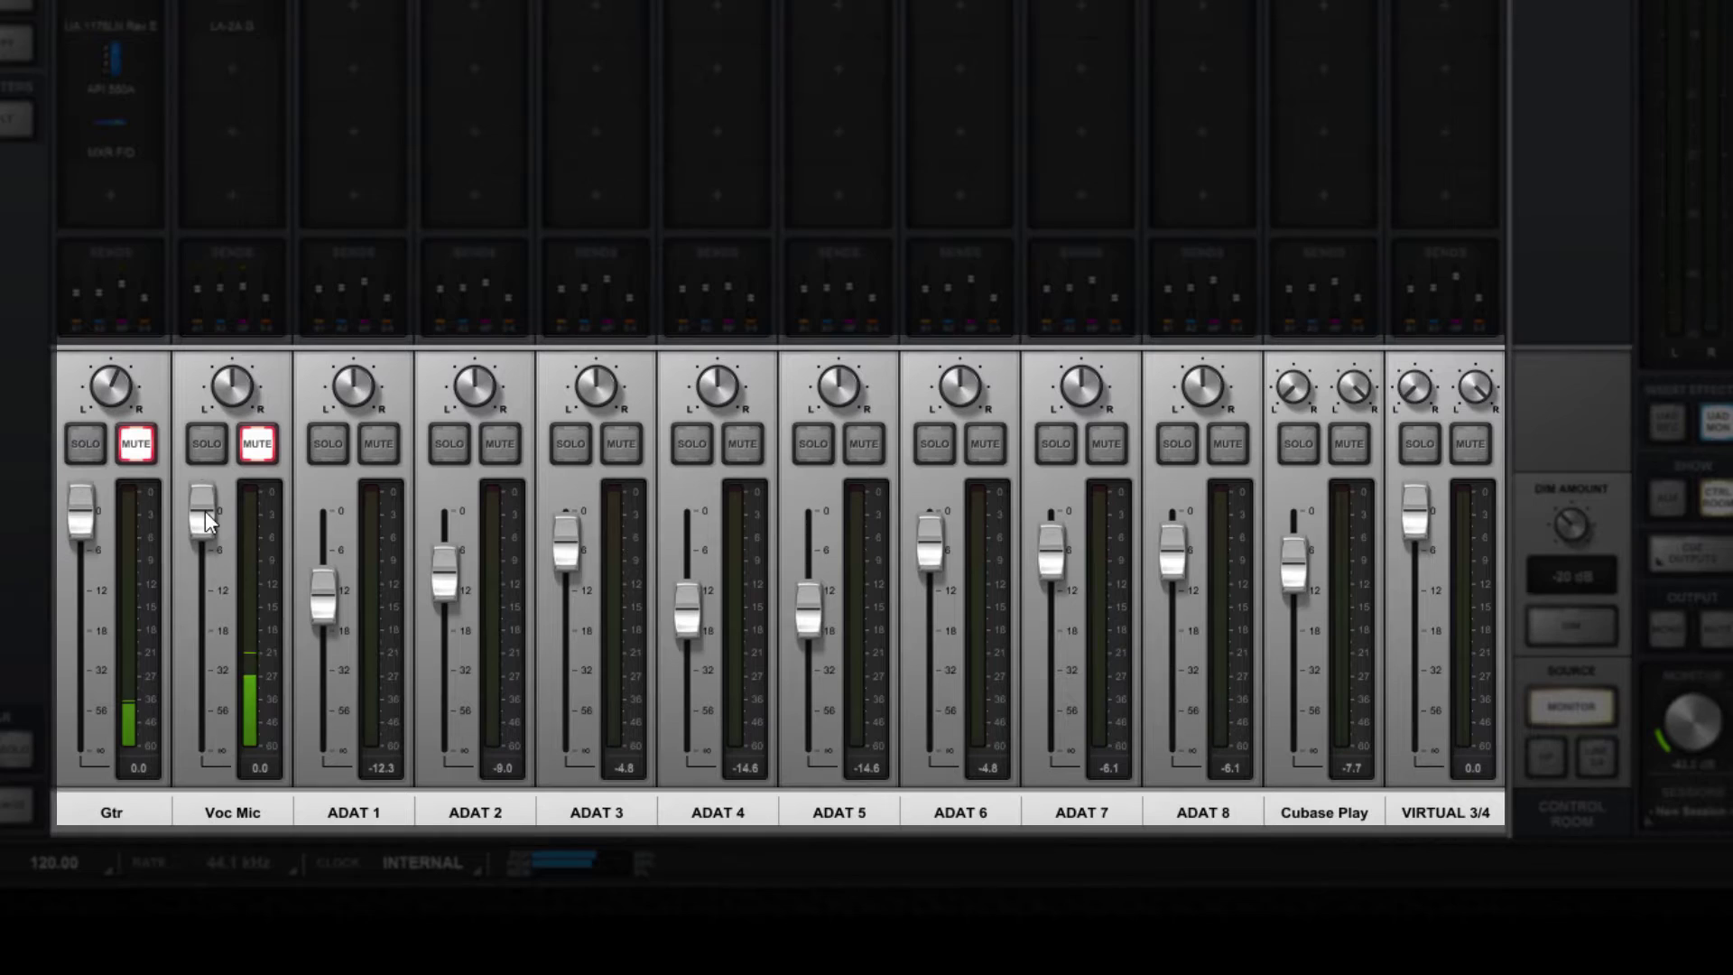
left_click(257, 443)
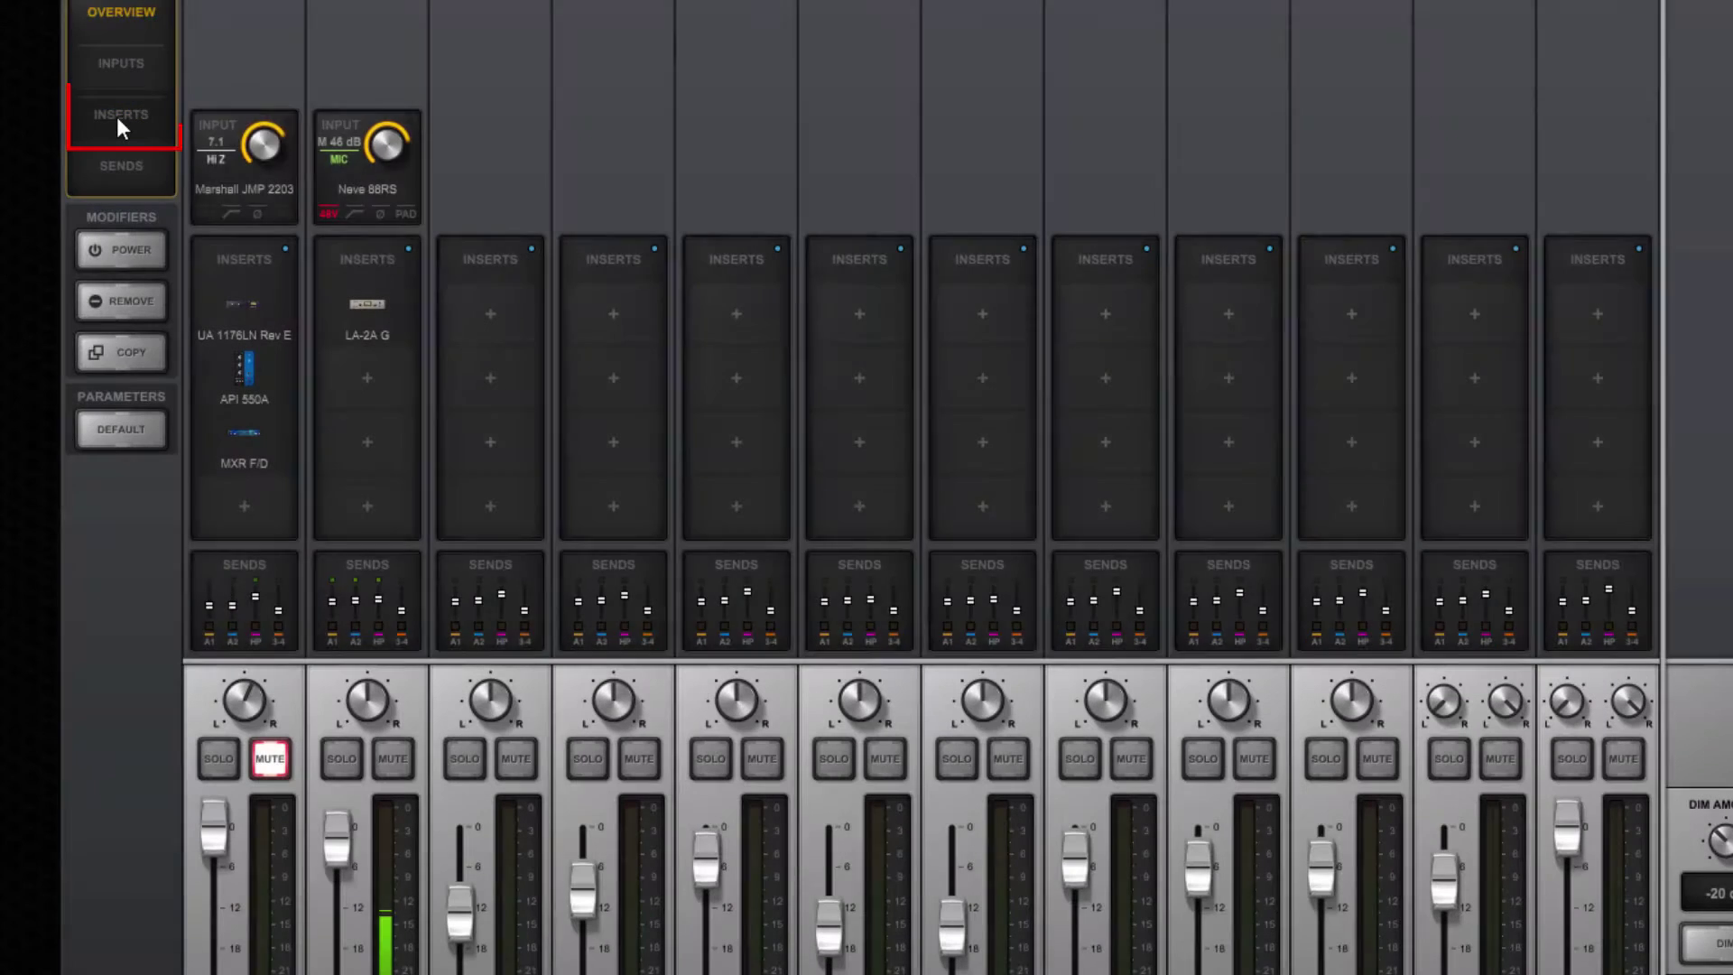
In the Inserts view, toggle the Voc Mic UAD Rec/Mon switch to REC and back to MON
left_click(117, 119)
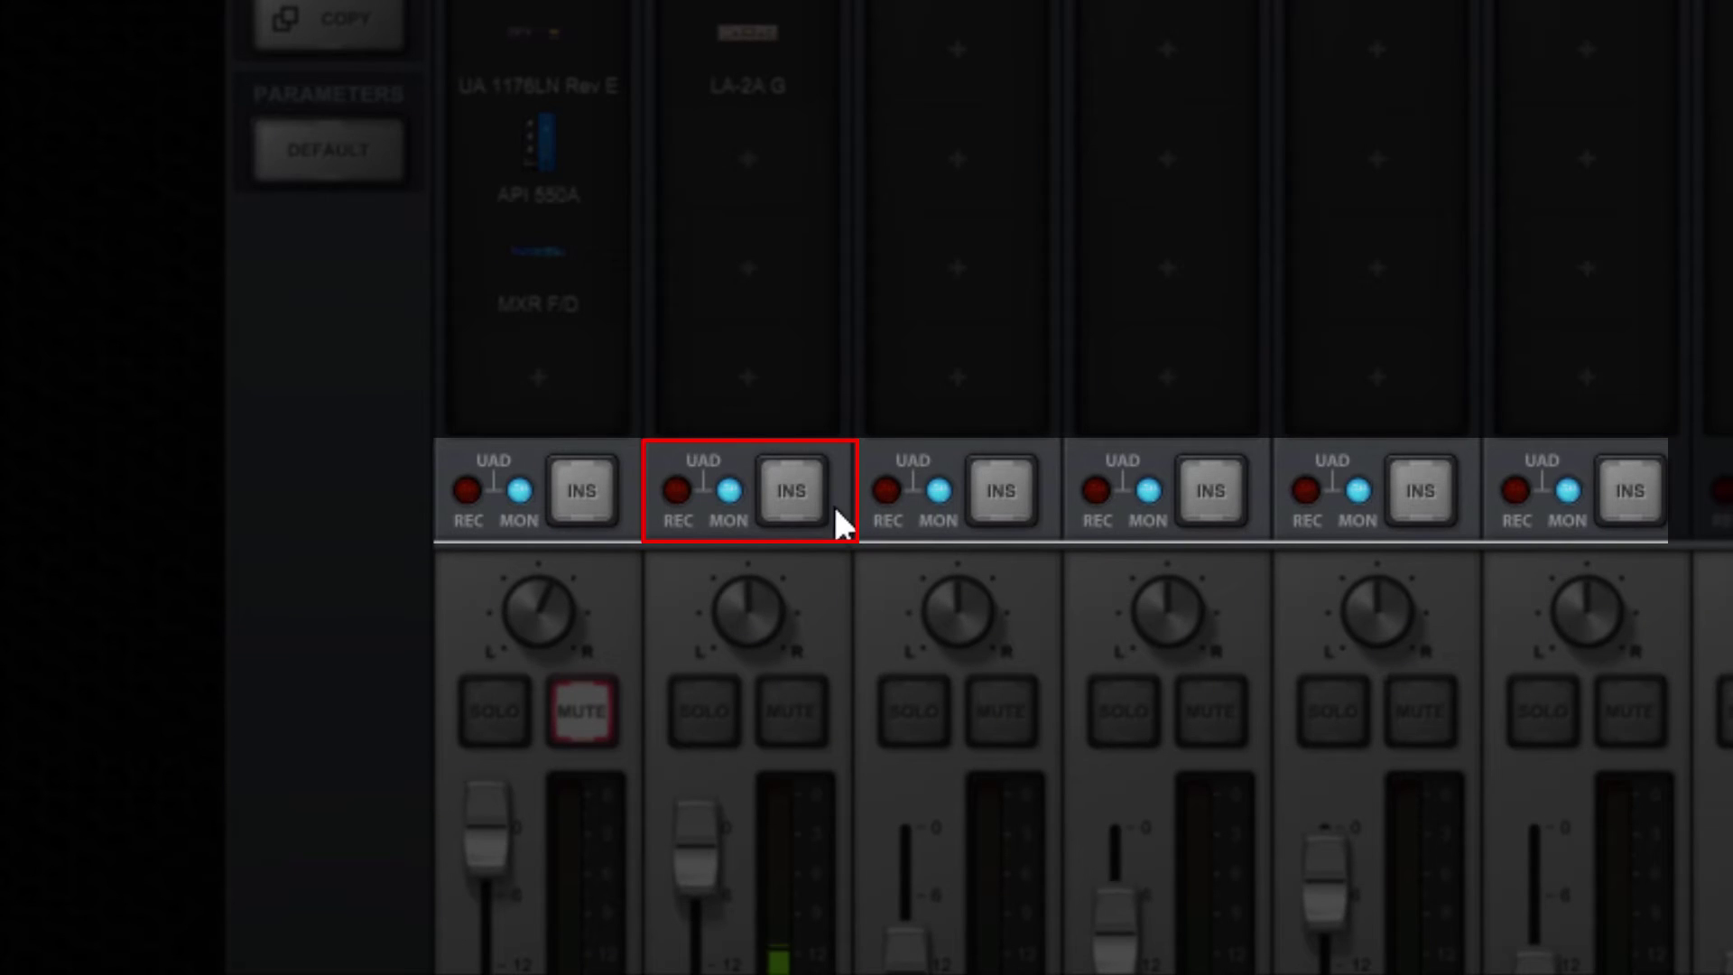
left_click(811, 501)
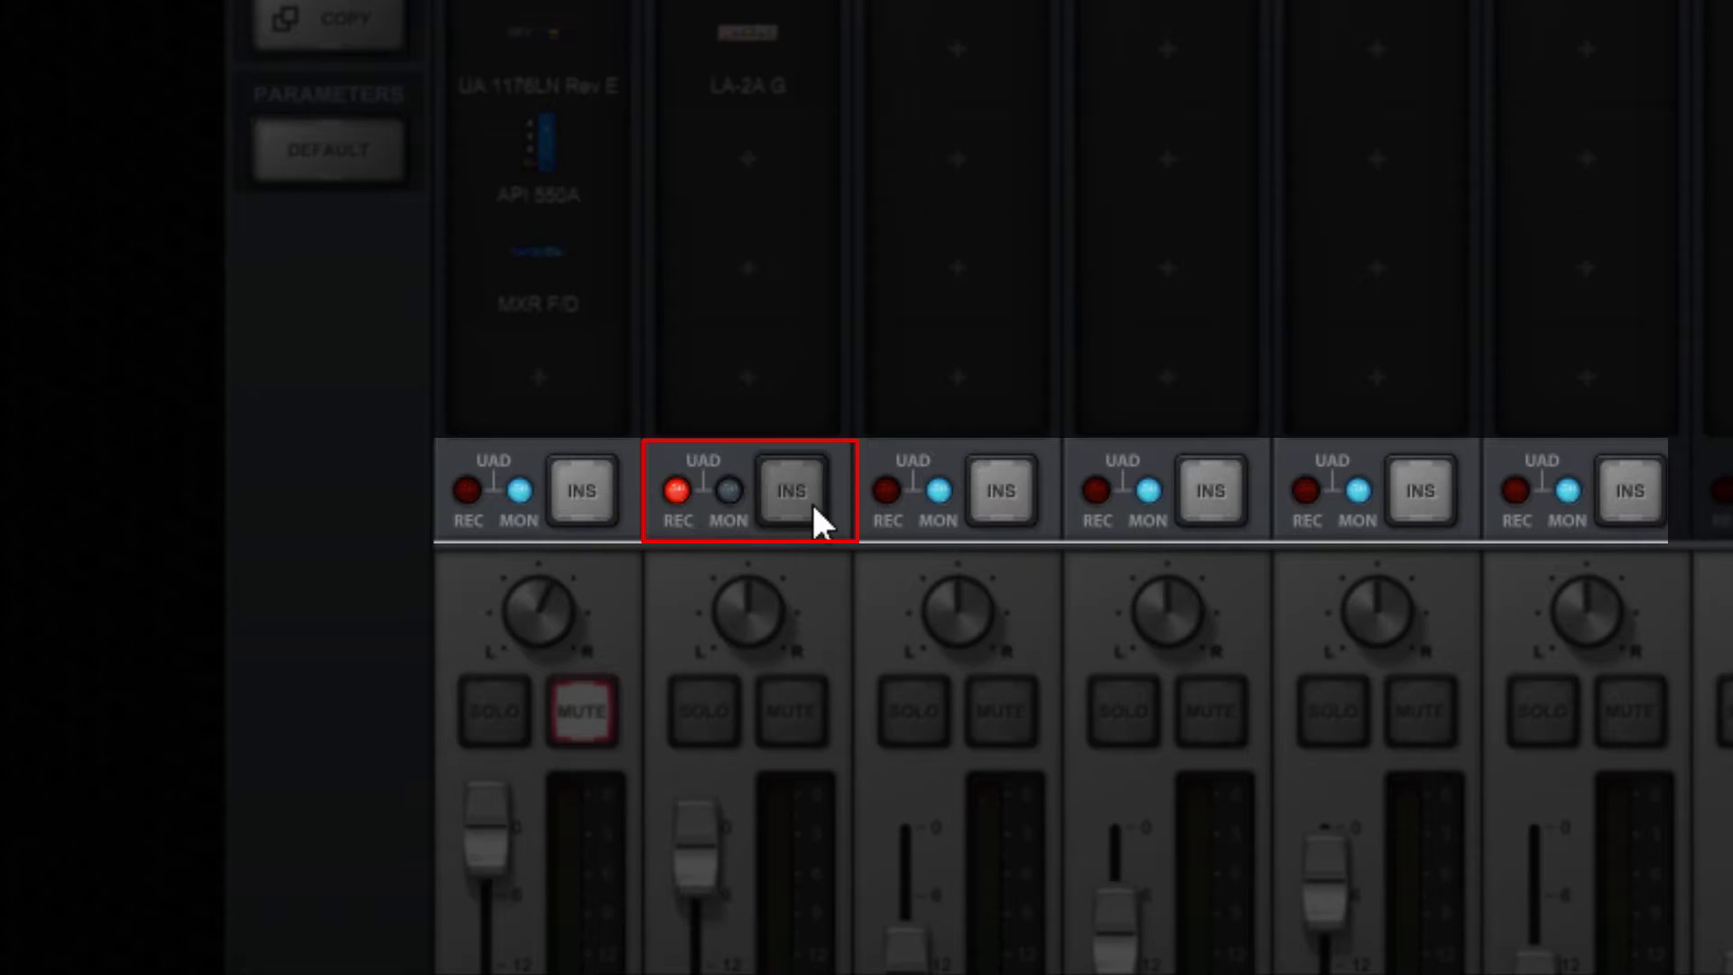
left_click(811, 501)
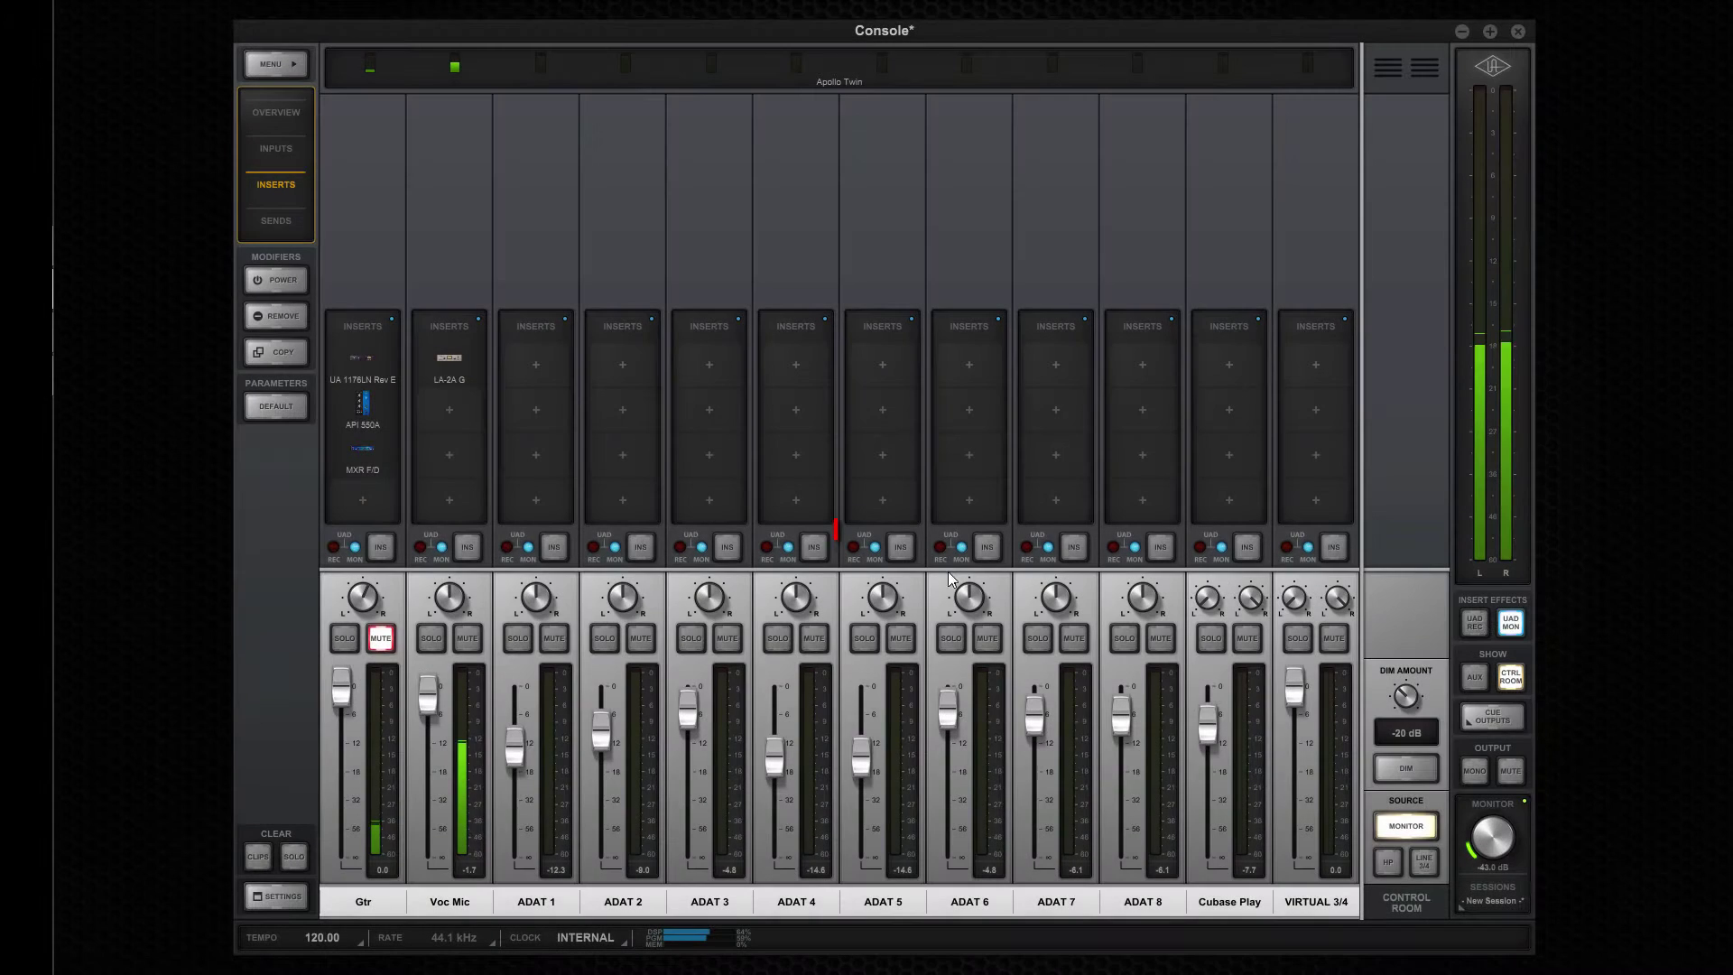
Set ADAT 5 and all channels' UAD inserts to record mode, then open the Voc Mic Neve 88RS preamp
left_click(1481, 622)
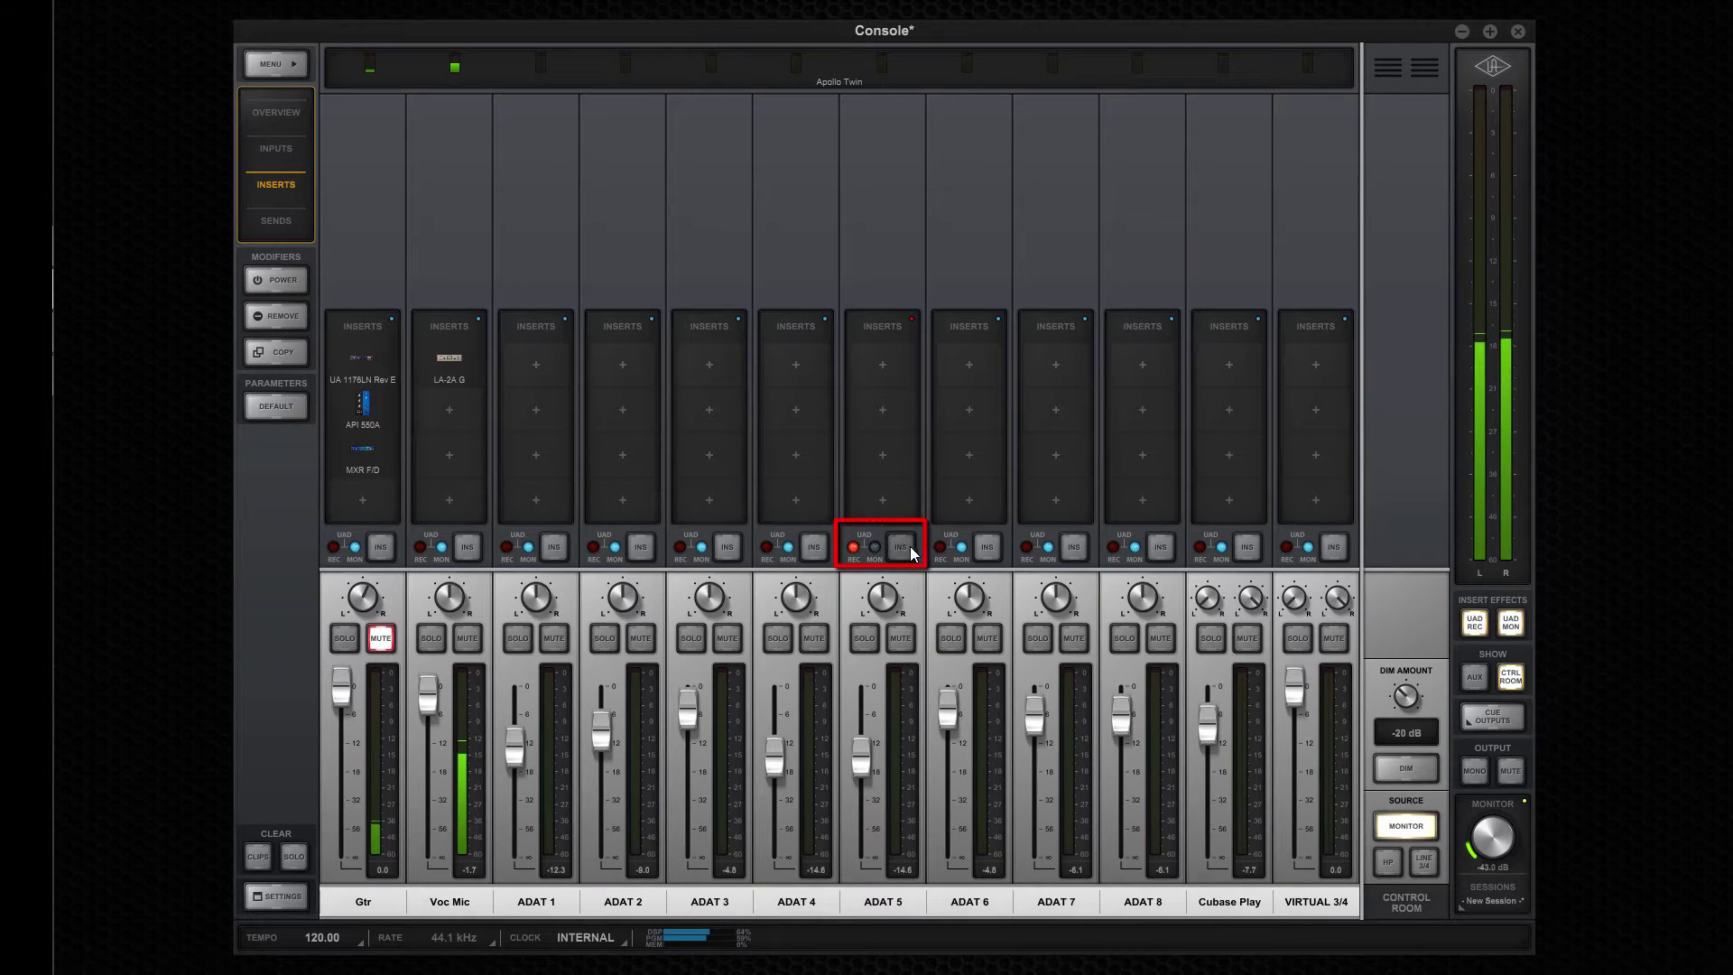
left_click(1488, 624)
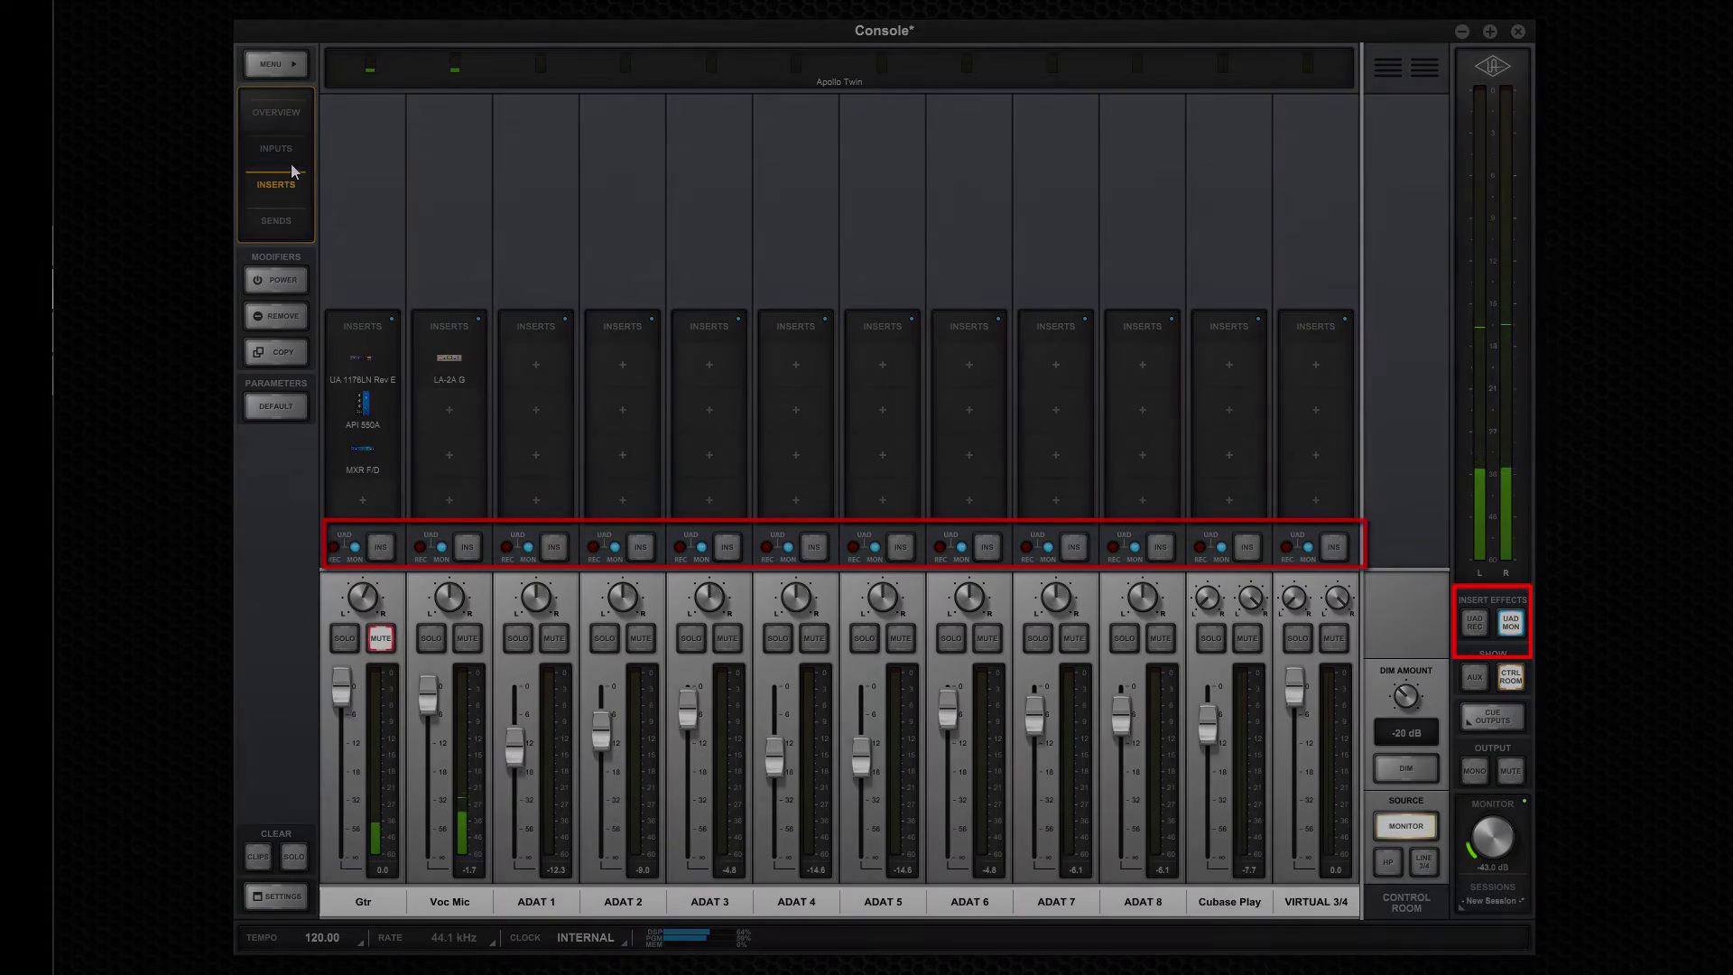
left_click(281, 152)
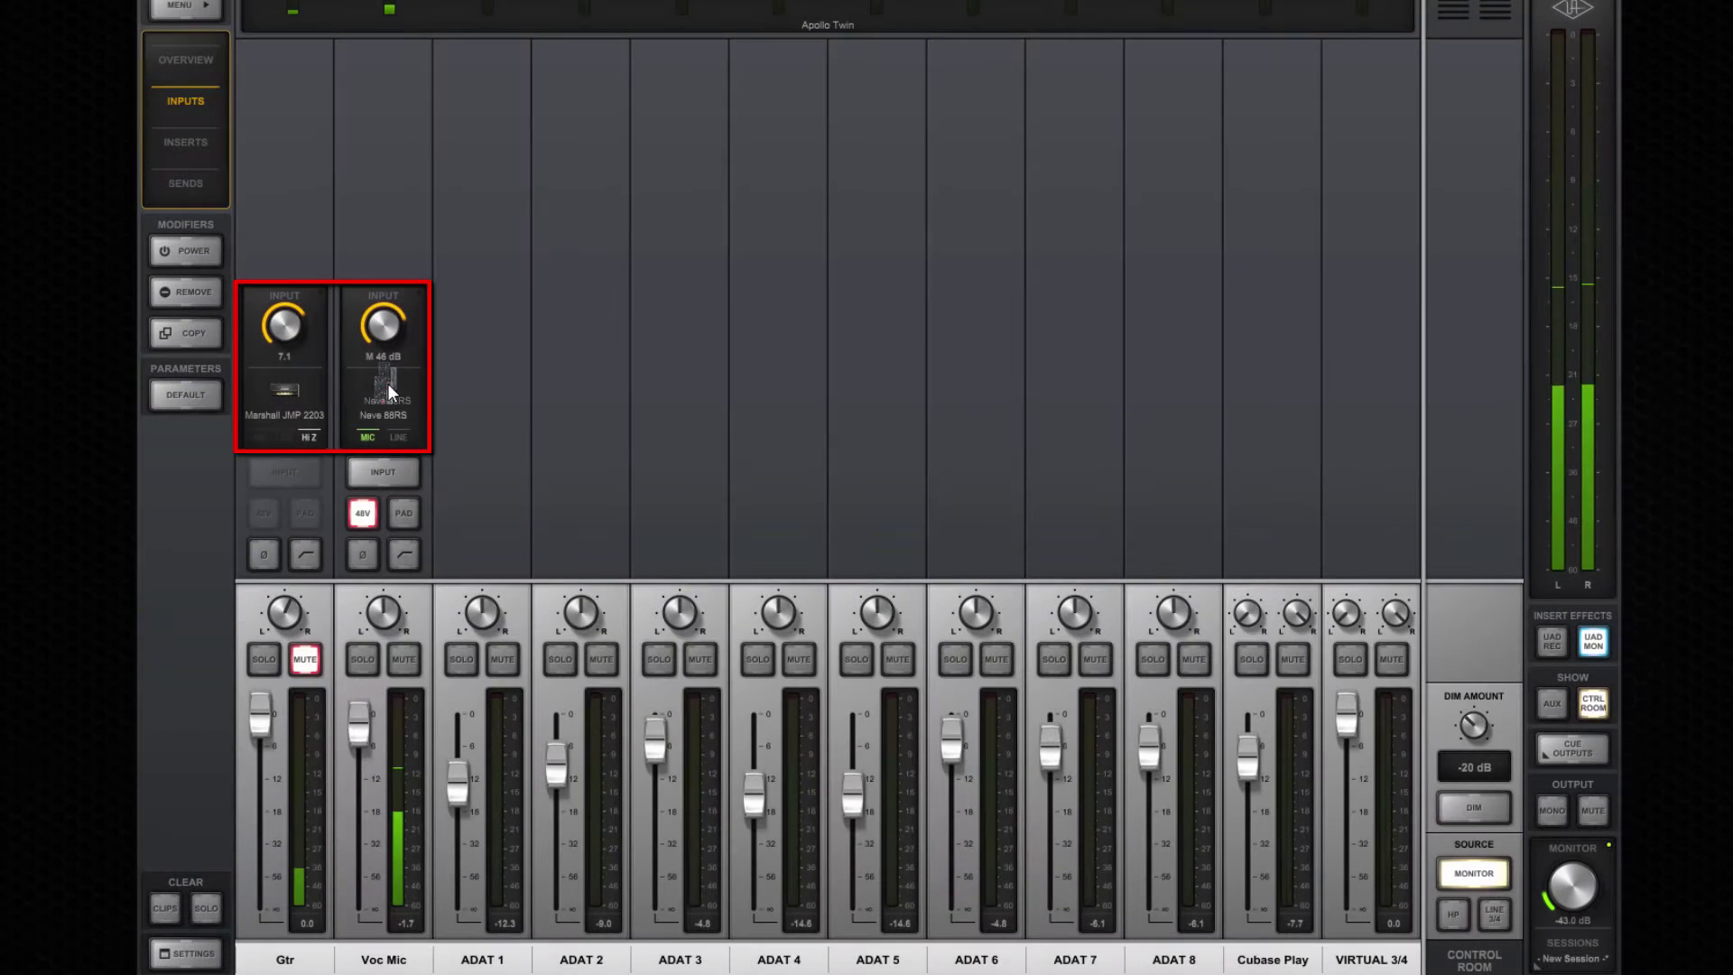
left_click(387, 383)
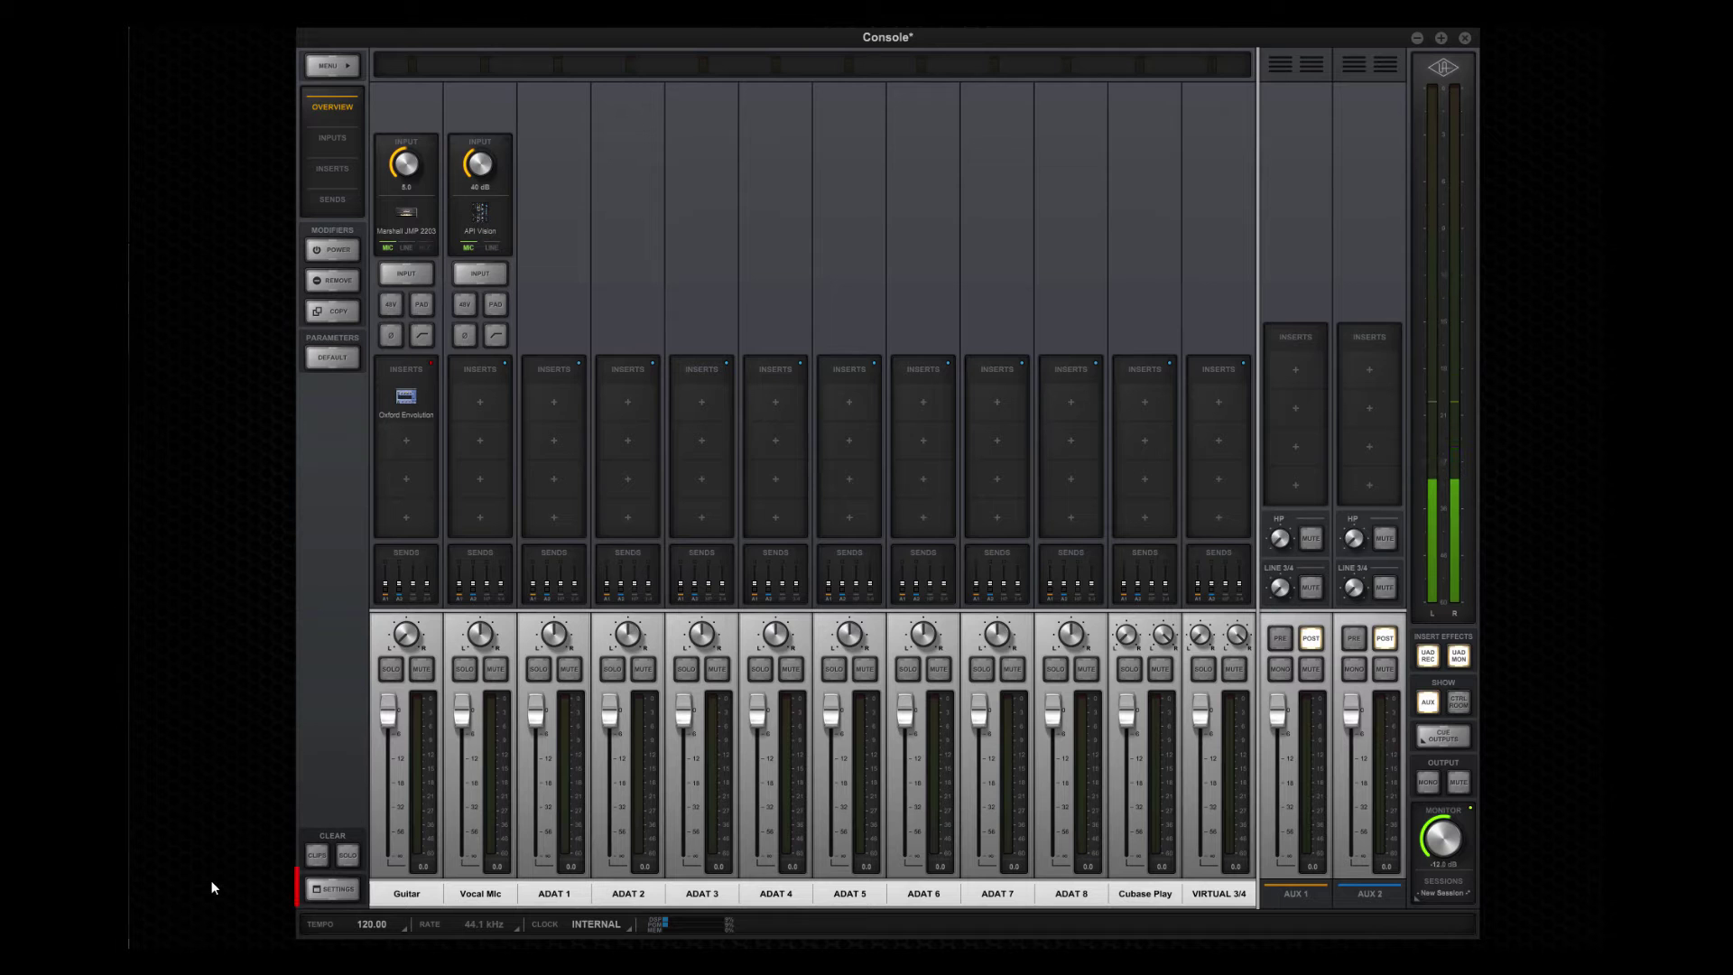
Review the Hardware settings, keeping delay compensation MEDIUM, alt count 0, 20 dBu monitor level and ADAT input
left_click(329, 890)
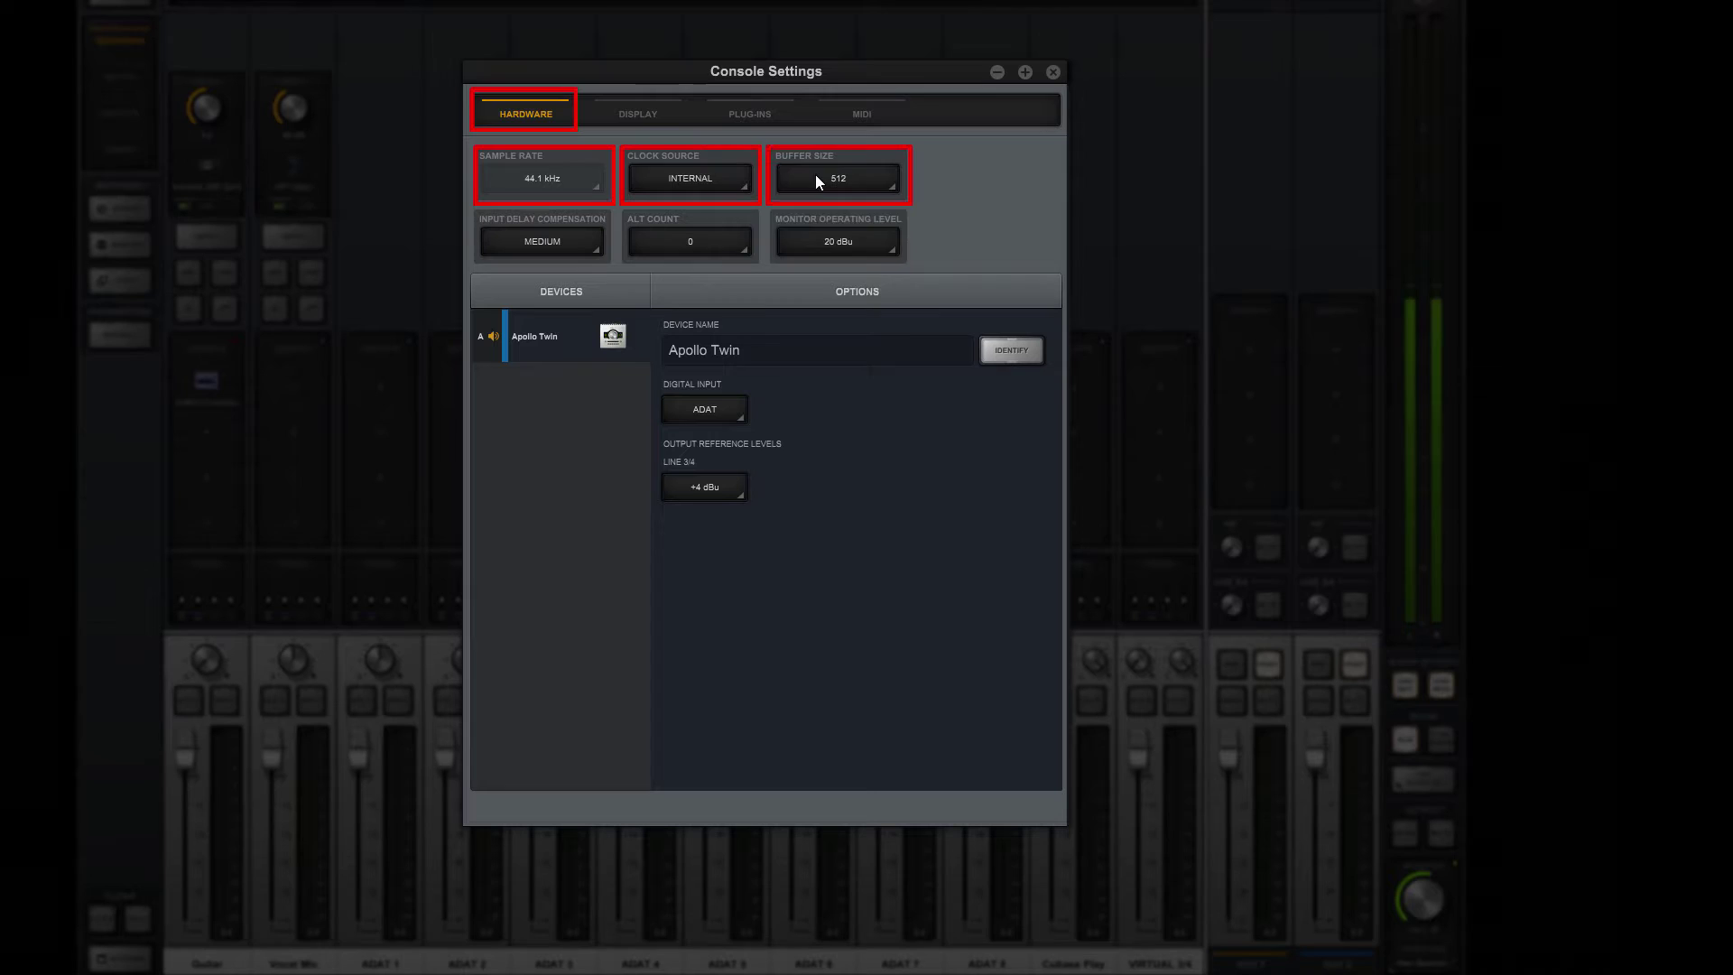
left_click(583, 240)
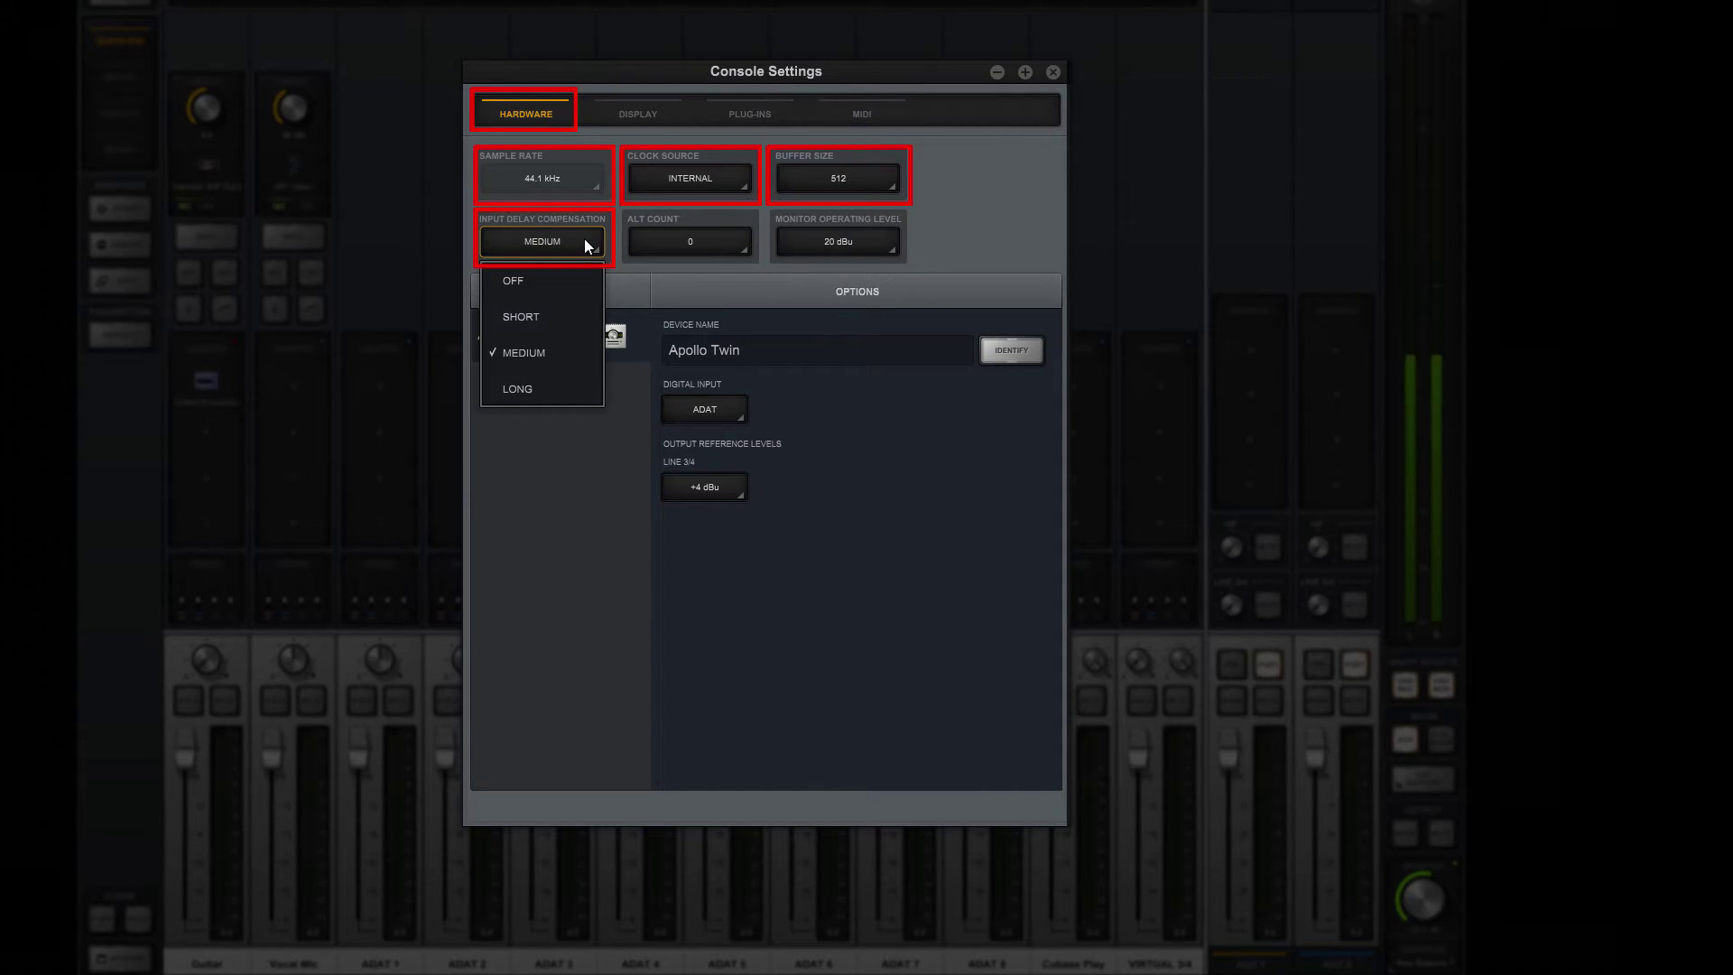
left_click(583, 238)
left_click(734, 233)
left_click(735, 237)
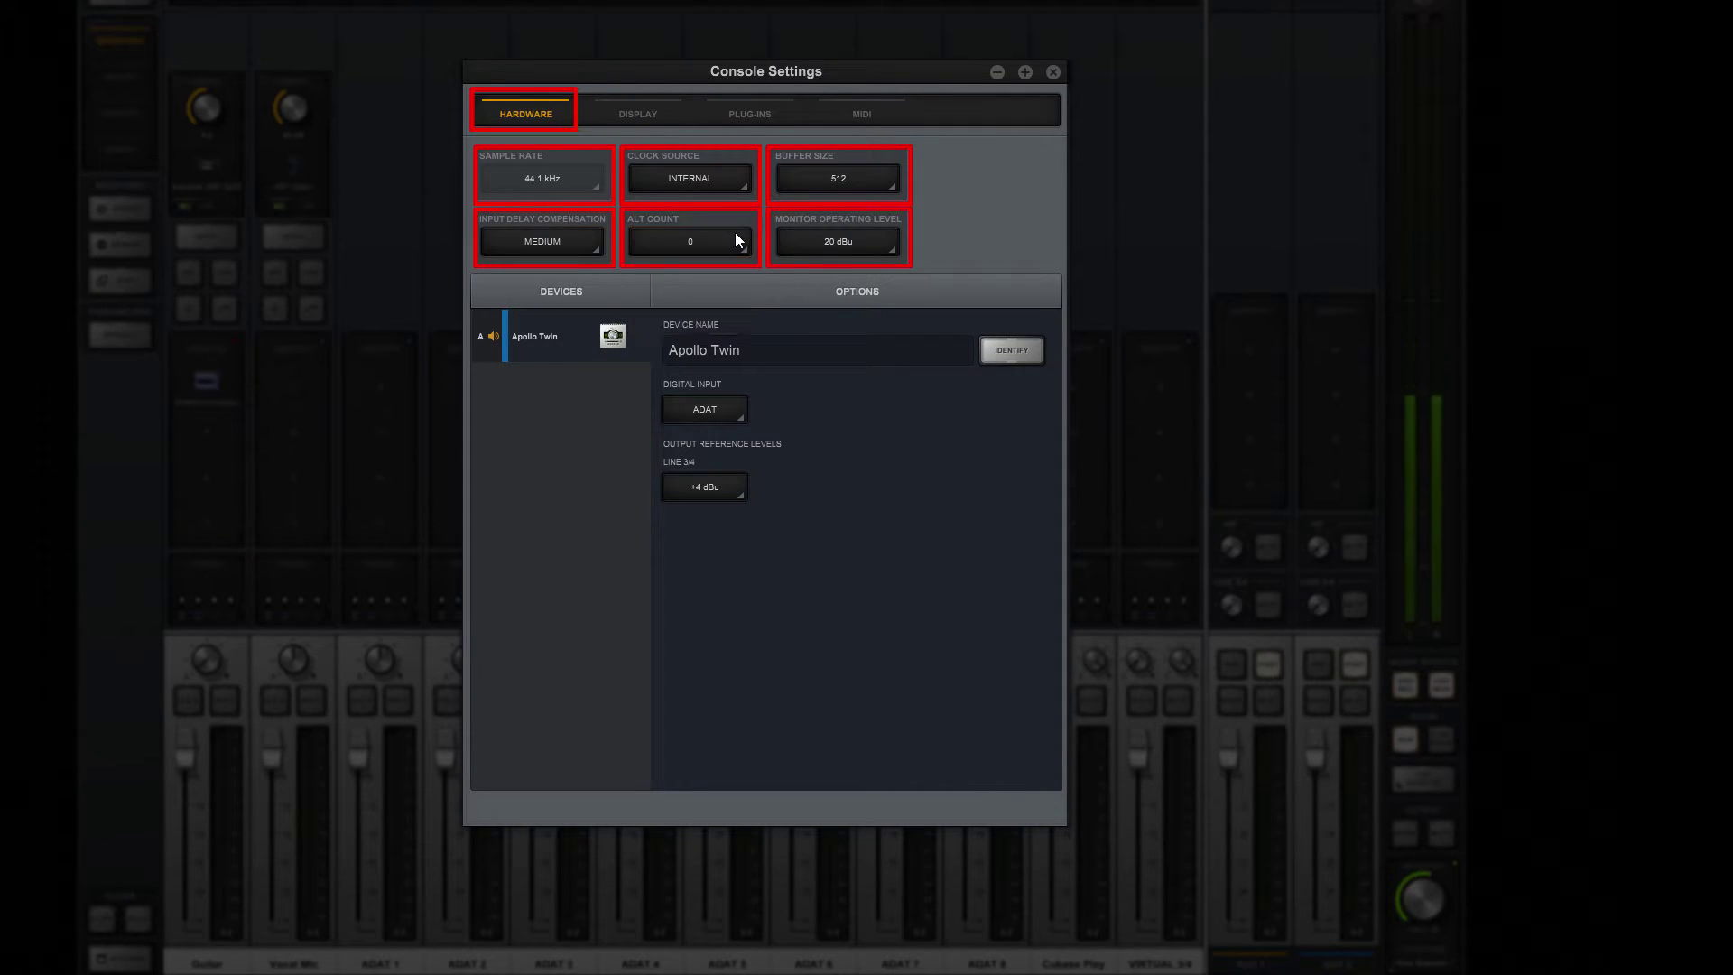
left_click(835, 253)
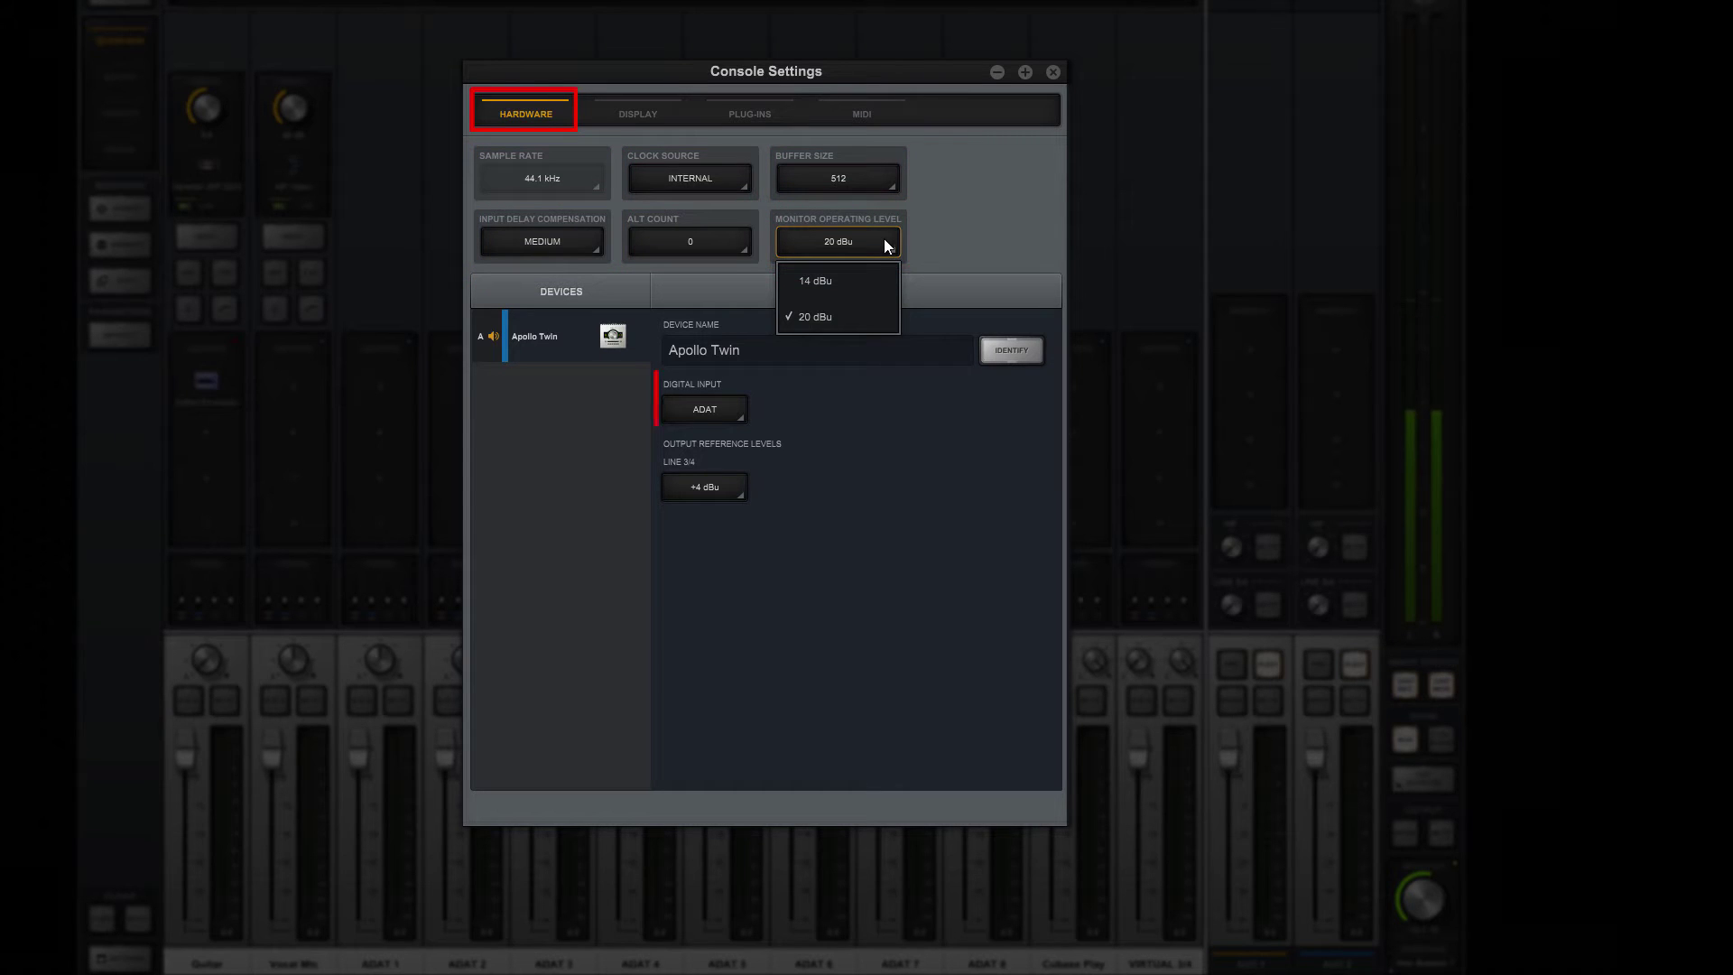
left_click(850, 274)
left_click(737, 404)
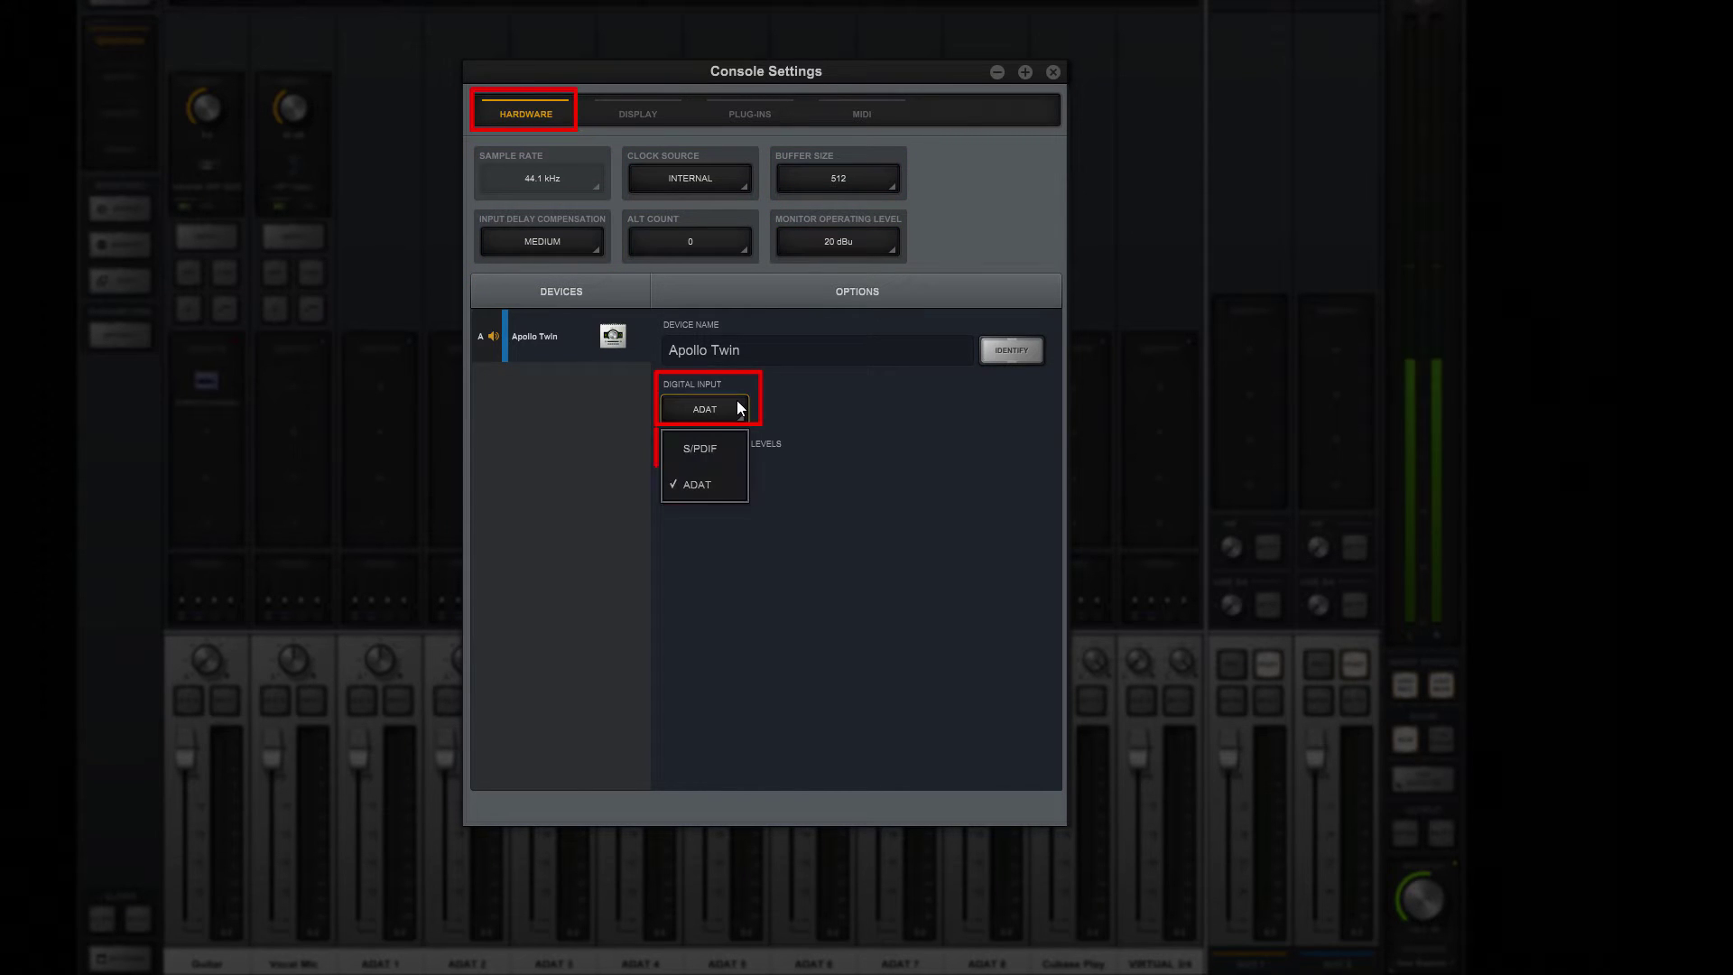
left_click(735, 482)
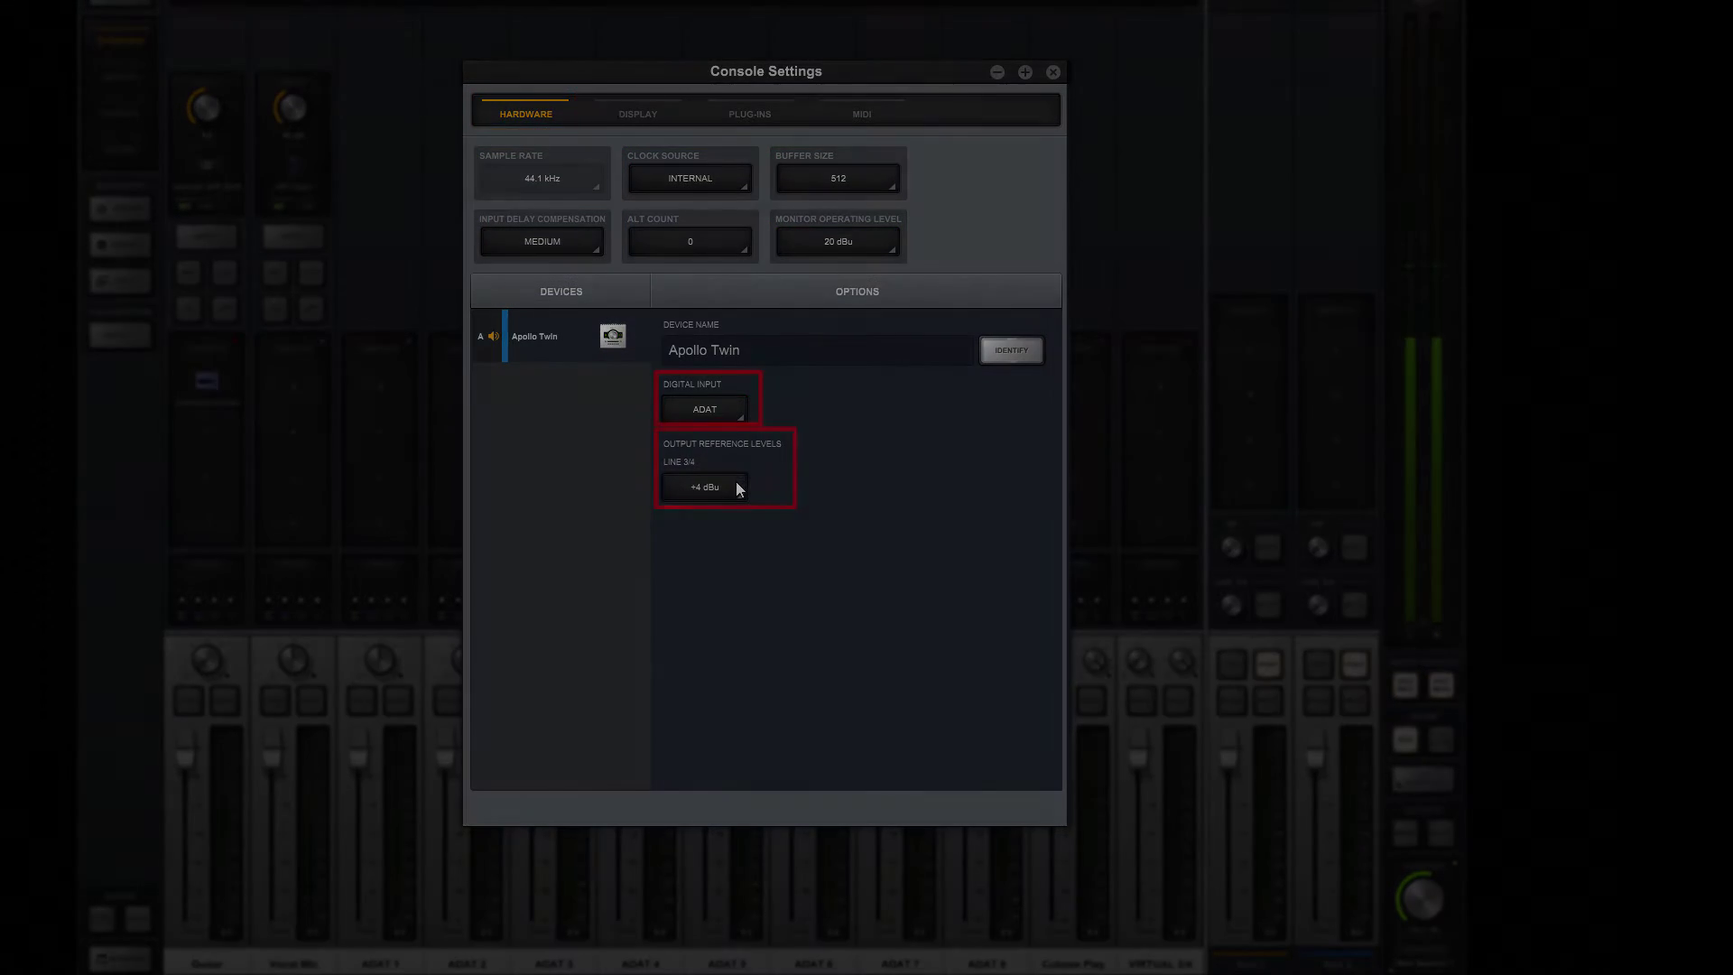
Review the Display settings, keeping PRE-FADER metering, 3 SEC clip and peak hold, PLUG-INS on top, and device names hidden
left_click(638, 114)
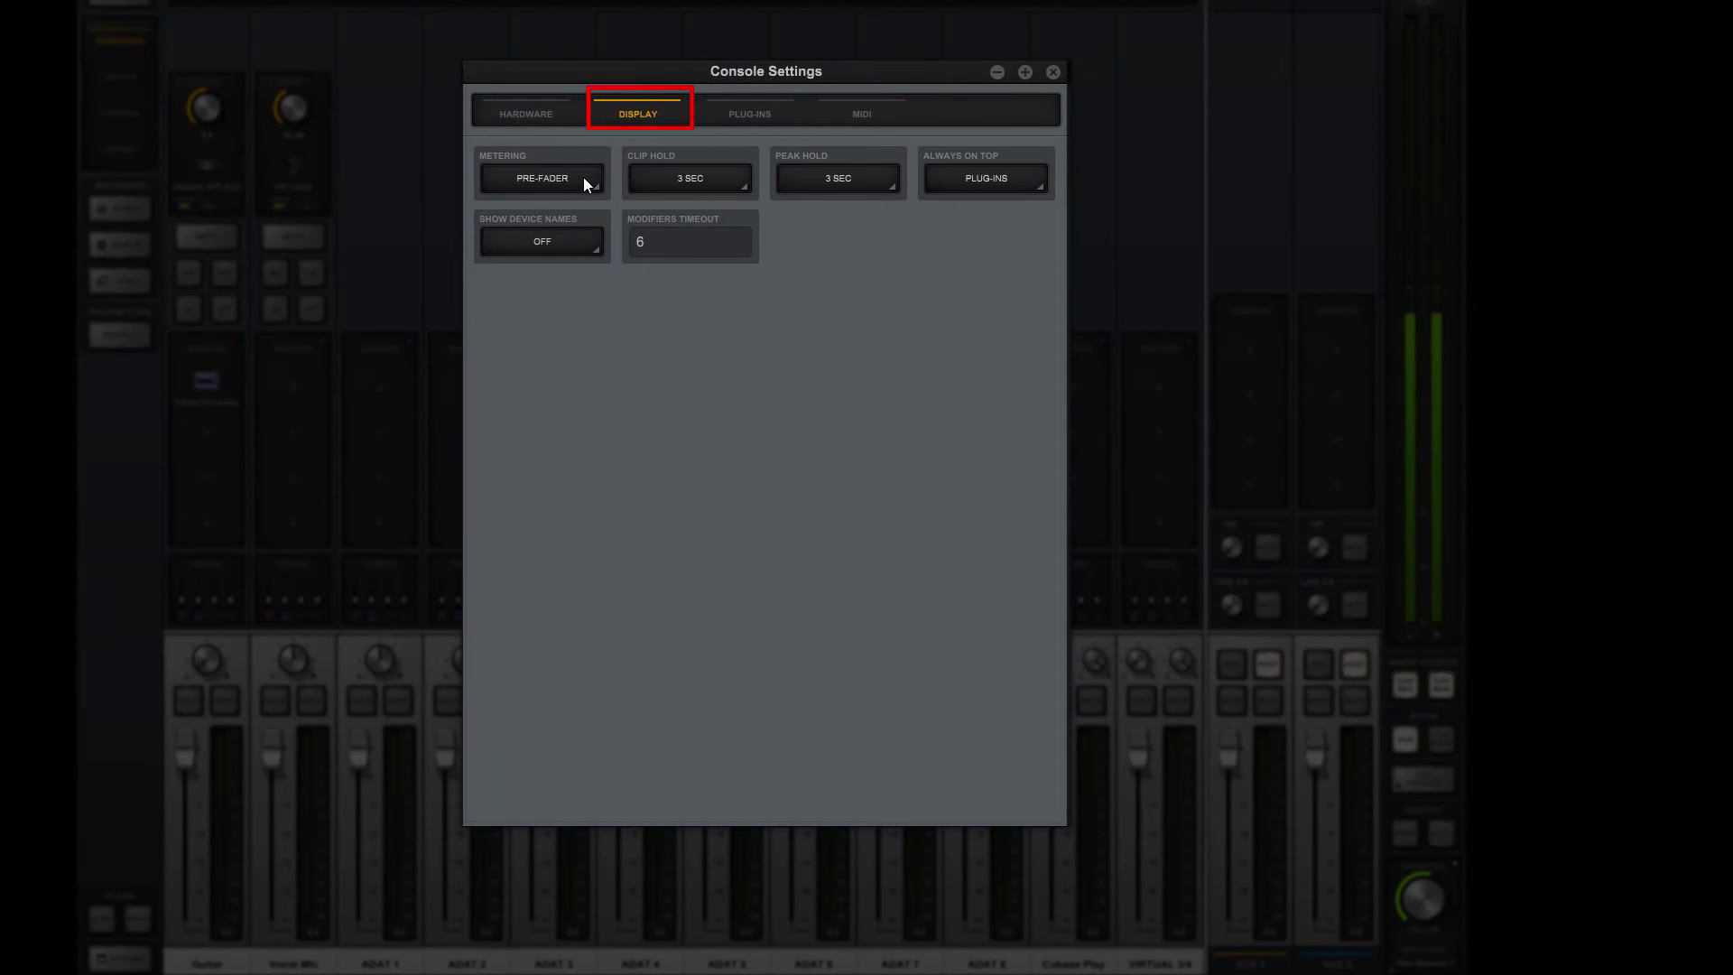
left_click(583, 177)
left_click(585, 177)
left_click(729, 178)
left_click(731, 176)
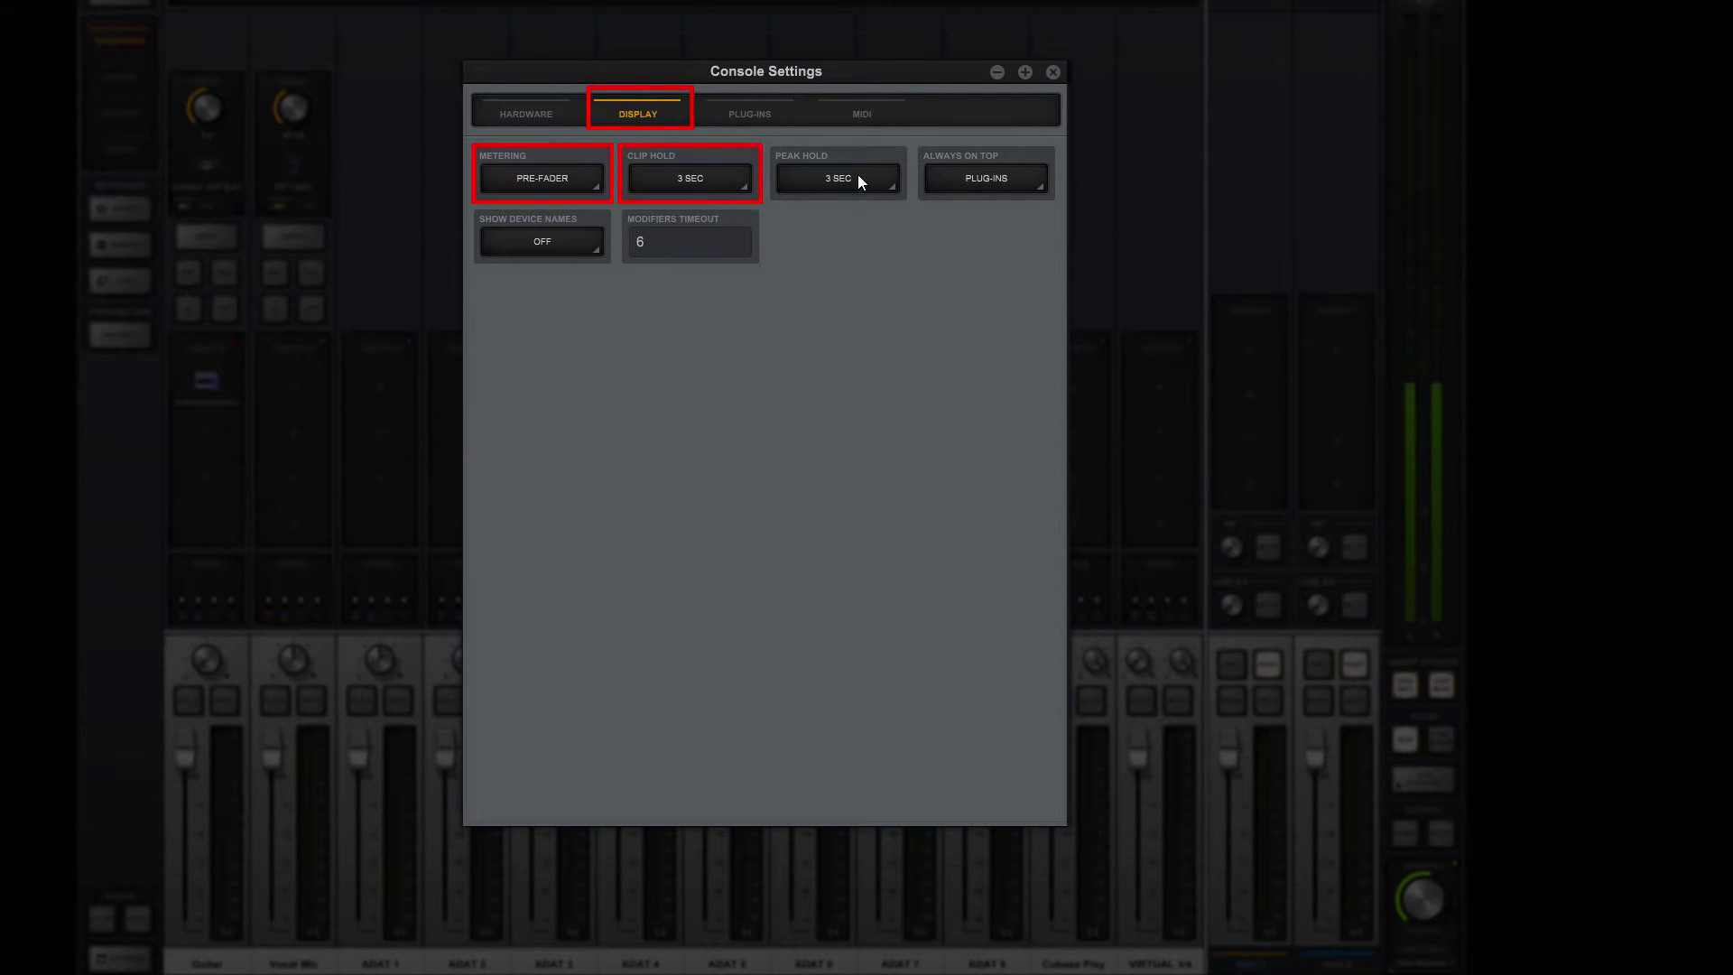
left_click(875, 177)
left_click(875, 178)
left_click(933, 178)
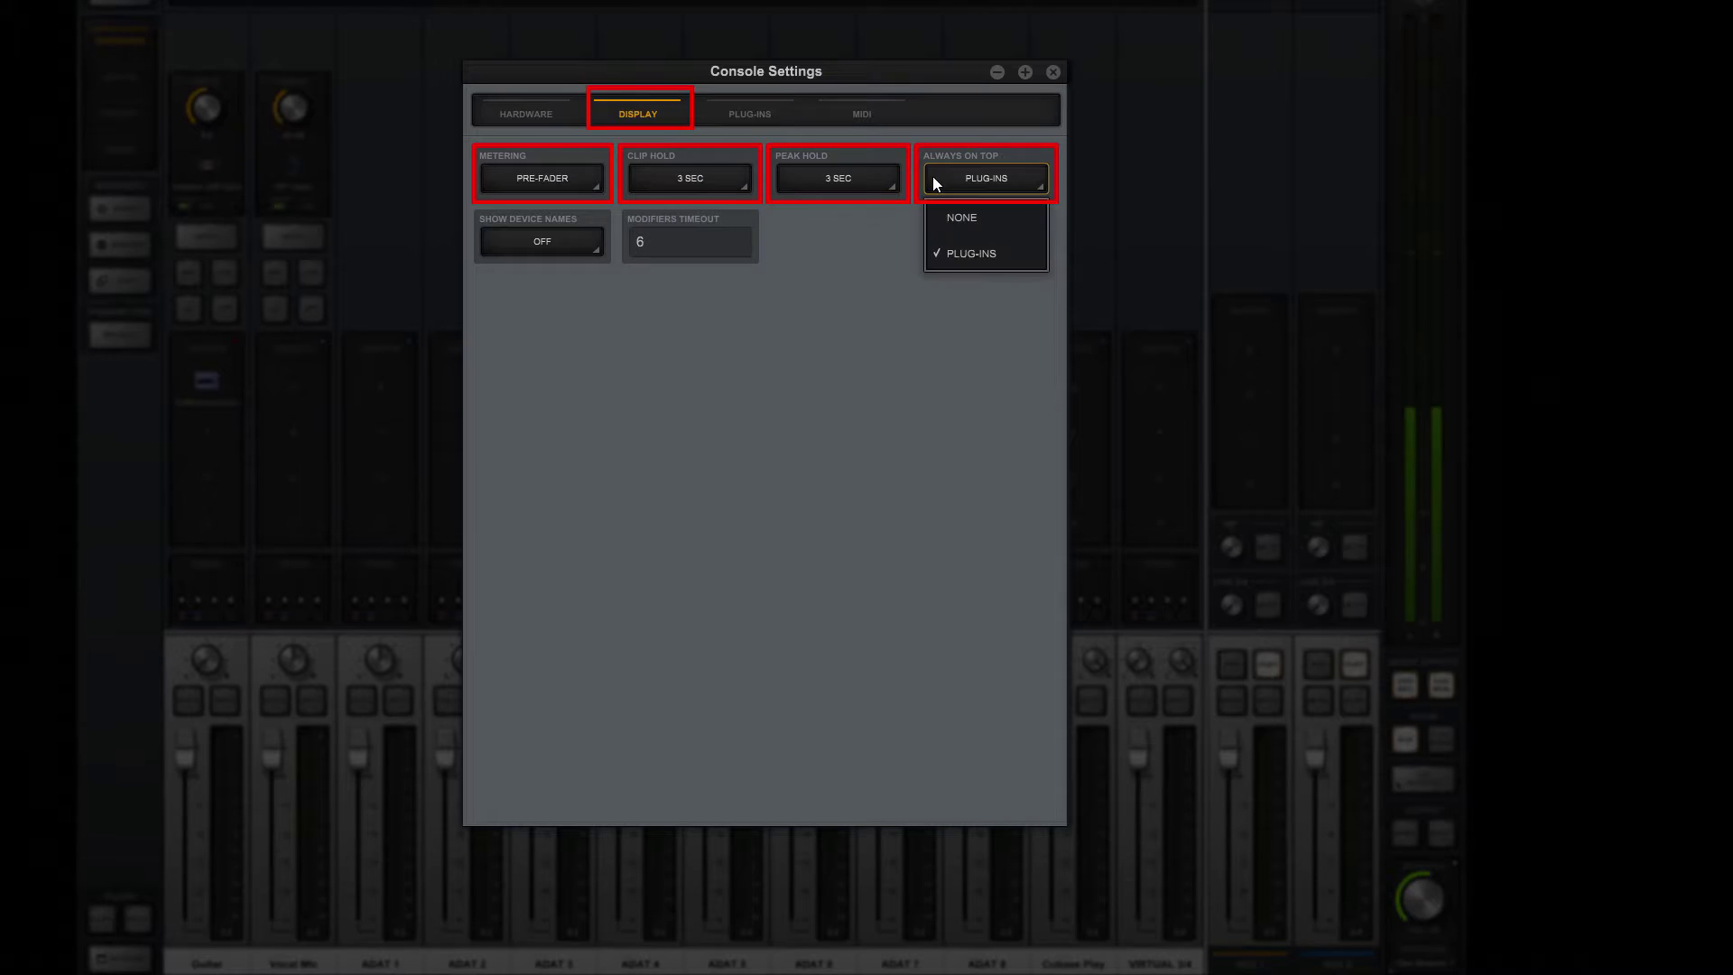
left_click(934, 177)
left_click(580, 250)
left_click(576, 246)
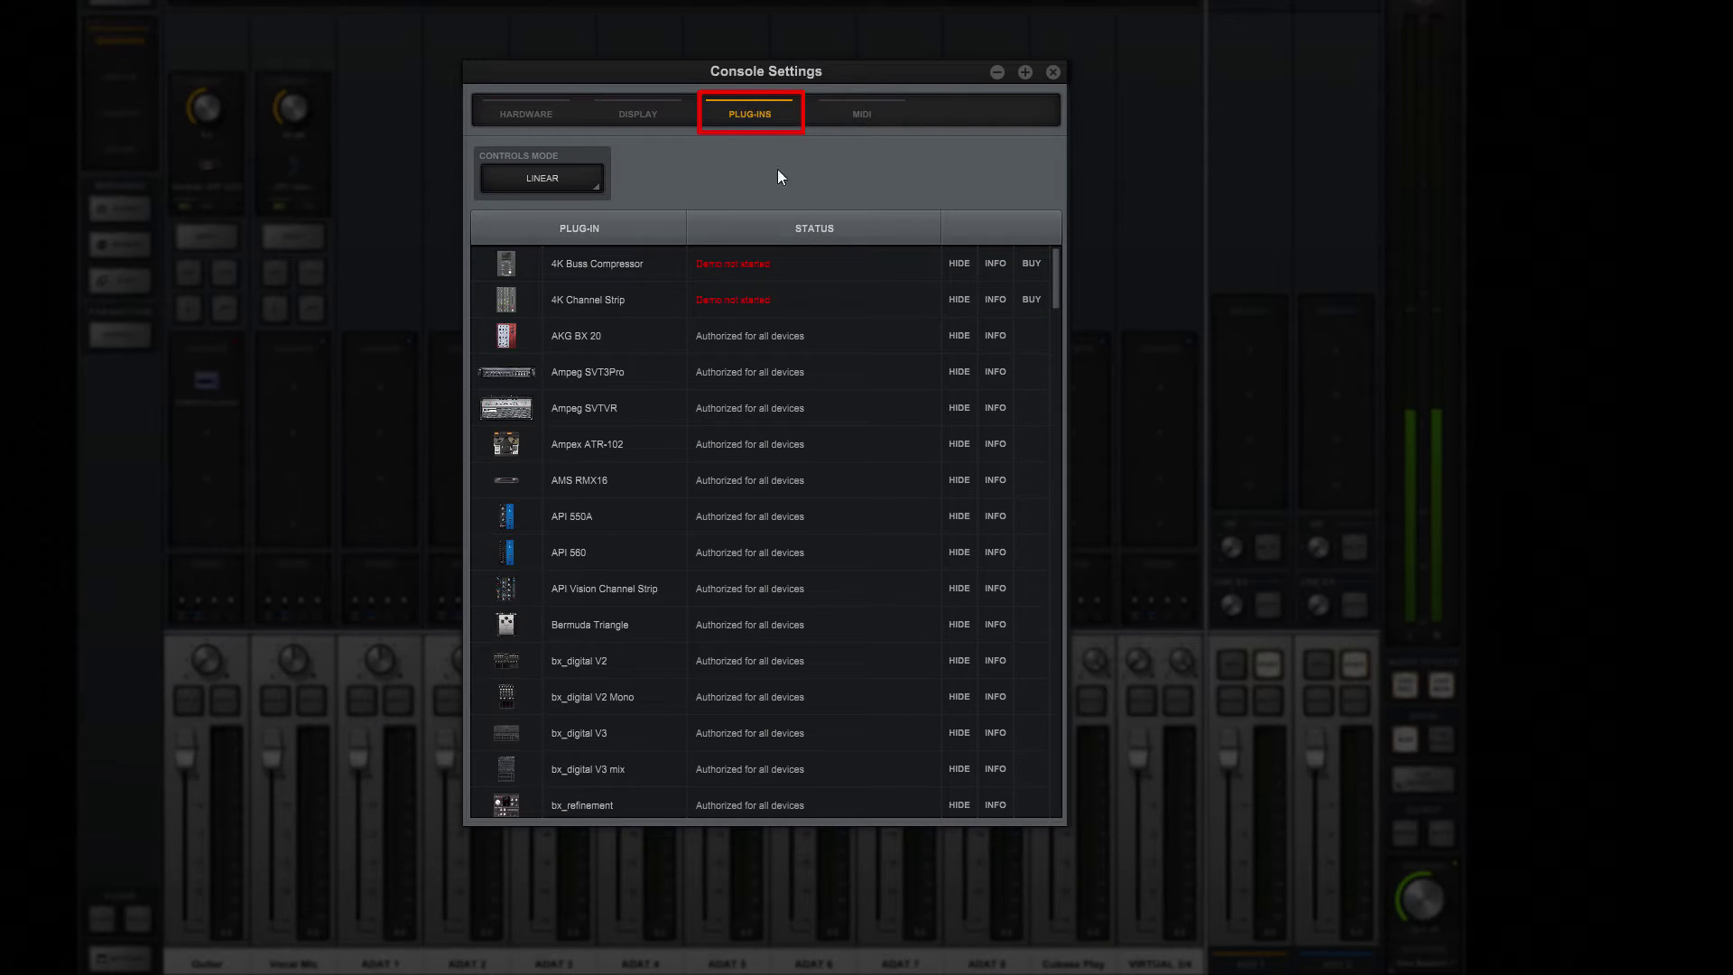
Hide the AKG BX 20 from the plug-in list and open the 4K Channel Strip purchase page
left_click(967, 337)
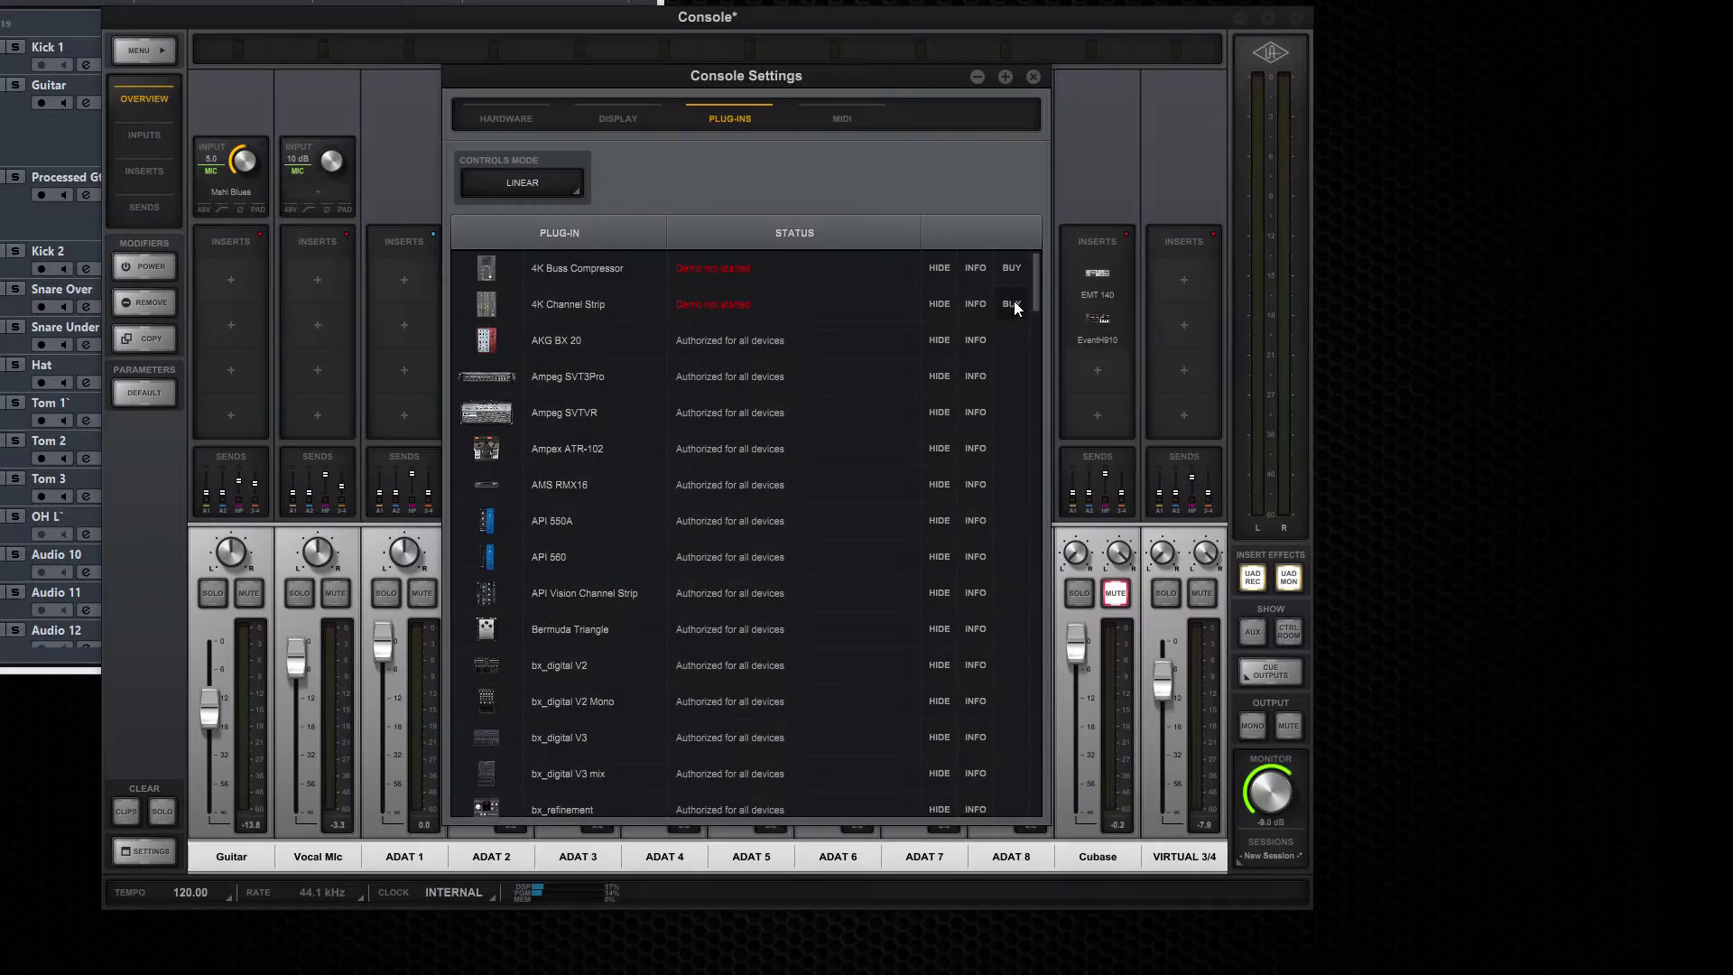
left_click(1012, 304)
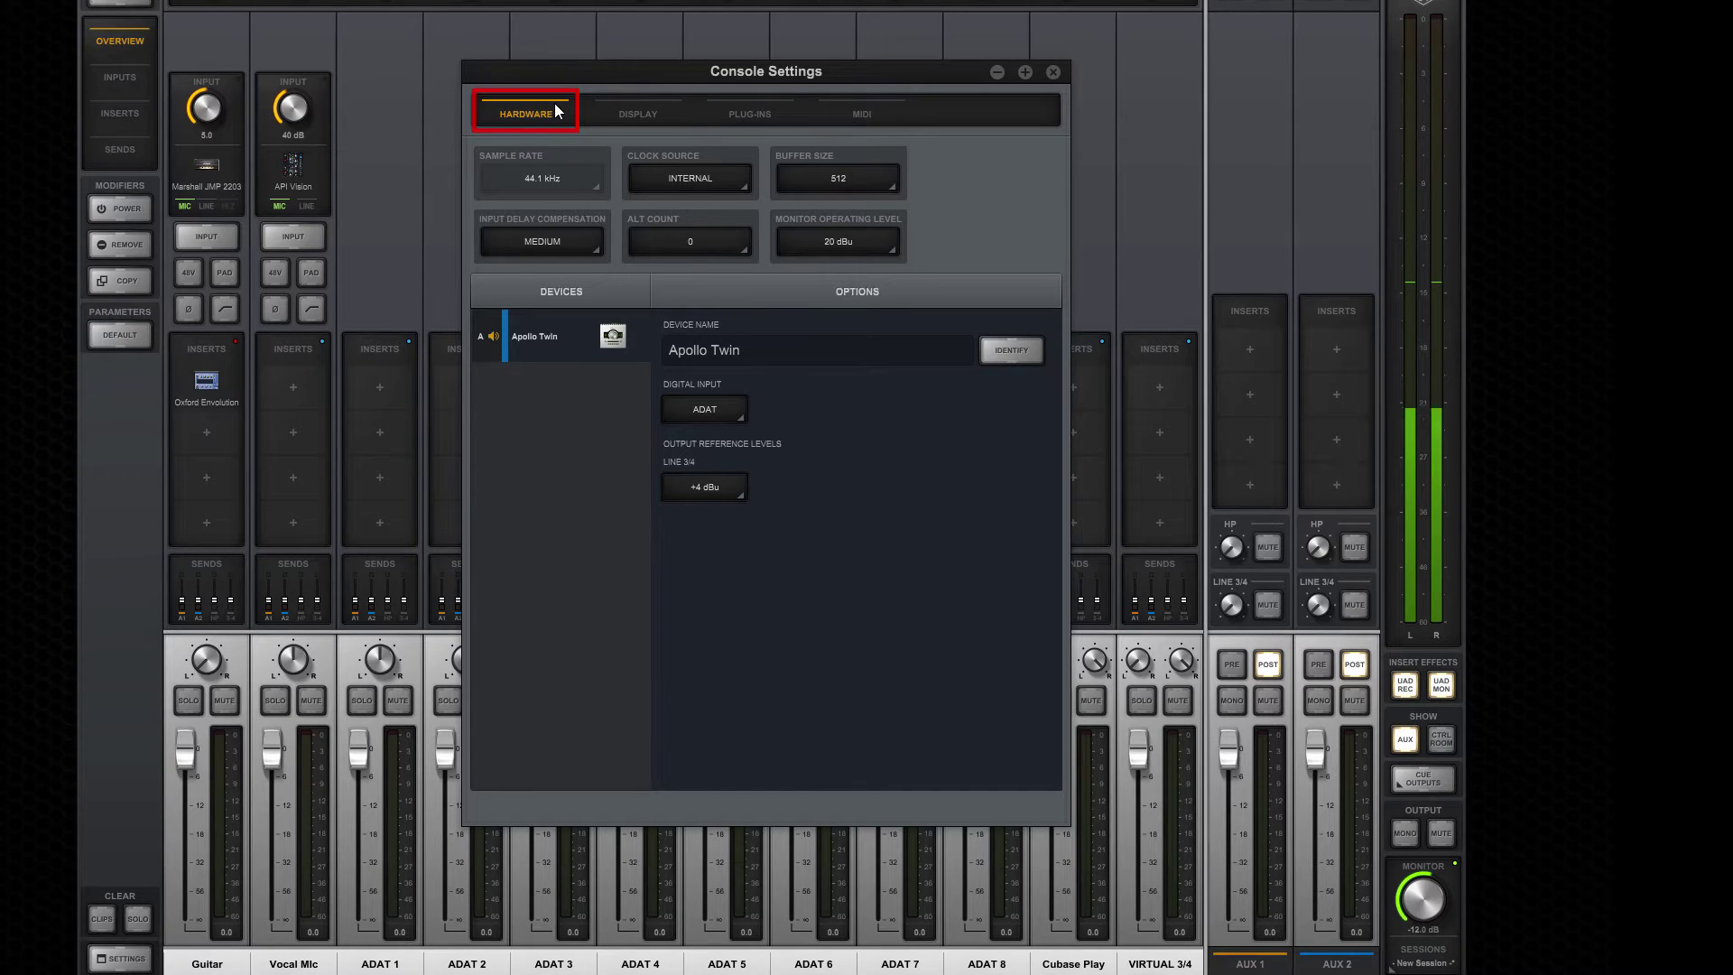
Check the Input Delay Compensation options and leave it set to MEDIUM
left_click(592, 242)
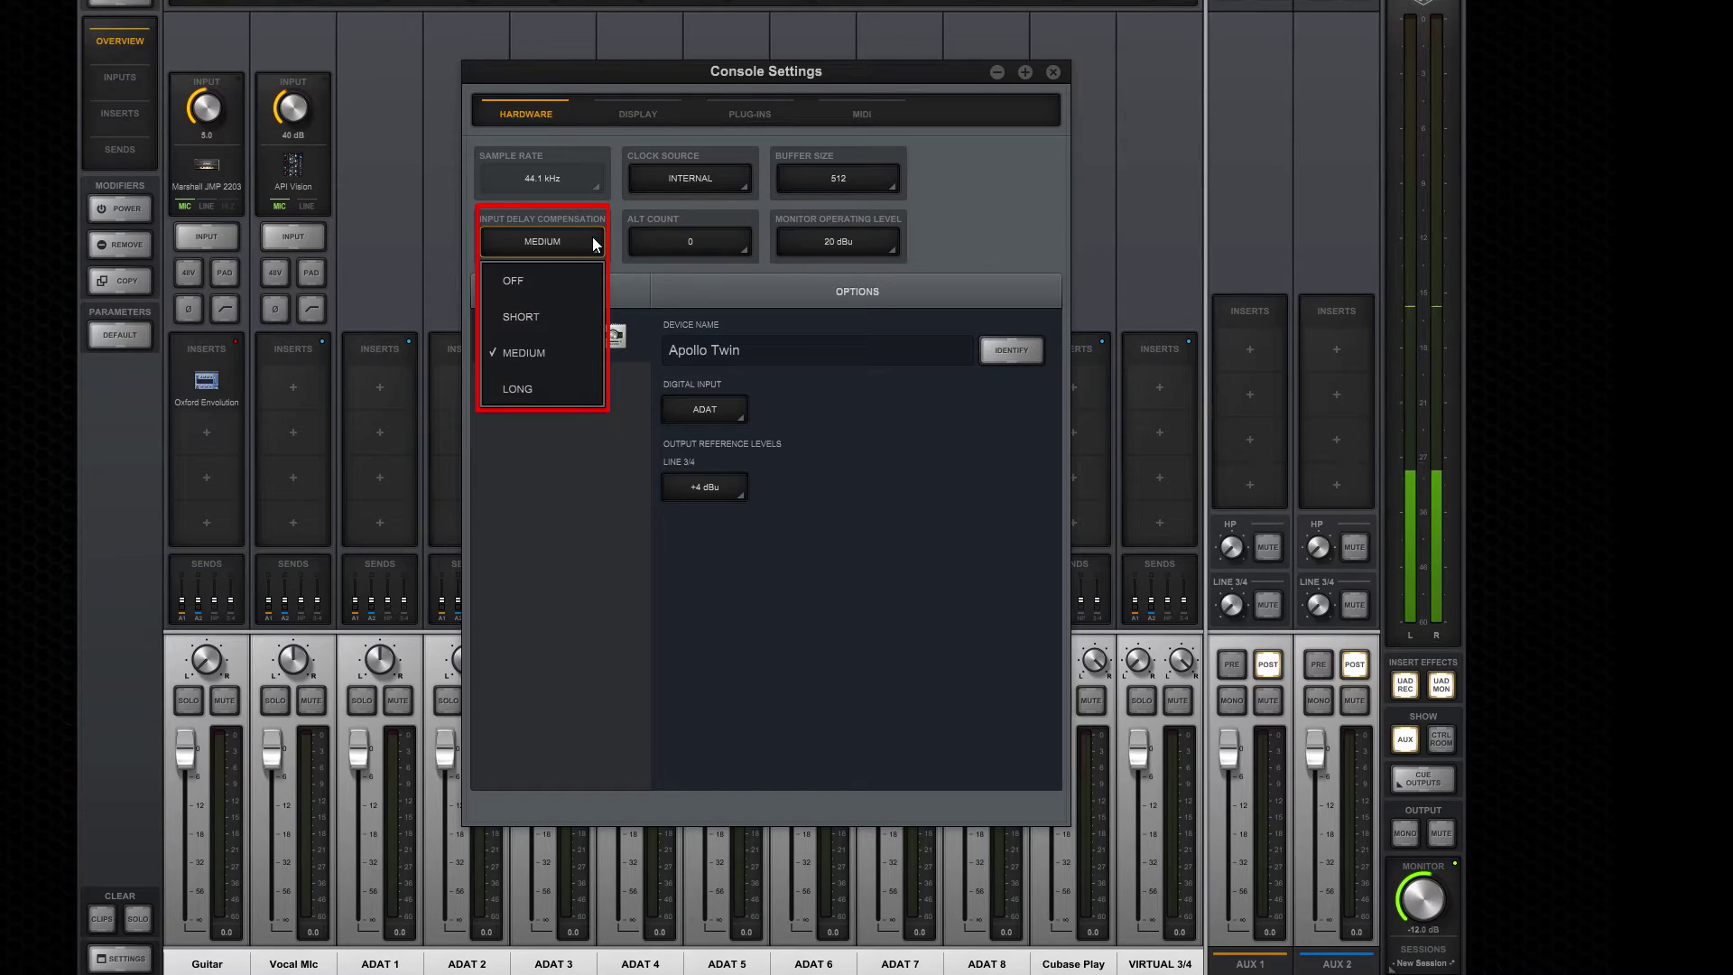
left_click(568, 279)
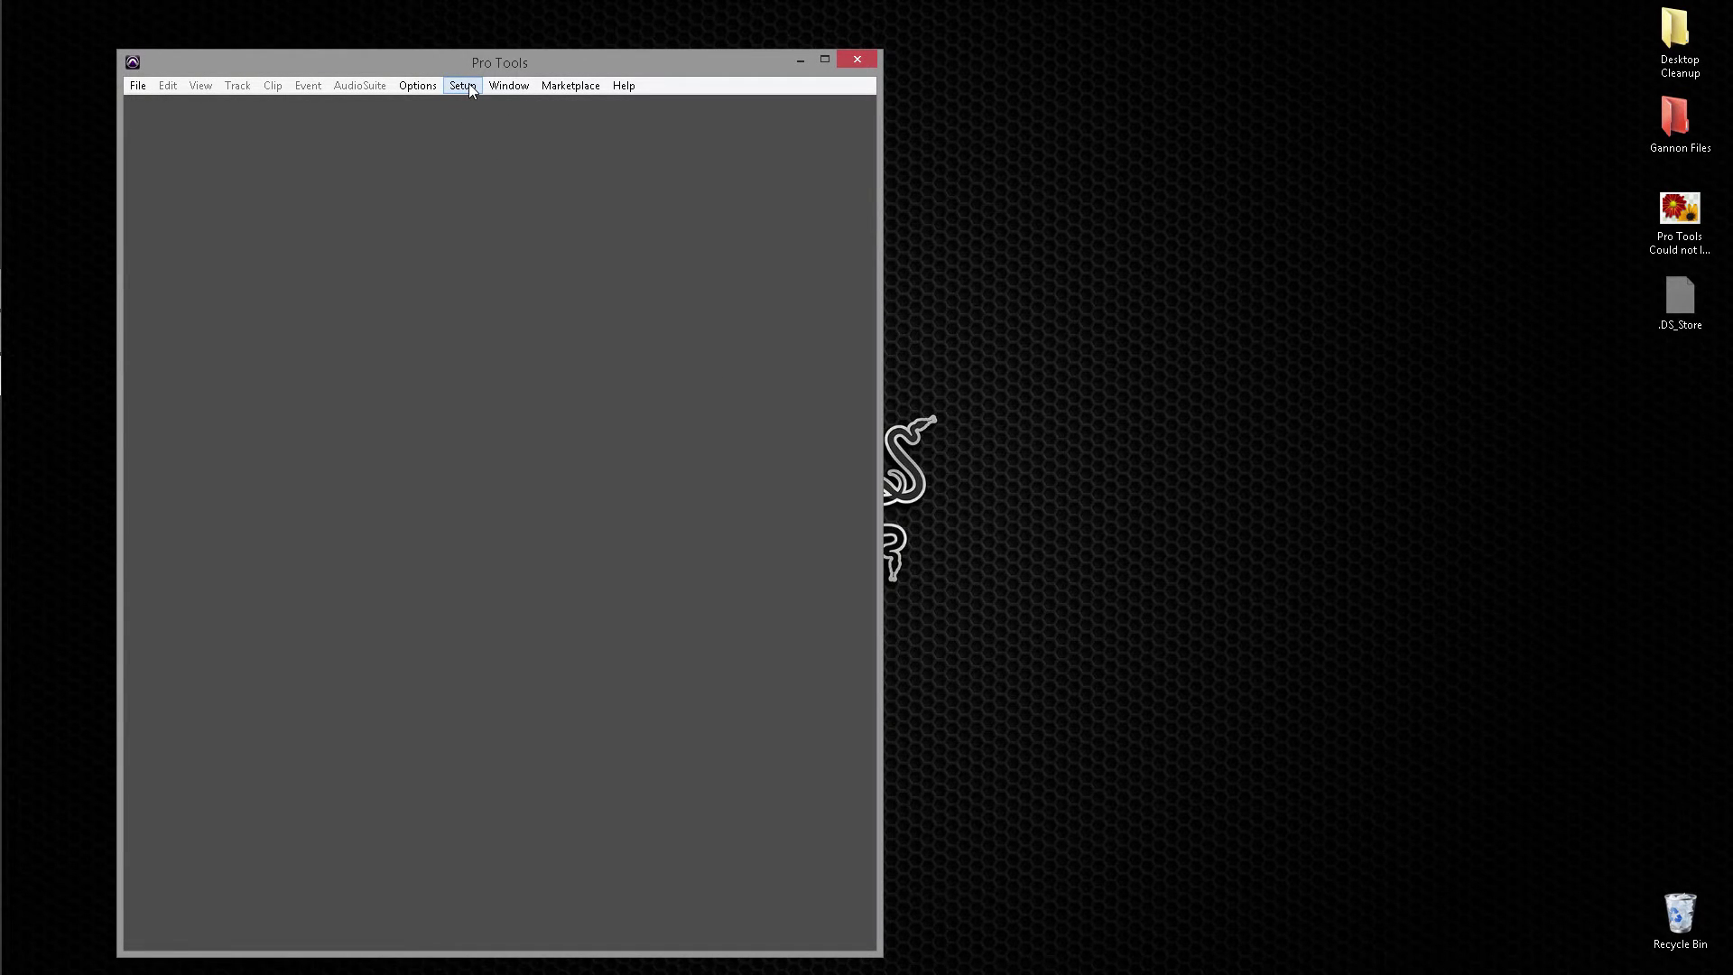
Dismiss the unsupported buffer size warning and switch the Pro Tools playback engine to Universal Audio Apollo Twin USB
left_click(468, 83)
left_click(473, 119)
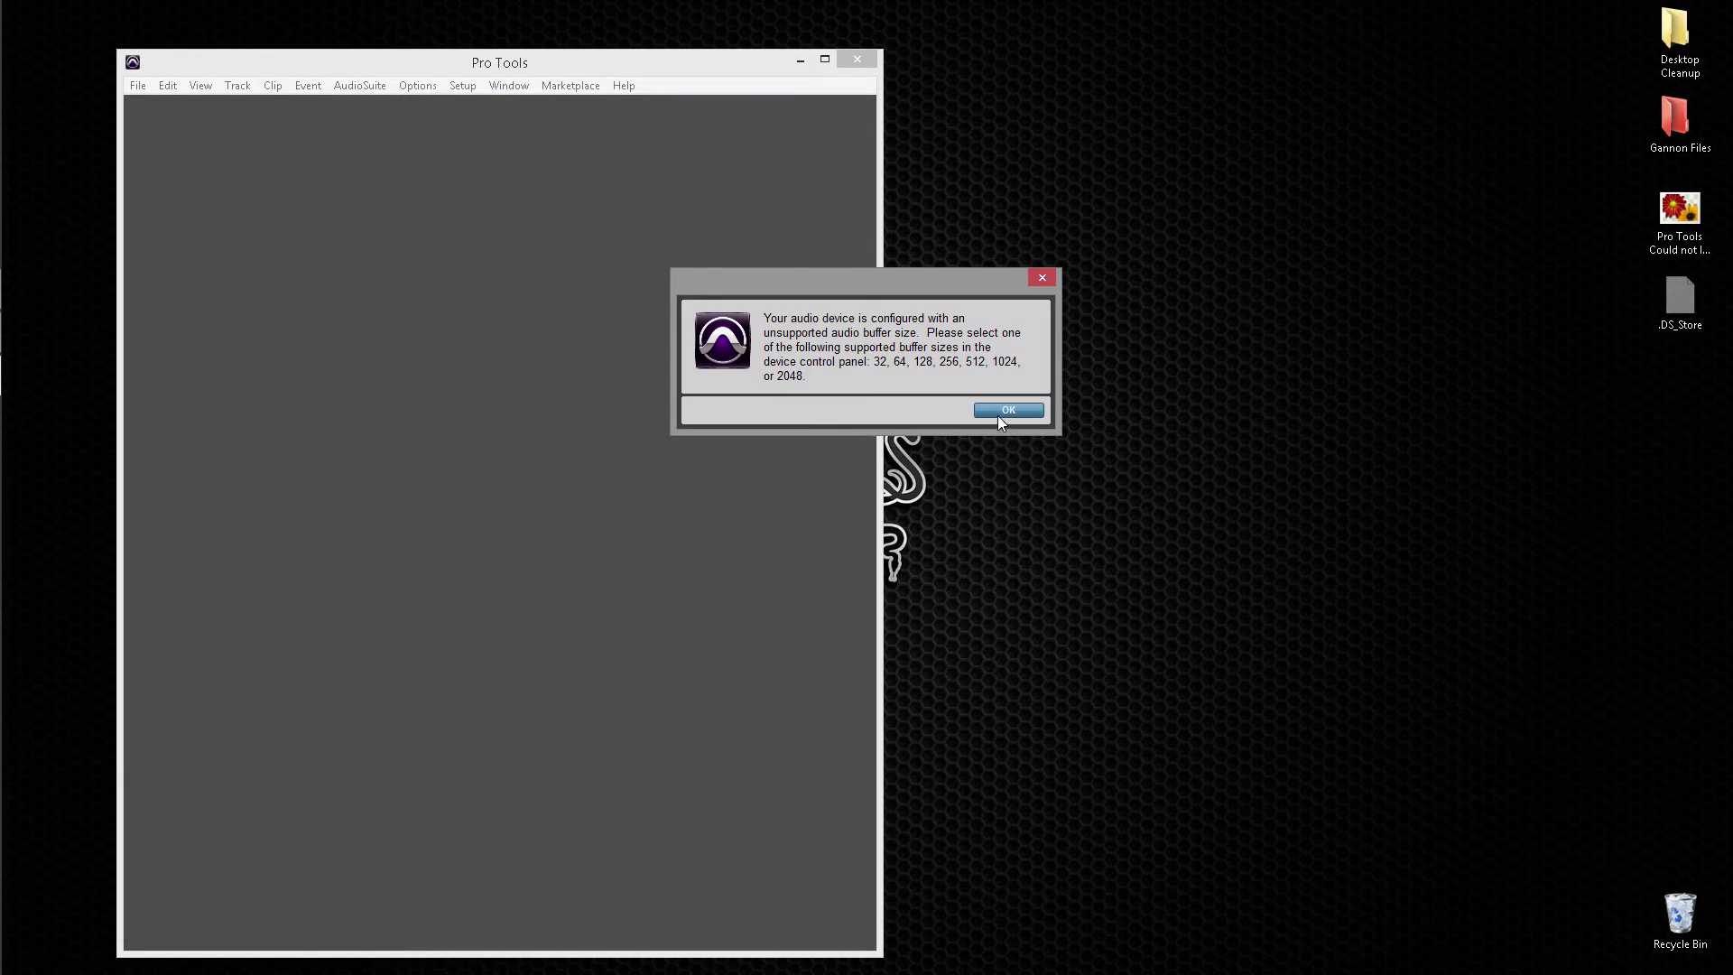
left_click(998, 413)
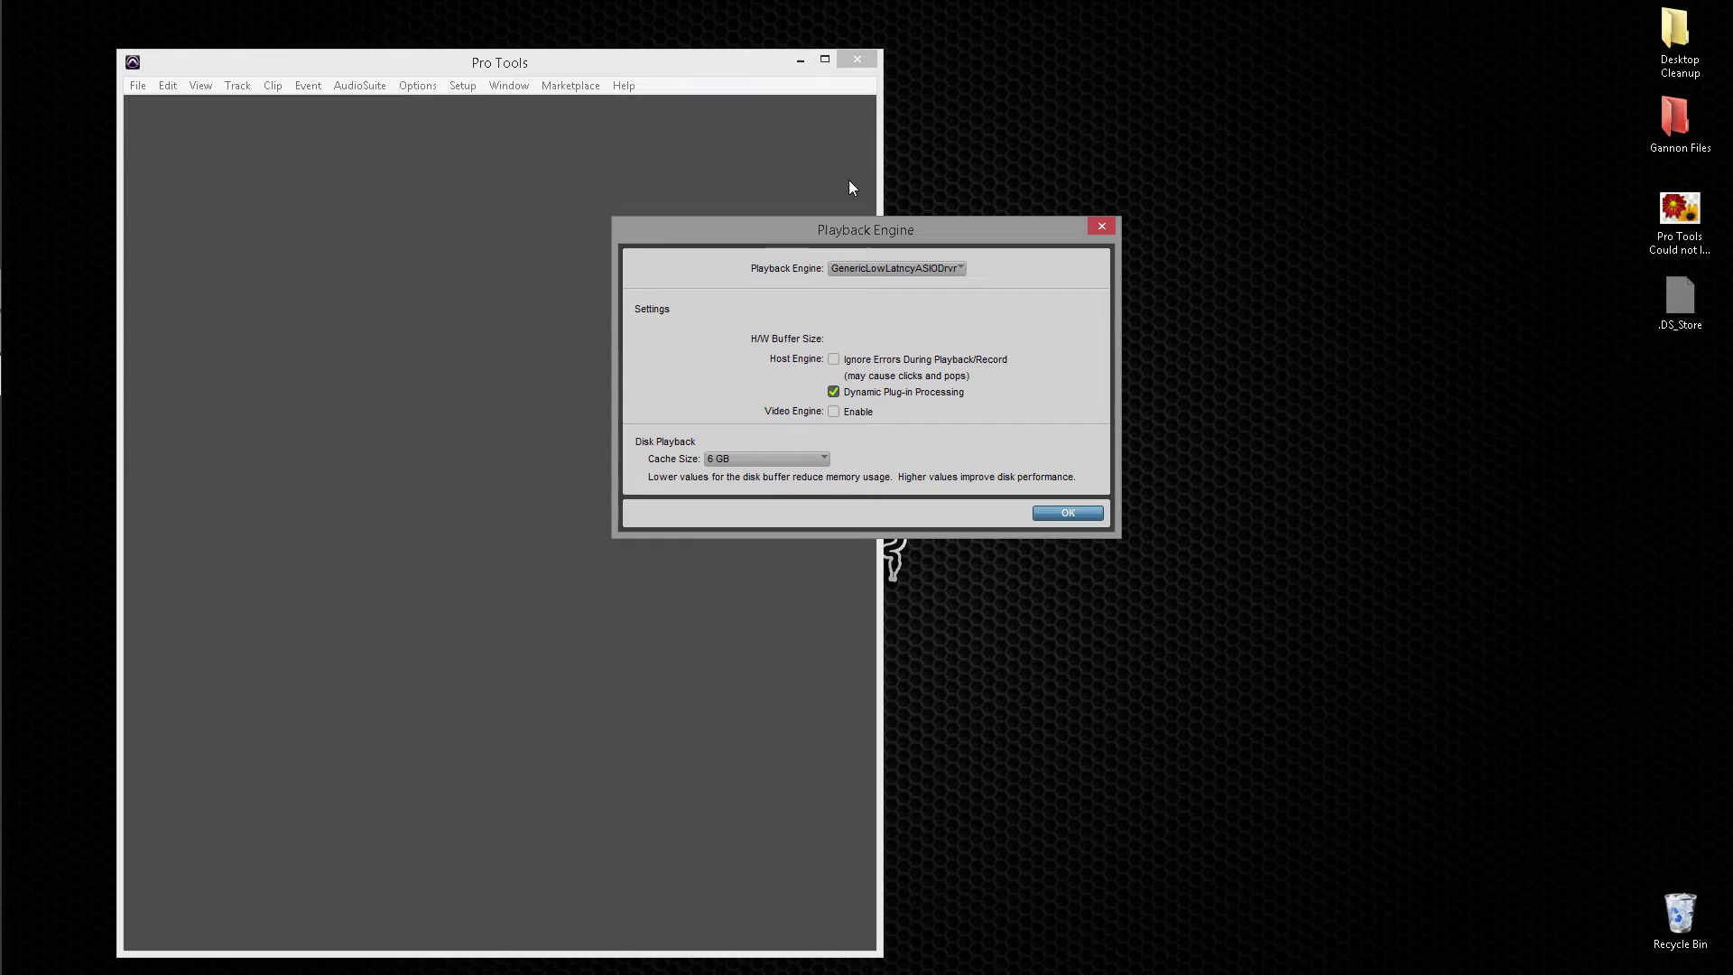
left_click(935, 265)
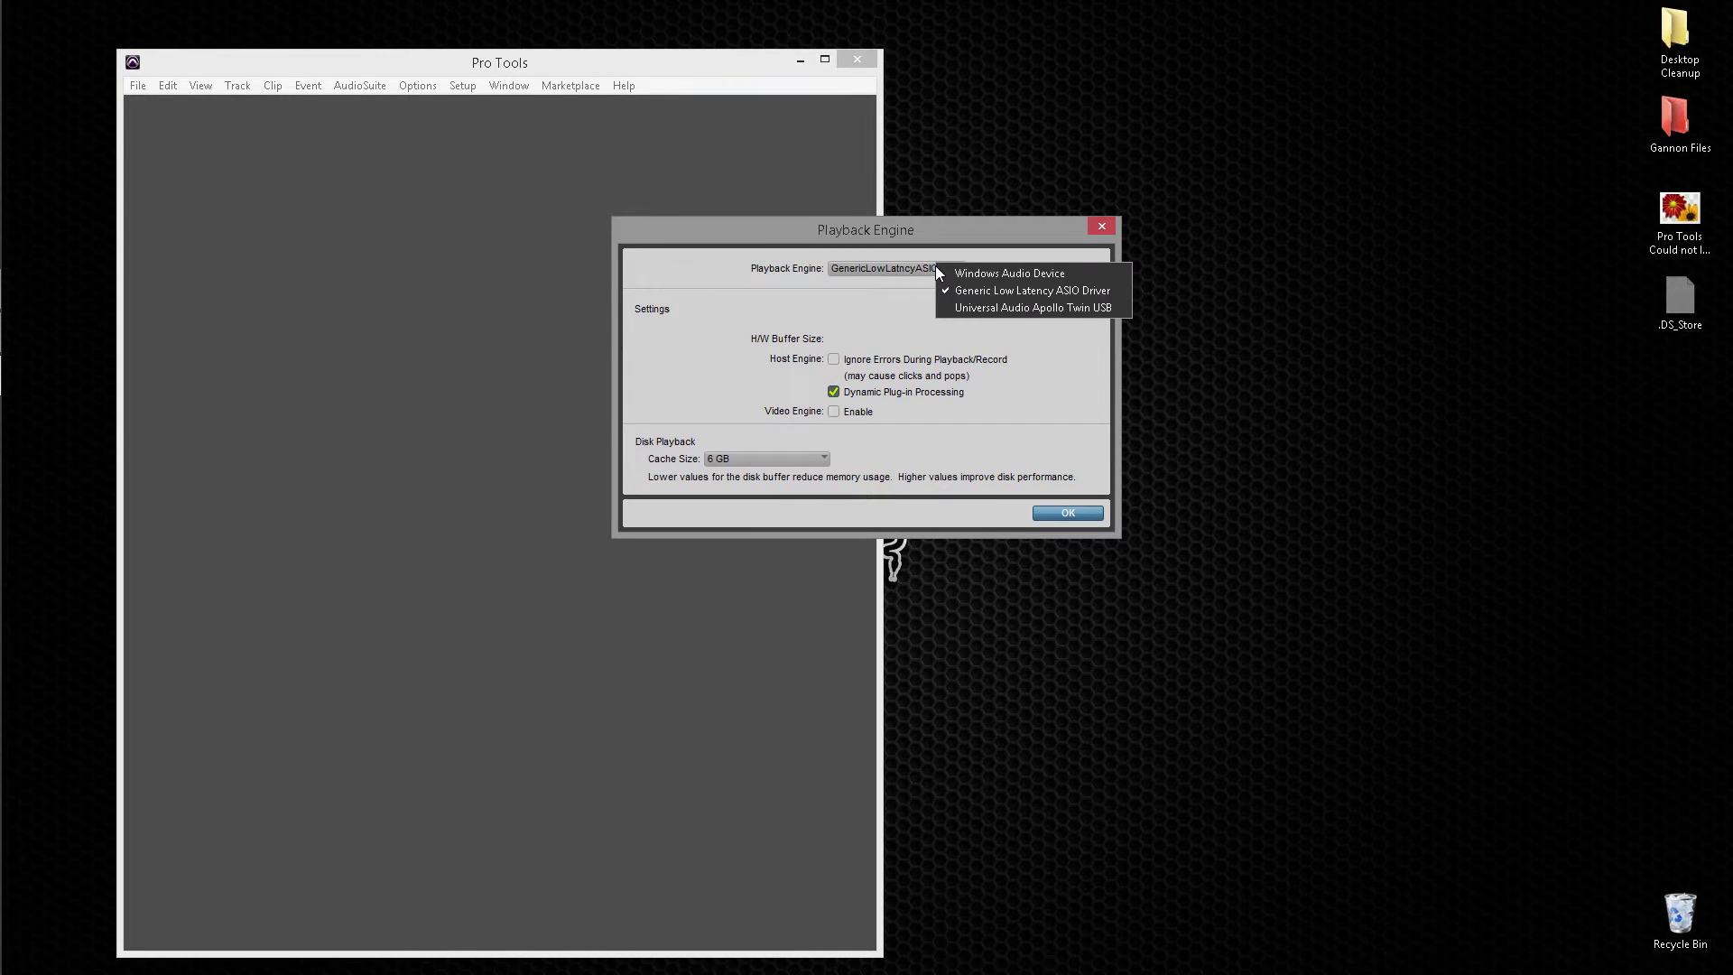
left_click(978, 308)
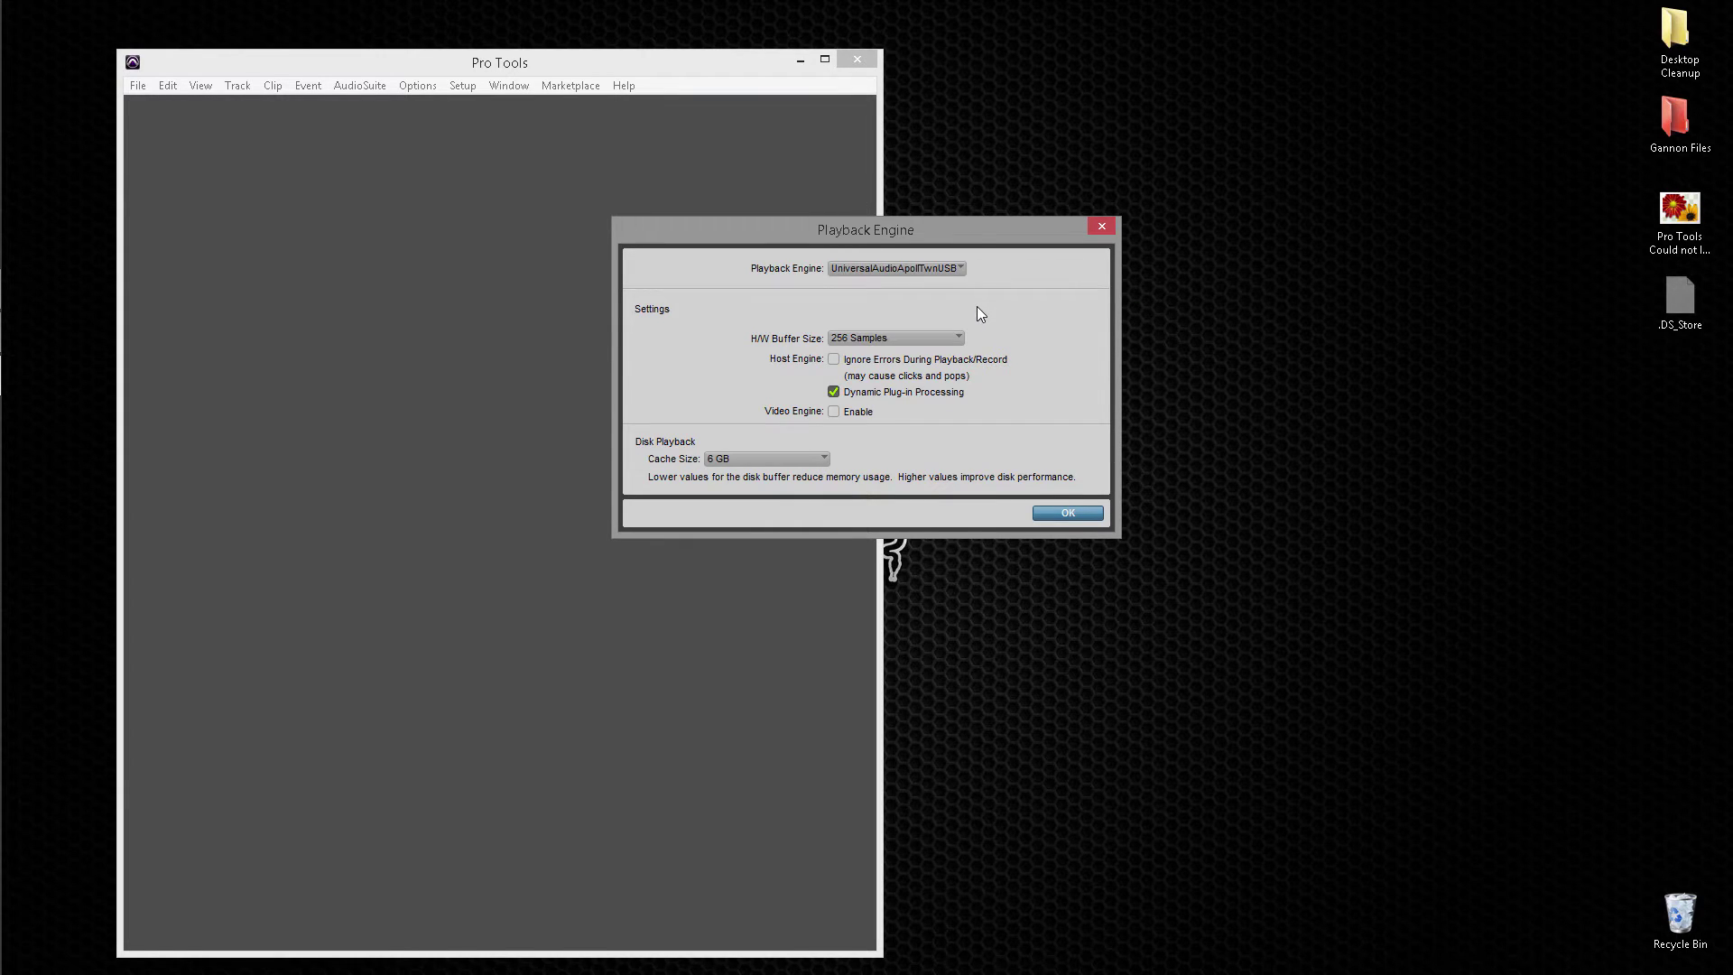
left_click(1065, 512)
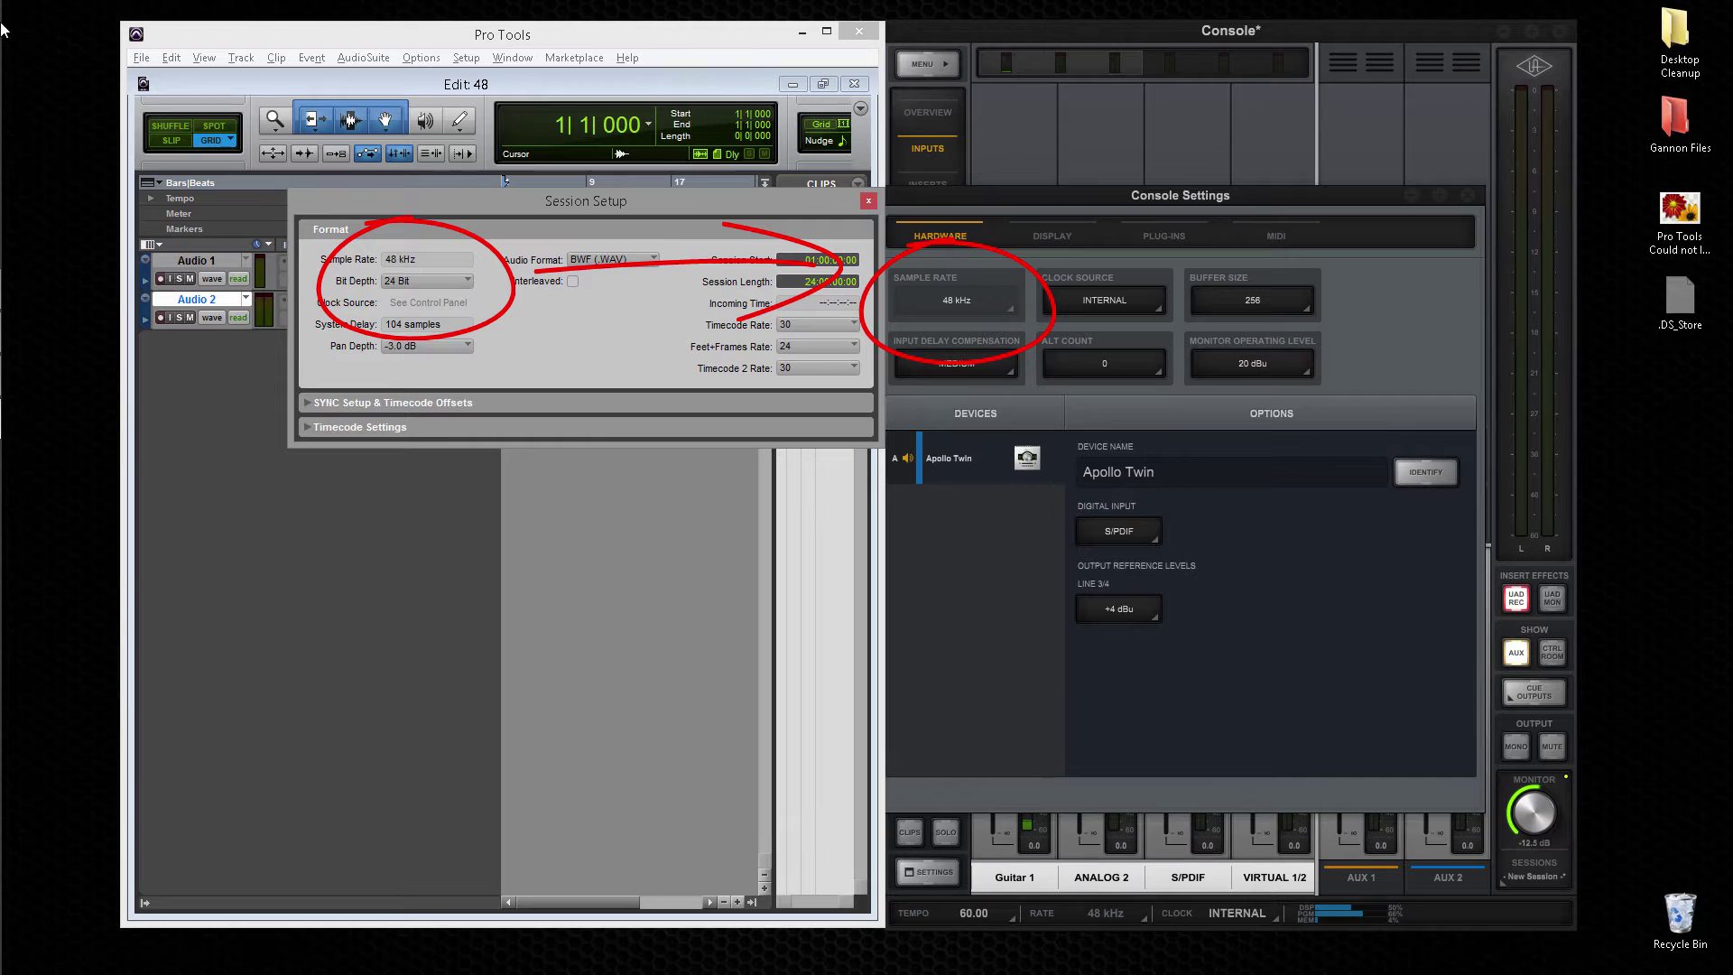
Open session 96, acknowledge the restart notice, and set the Apollo clock source to S/PDIF
left_click(141, 58)
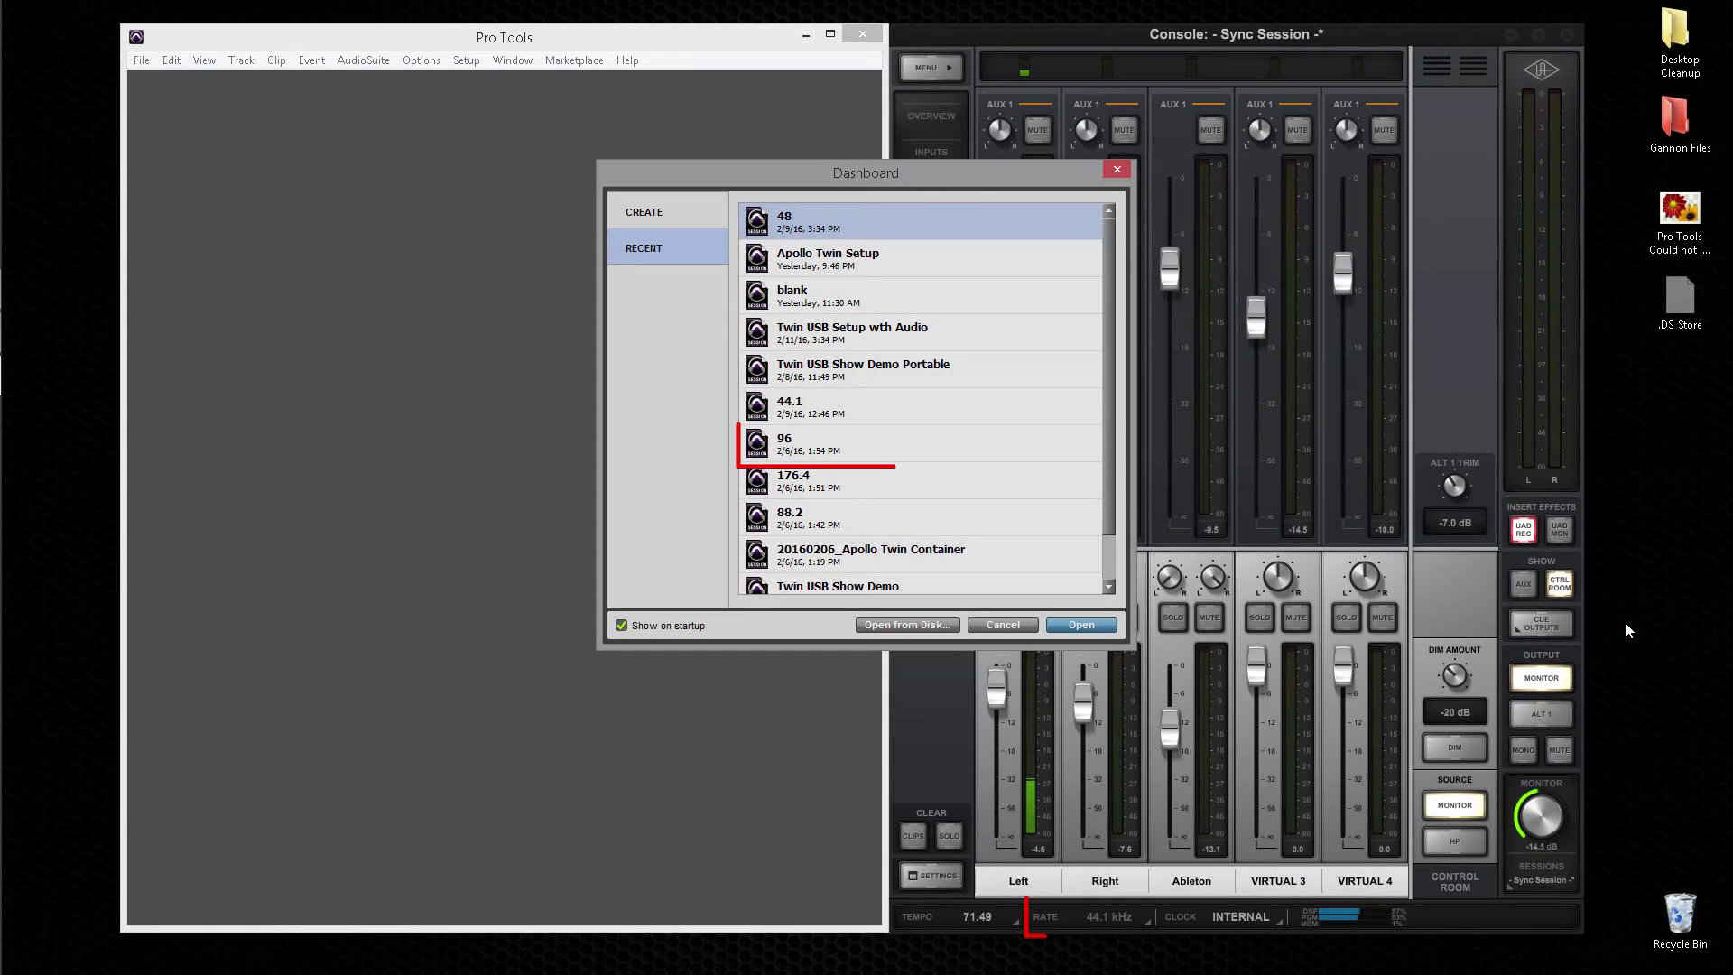
left_click(893, 444)
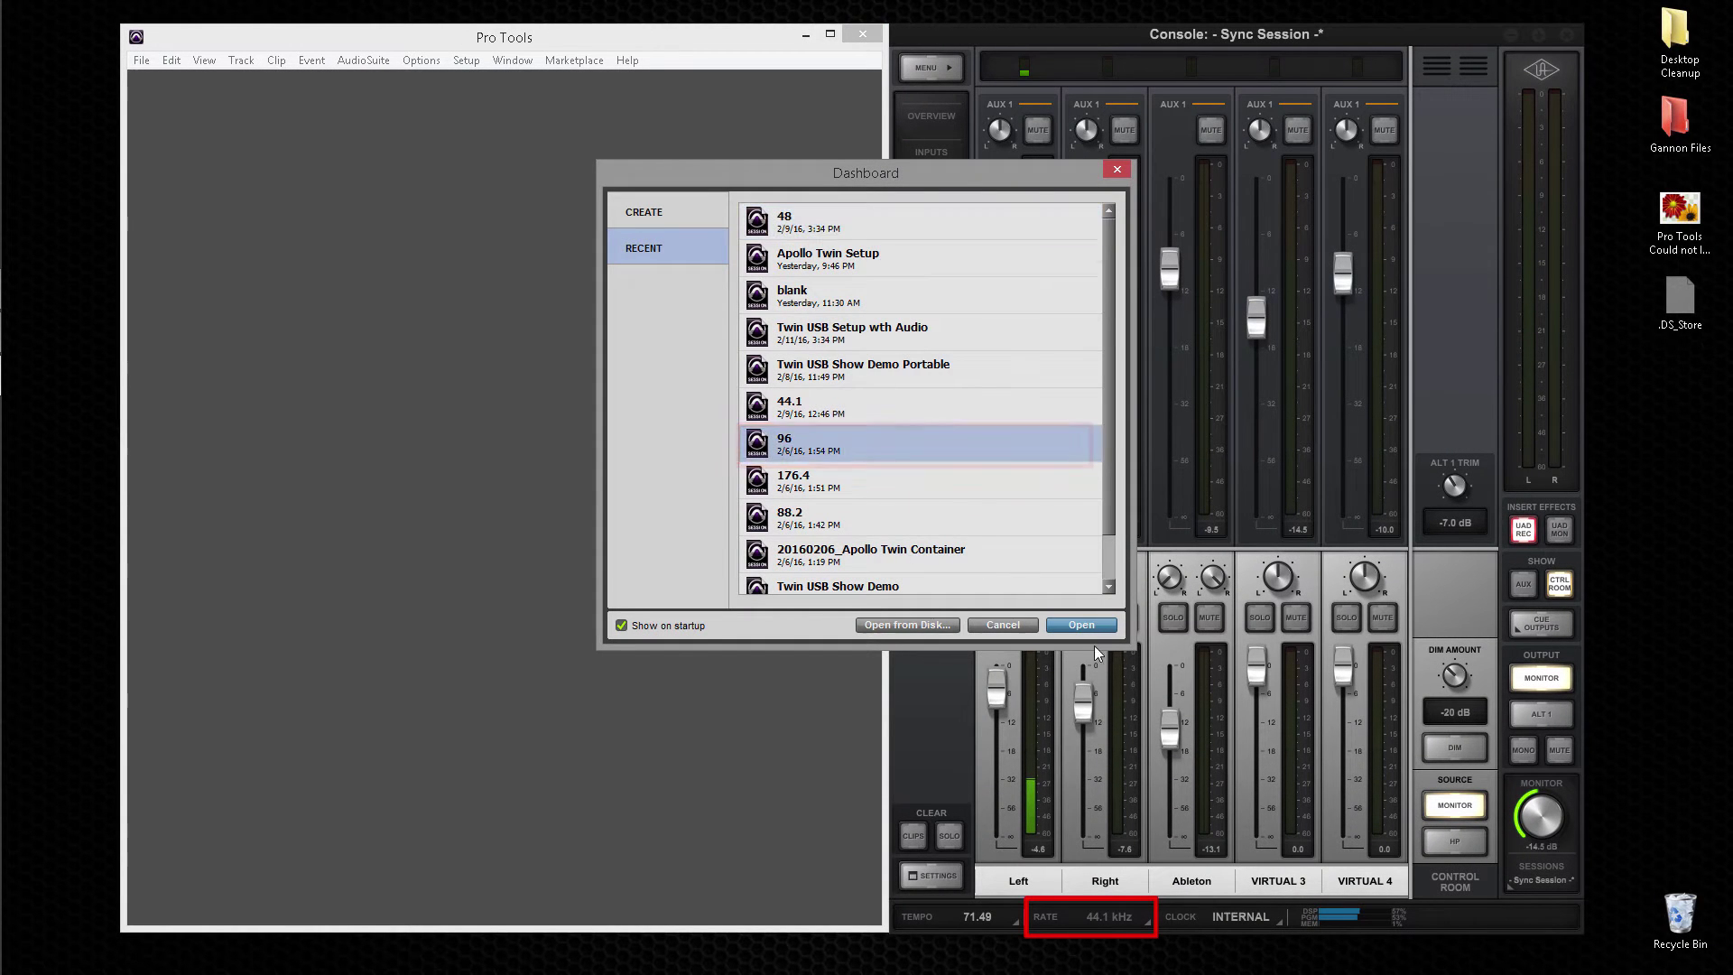
left_click(1081, 625)
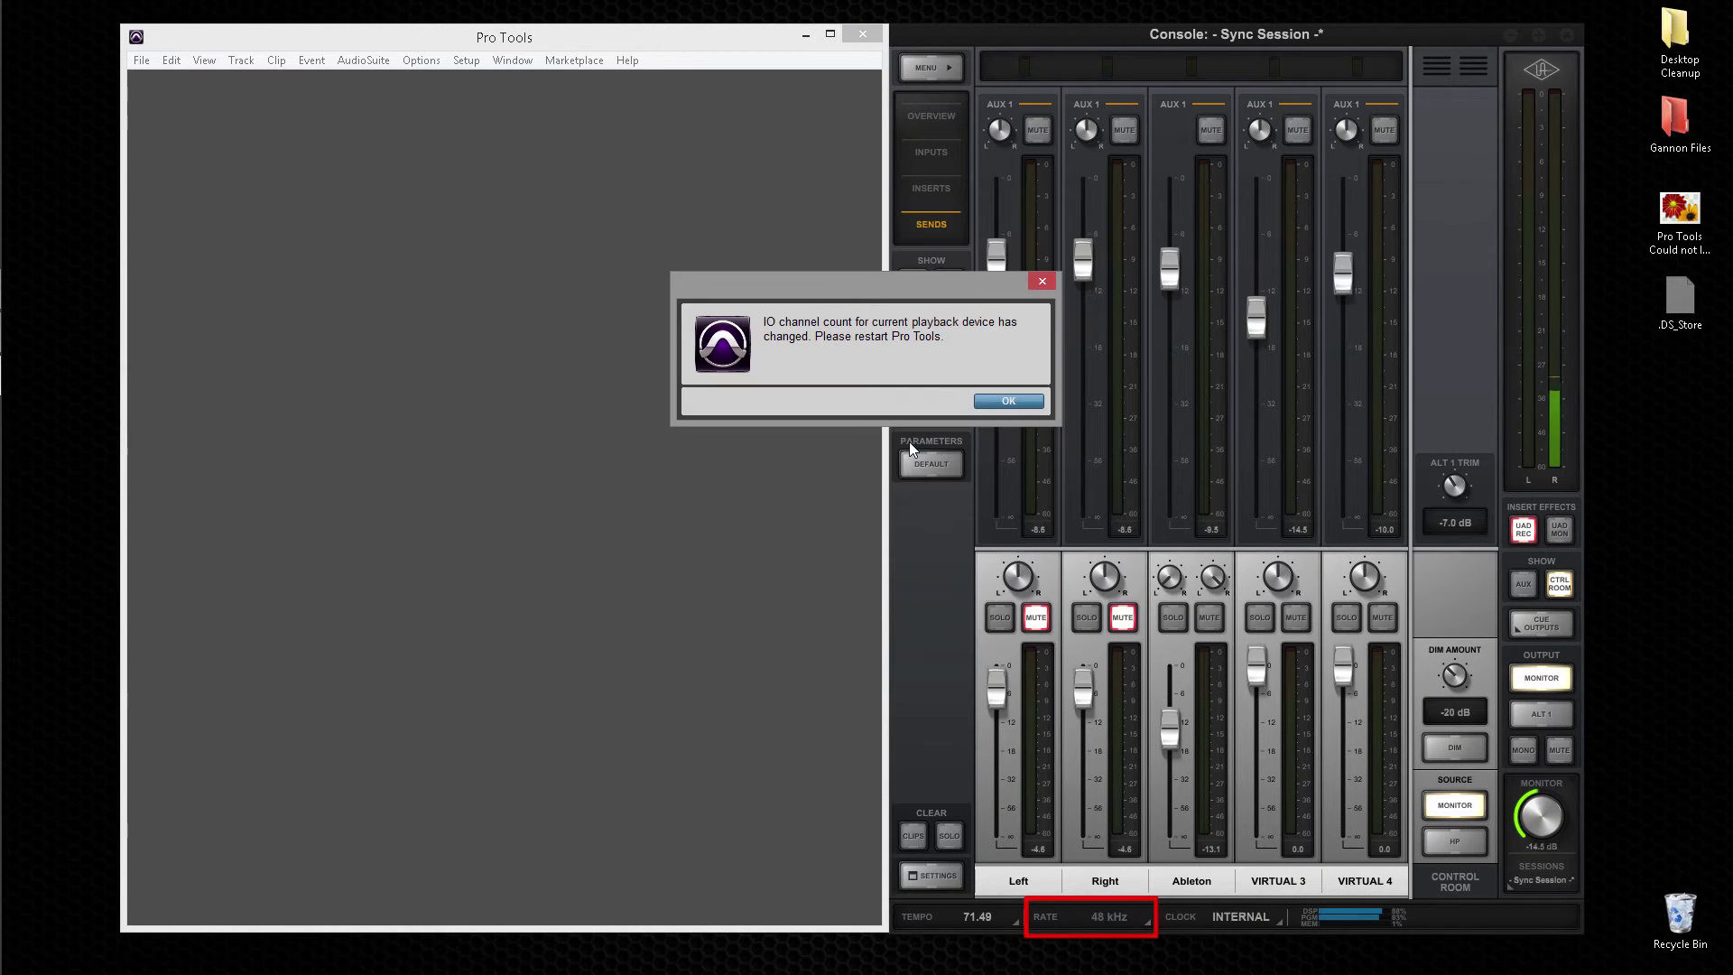
left_click(1011, 403)
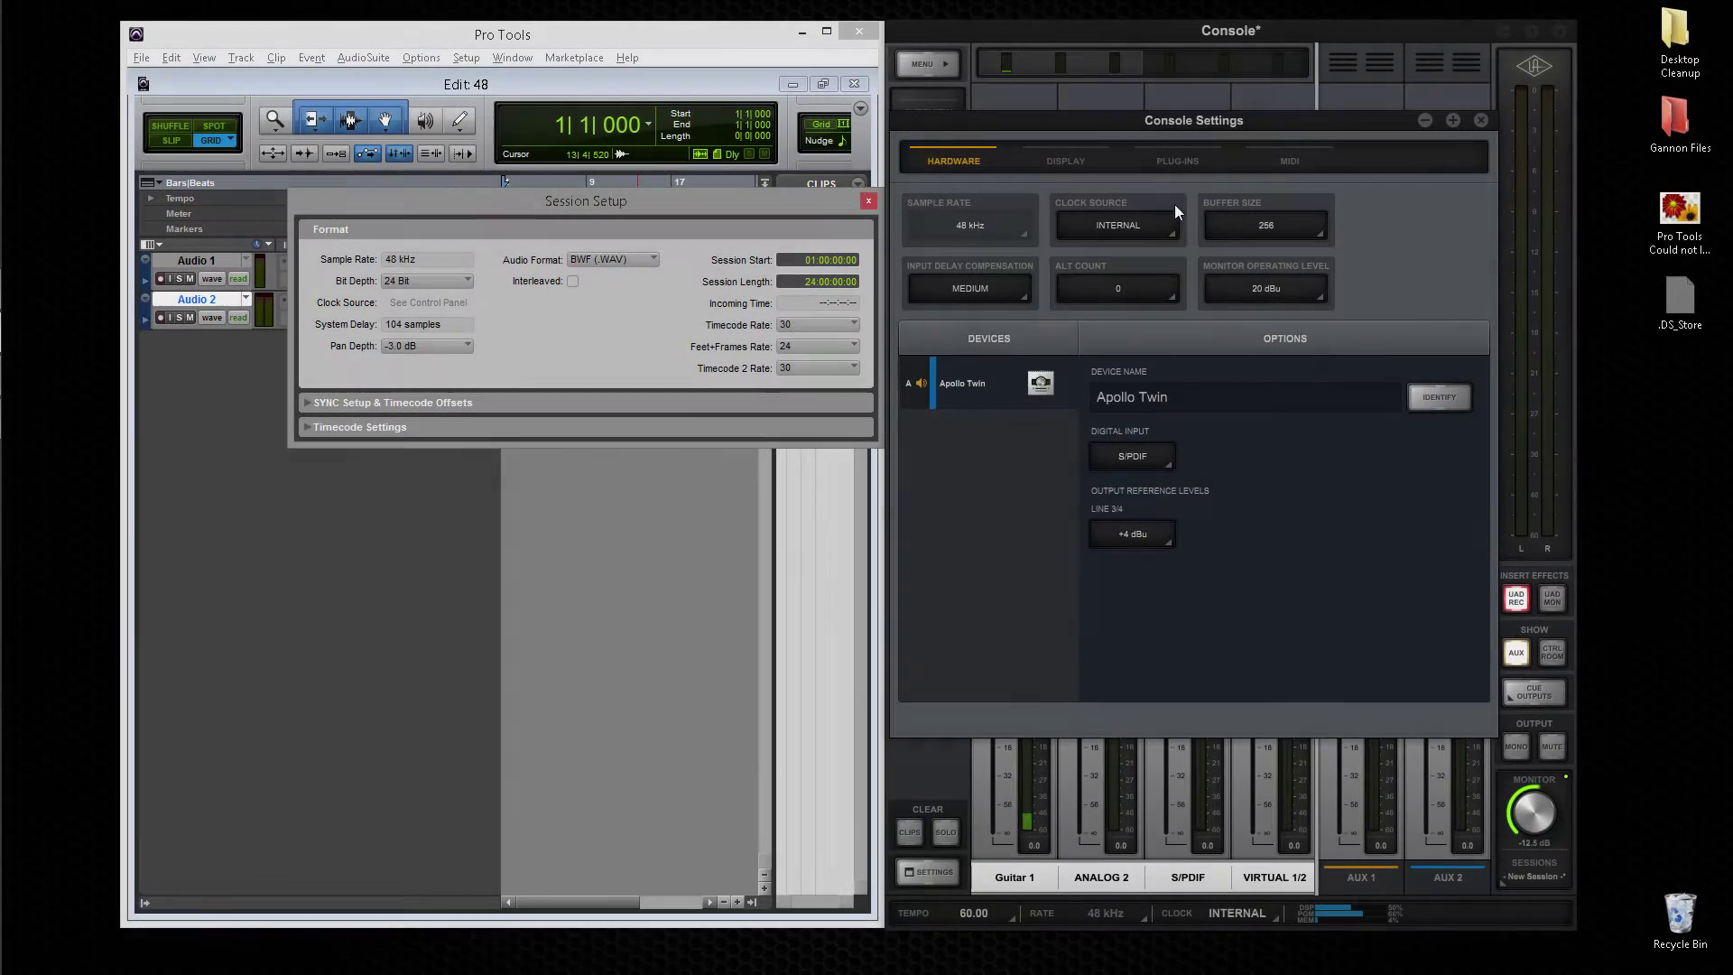
left_click(1164, 226)
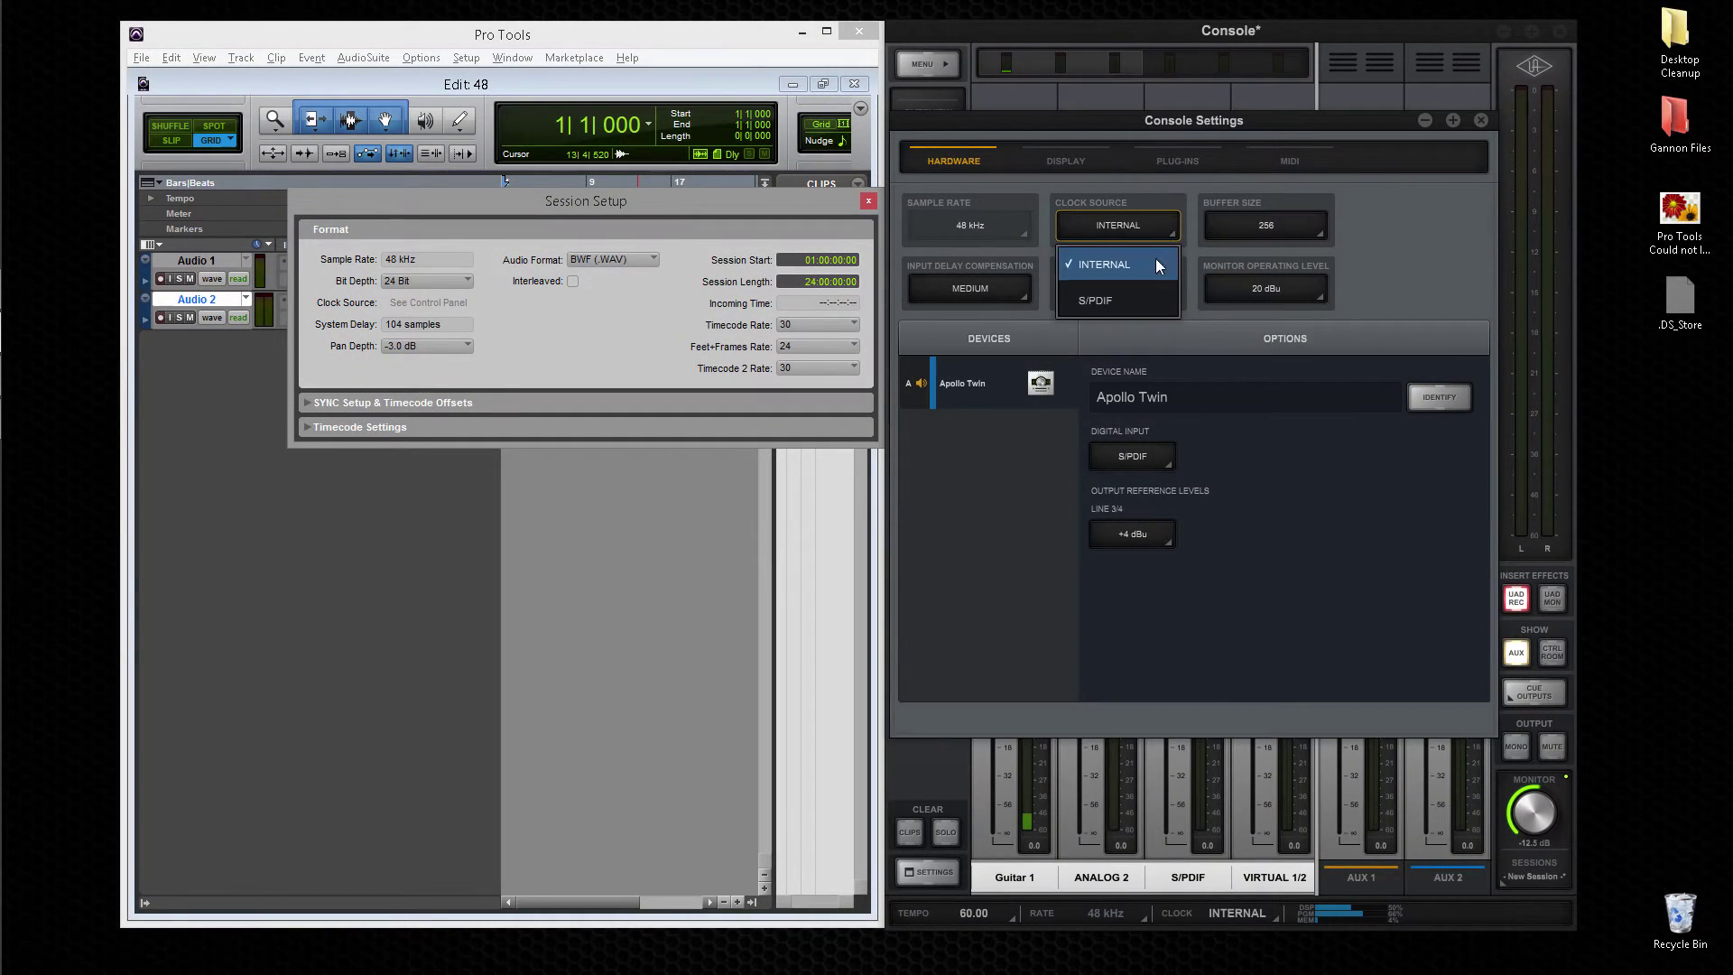
left_click(1157, 292)
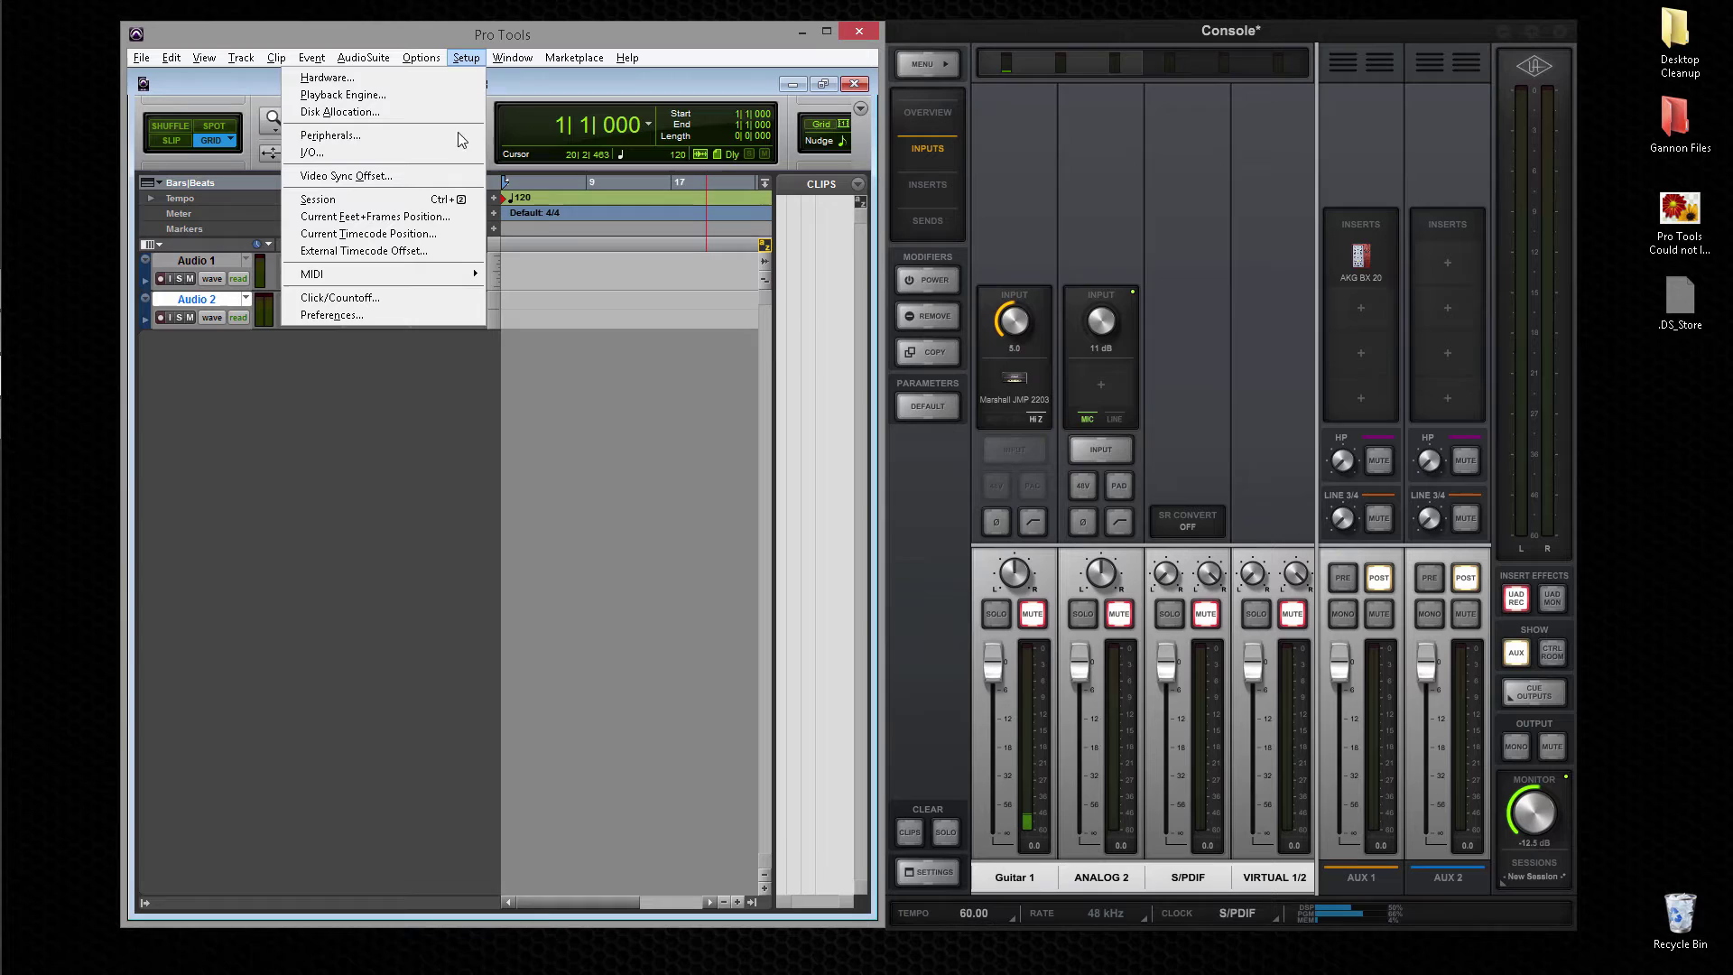
In the I/O setup, review the Output and Bus paths and deactivate the ADAT 7-8 input path
left_click(461, 155)
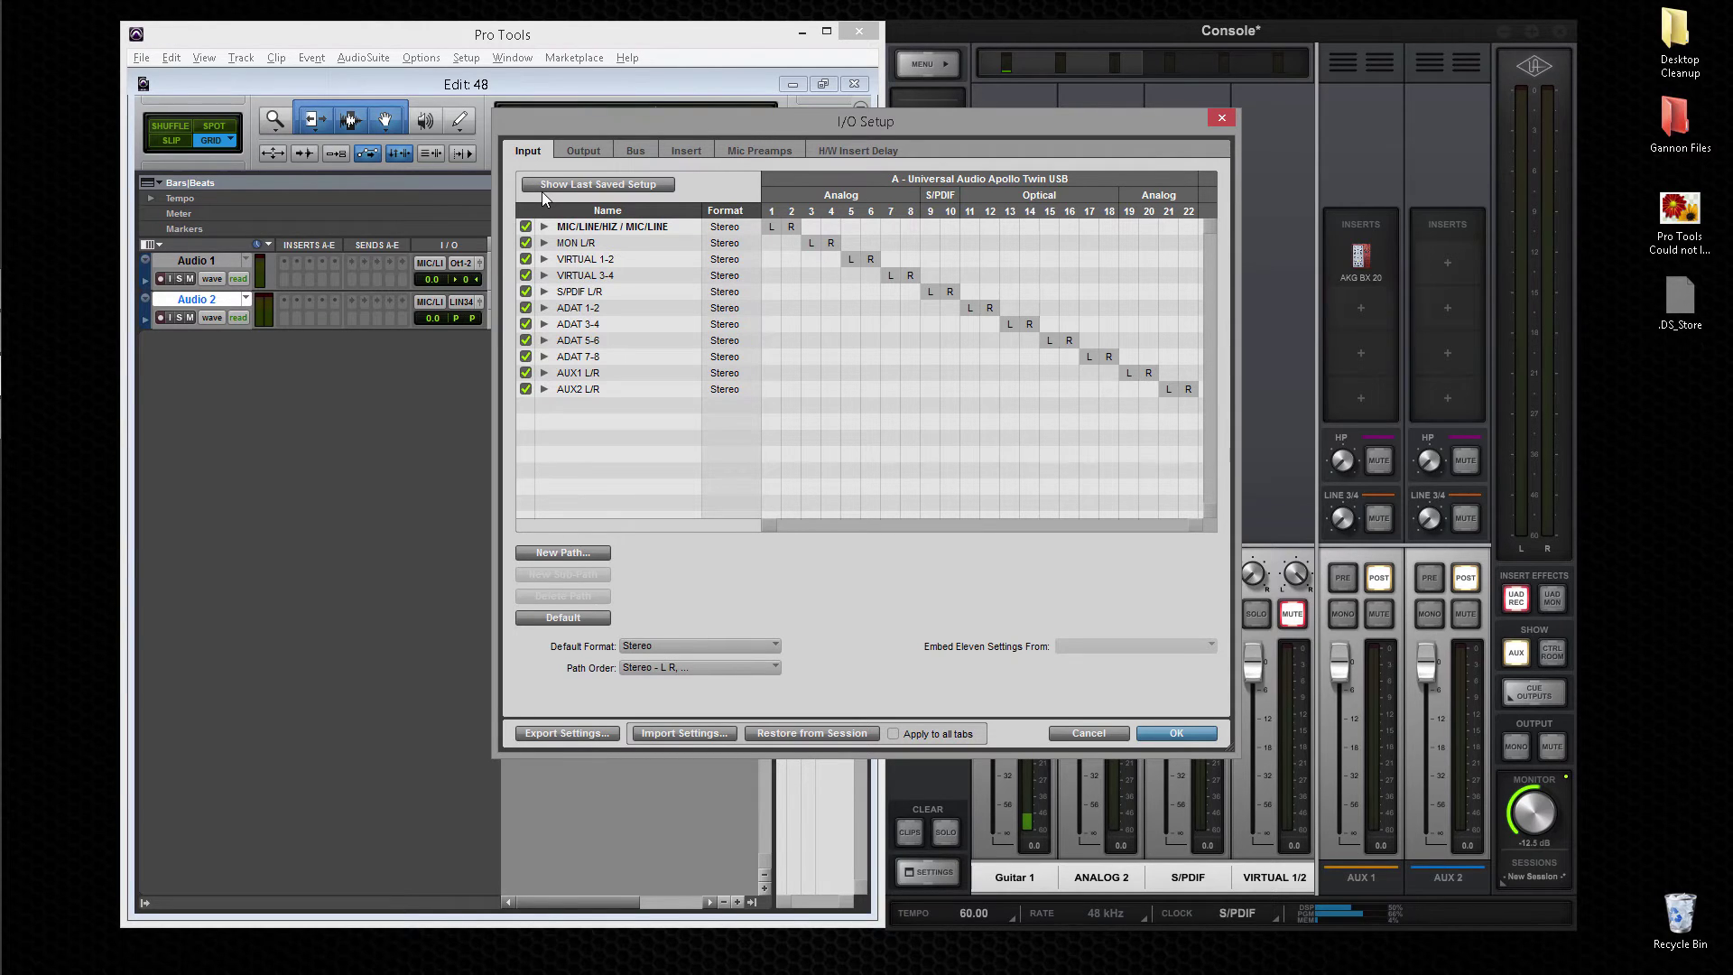
left_click(583, 152)
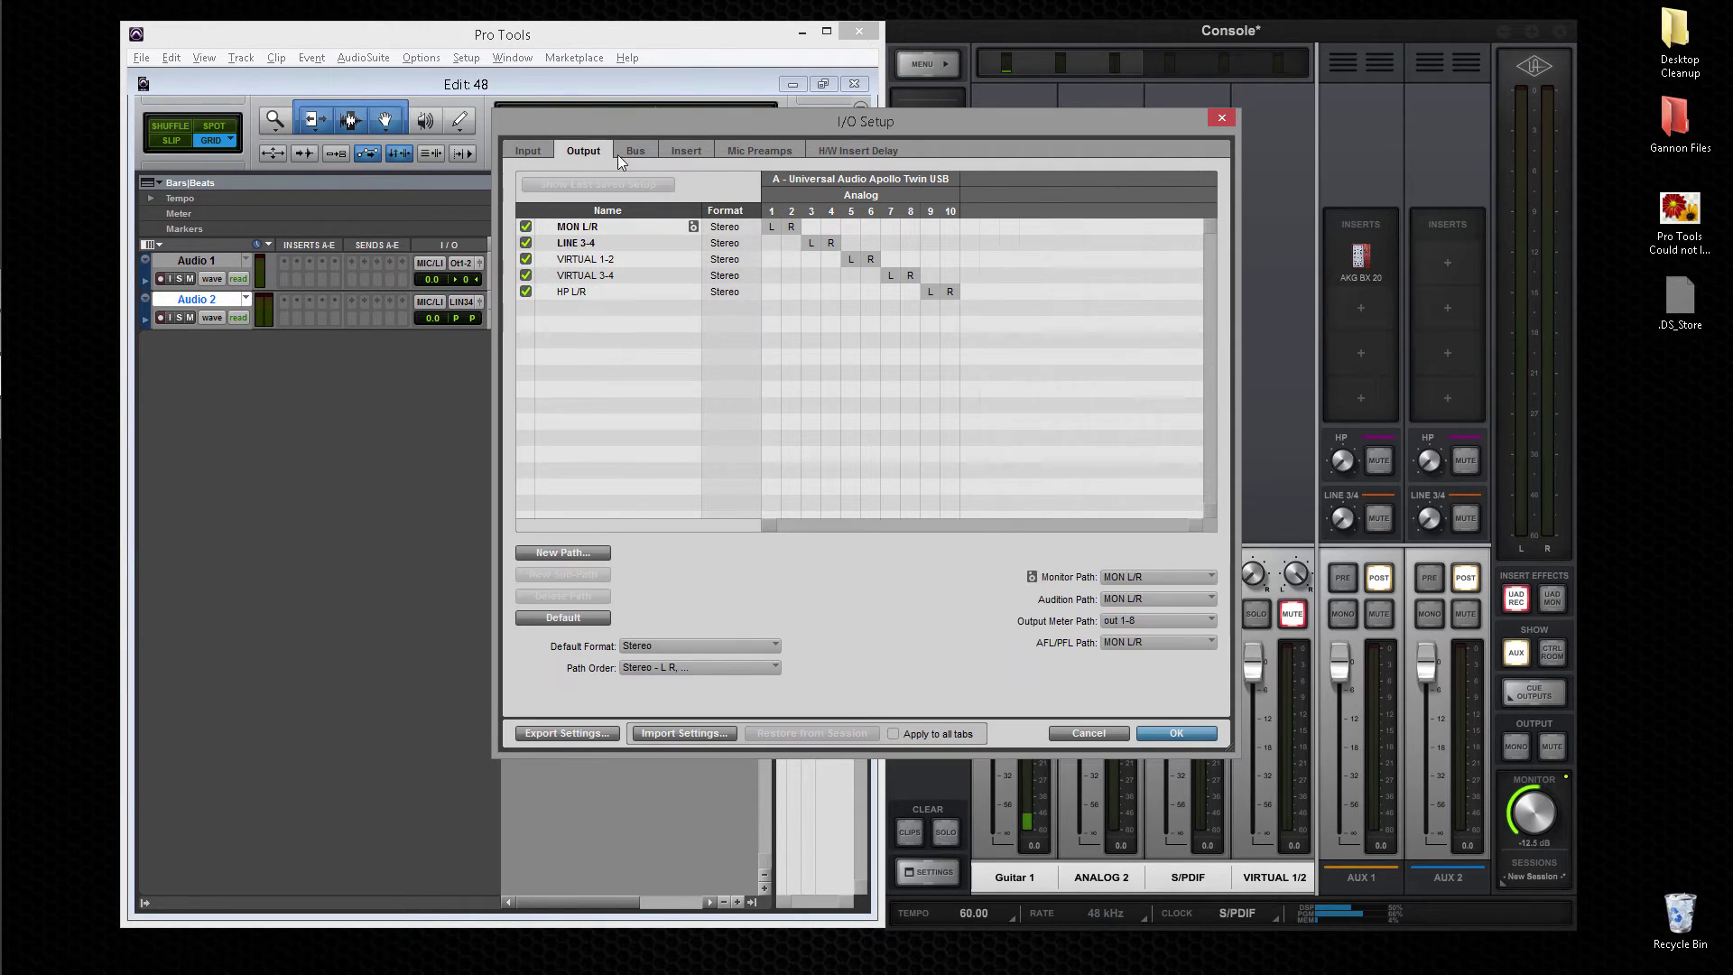
left_click(635, 152)
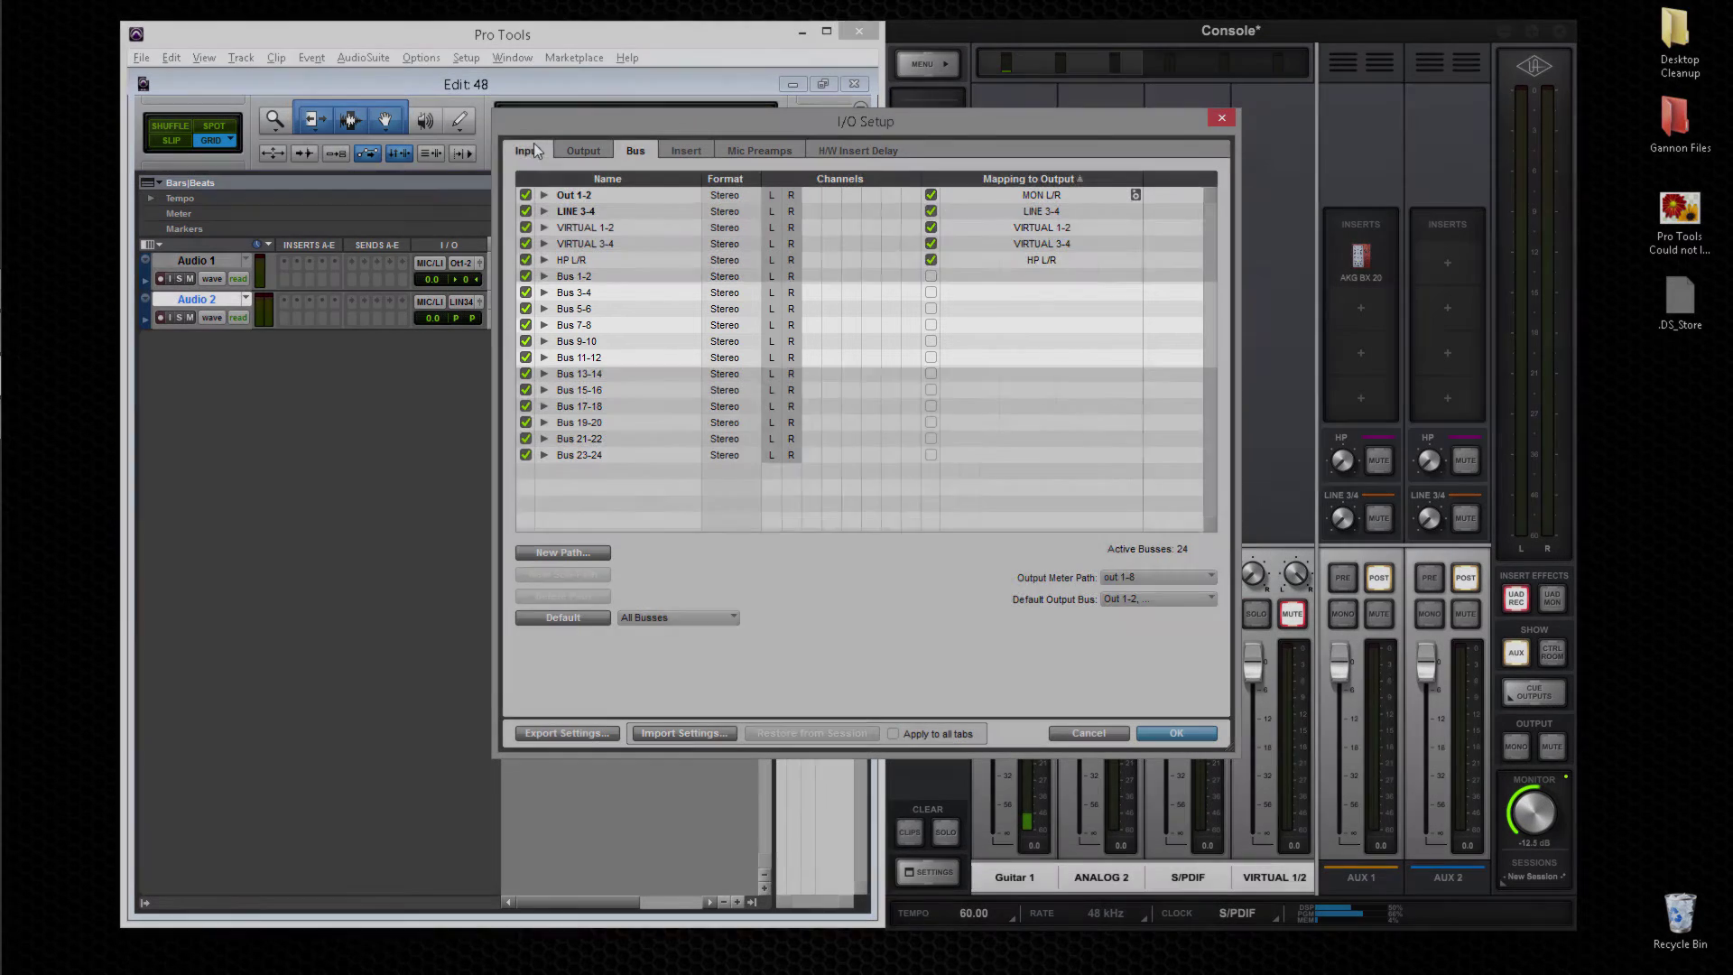
left_click(533, 145)
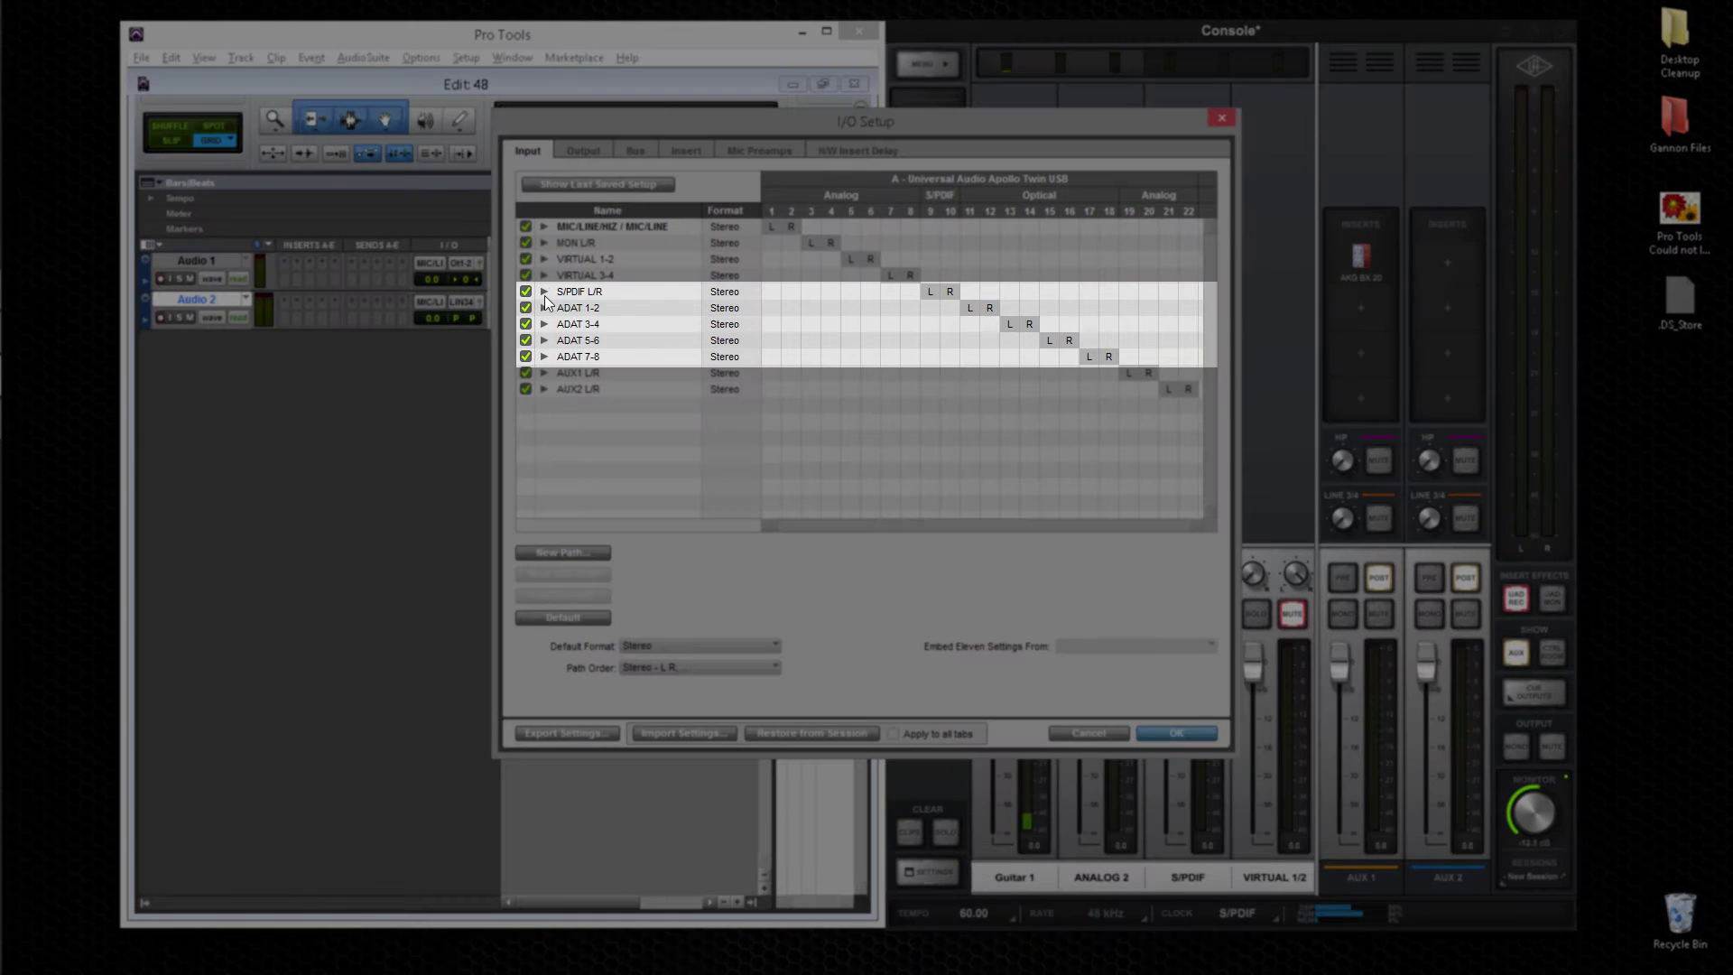
left_click(525, 356)
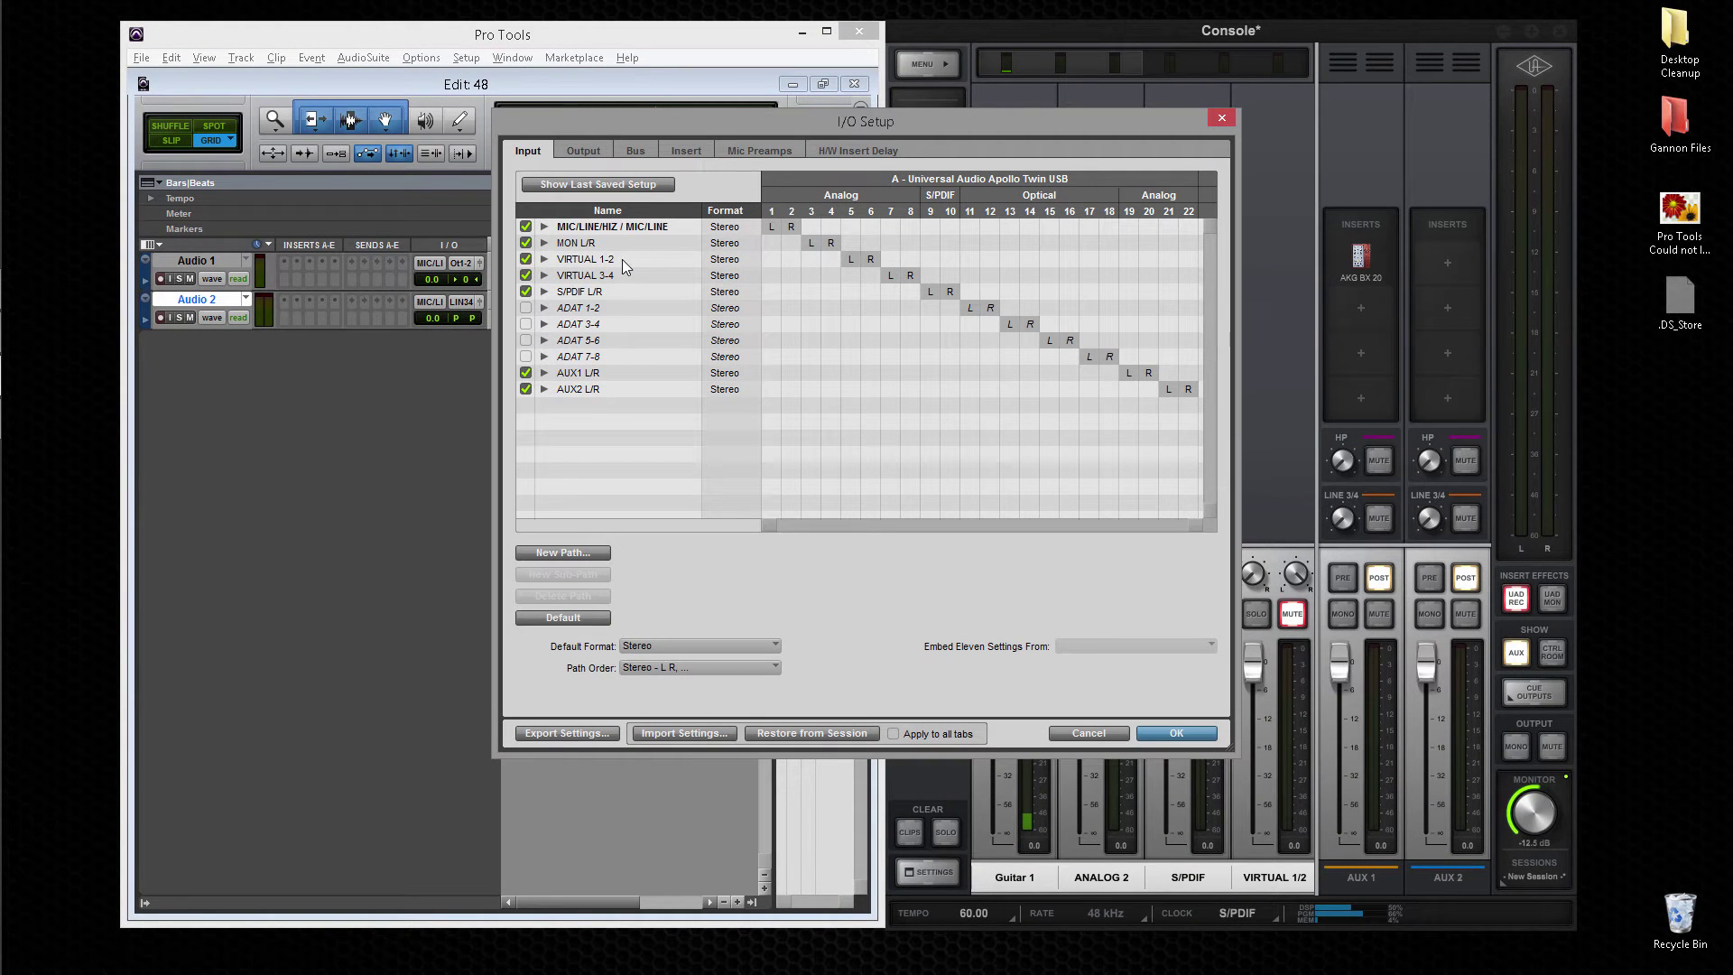
Rename the VIRTUAL 1-2 input path to 'Play'
double_click(622, 259)
type("Play")
key("Return")
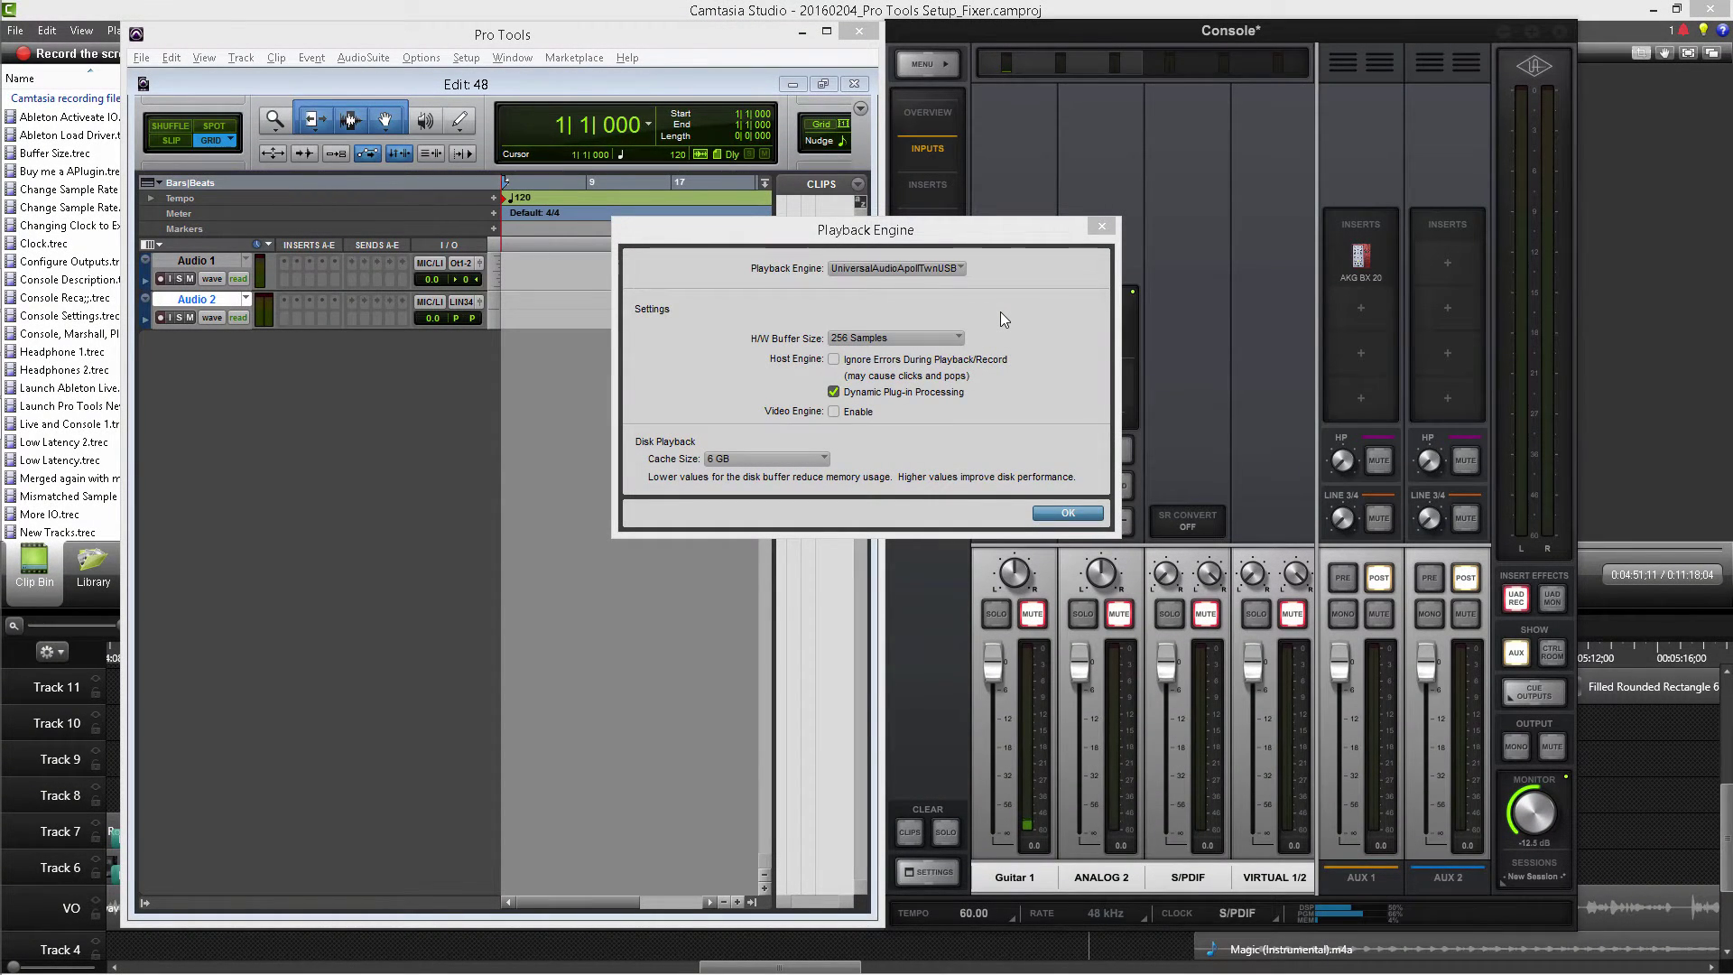
Keep the Pro Tools hardware buffer at 256 samples, apply it, and bring up Apollo Console settings
left_click(957, 339)
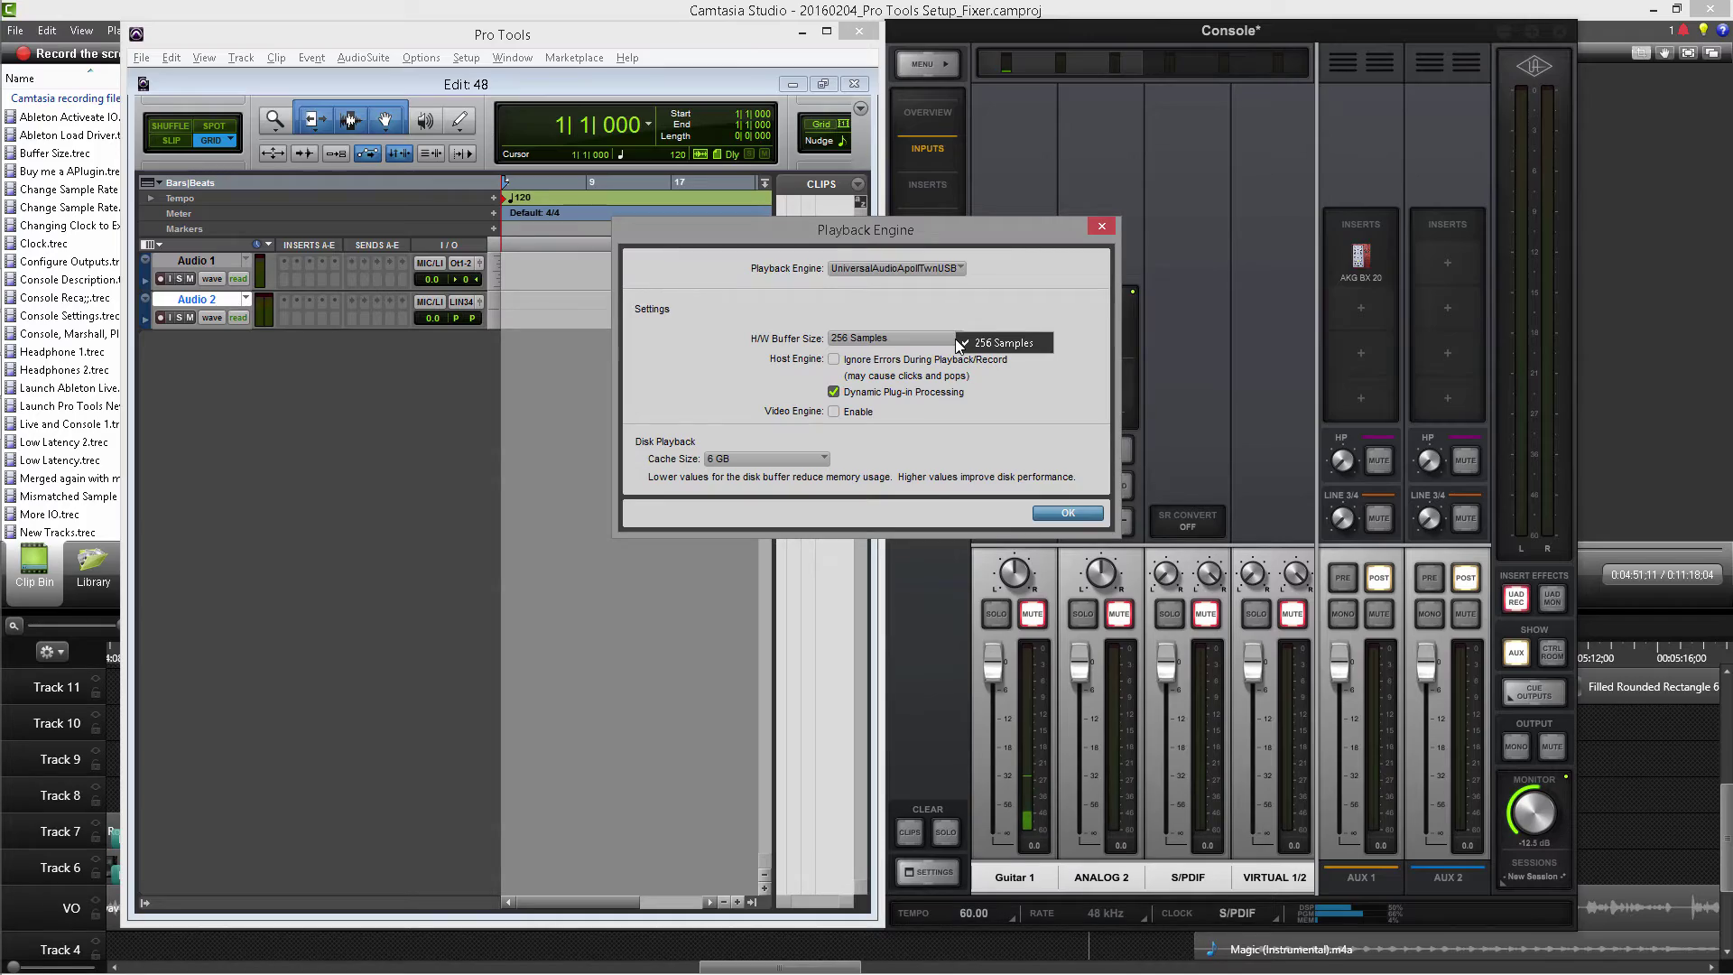
left_click(989, 342)
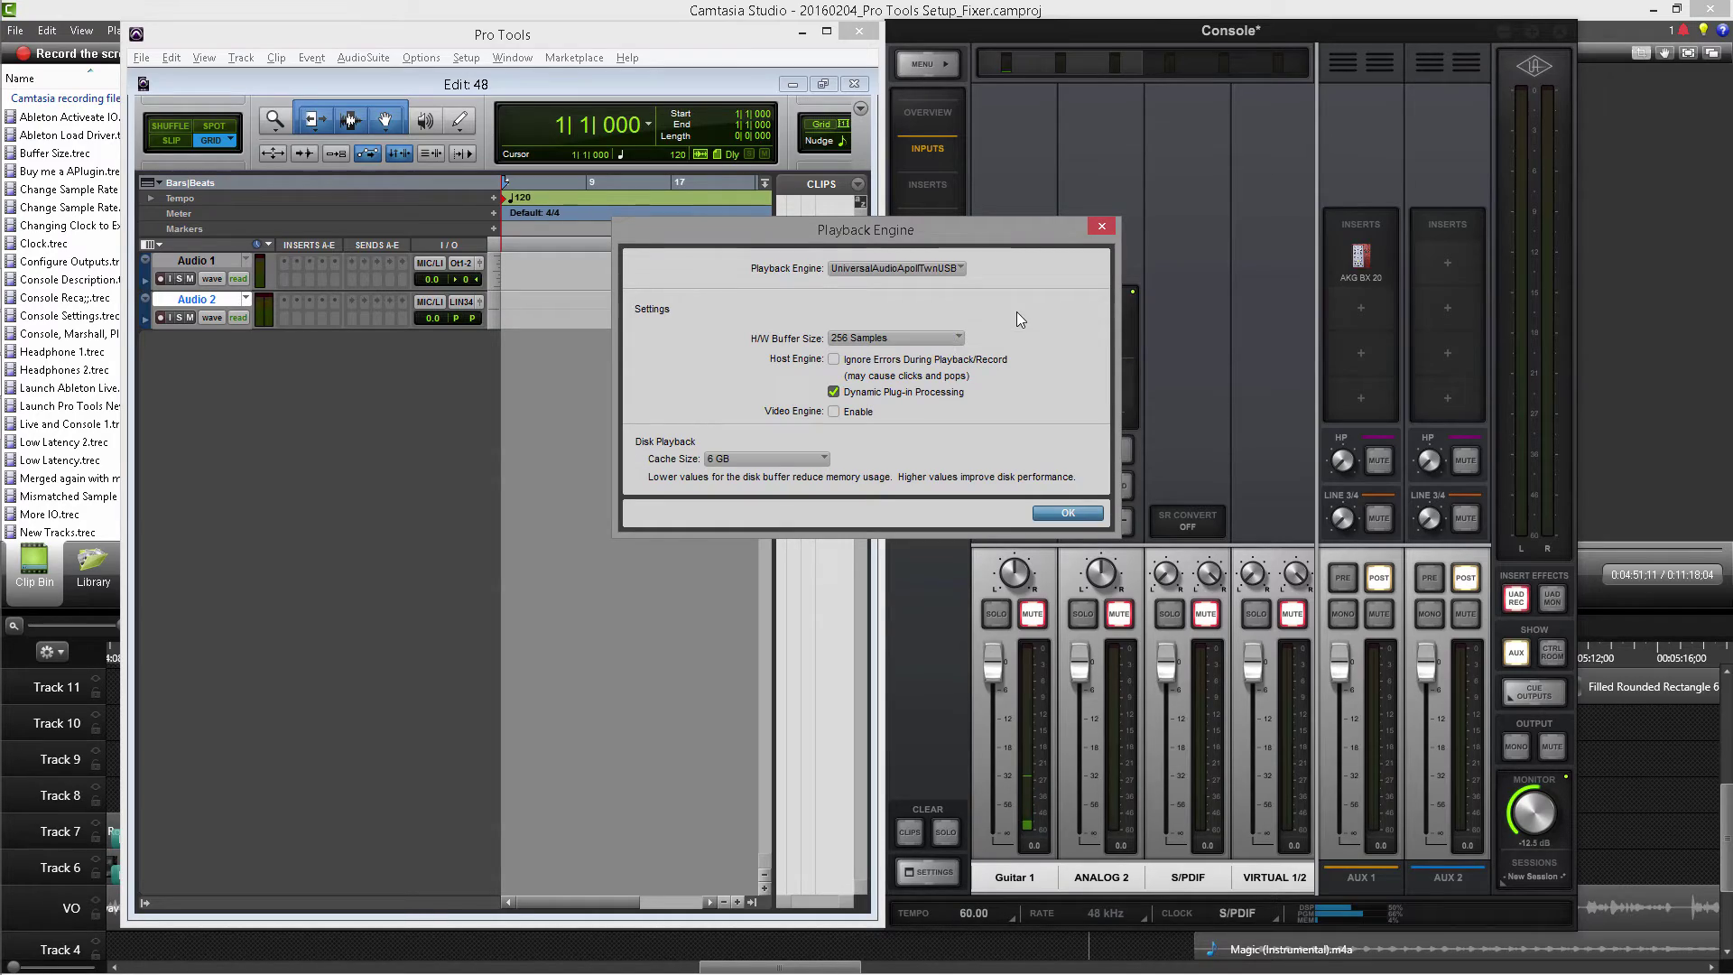
left_click(1068, 512)
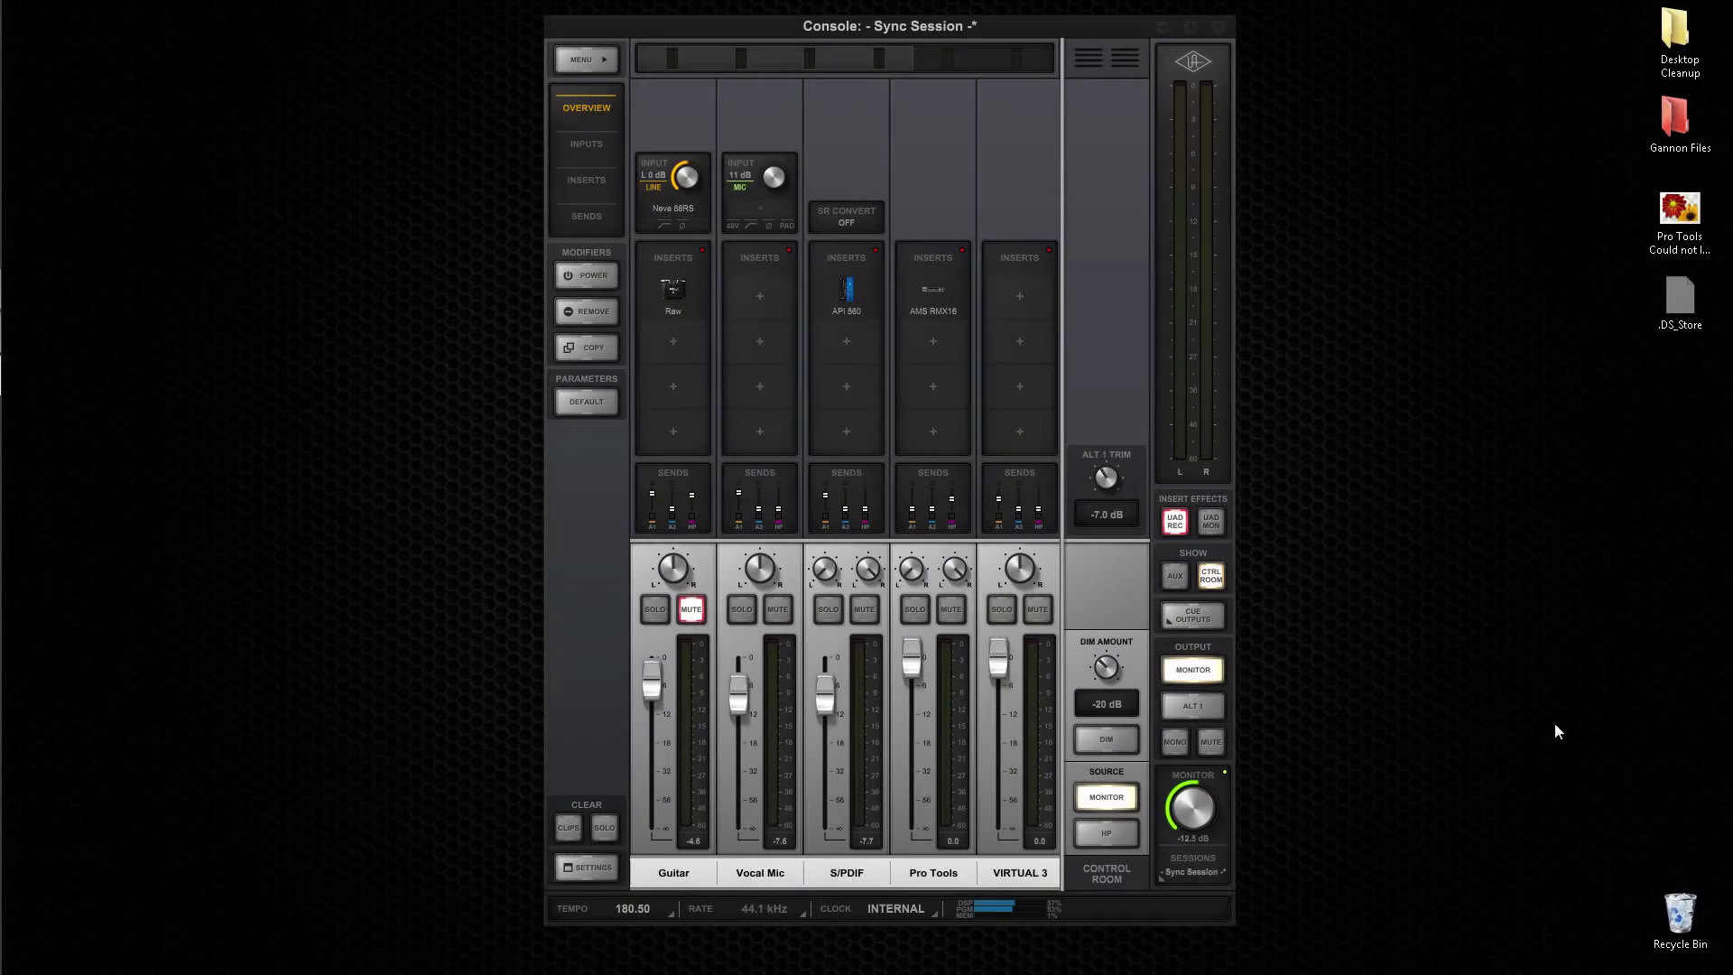
left_click(612, 874)
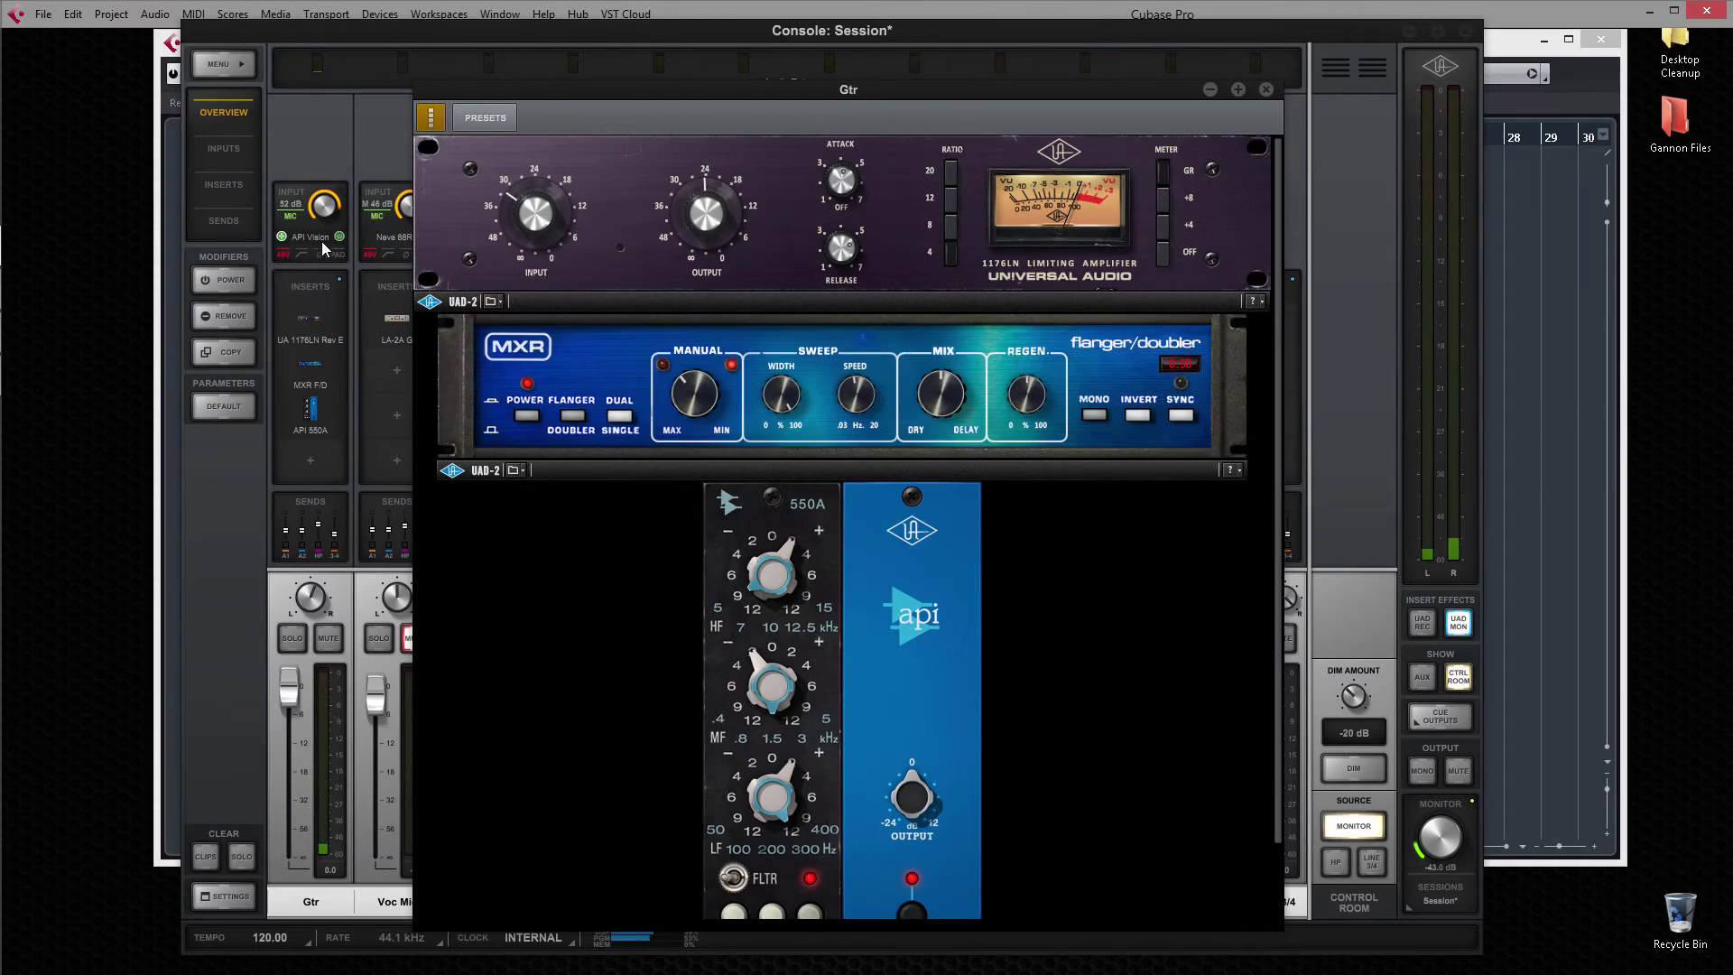
left_click(323, 248)
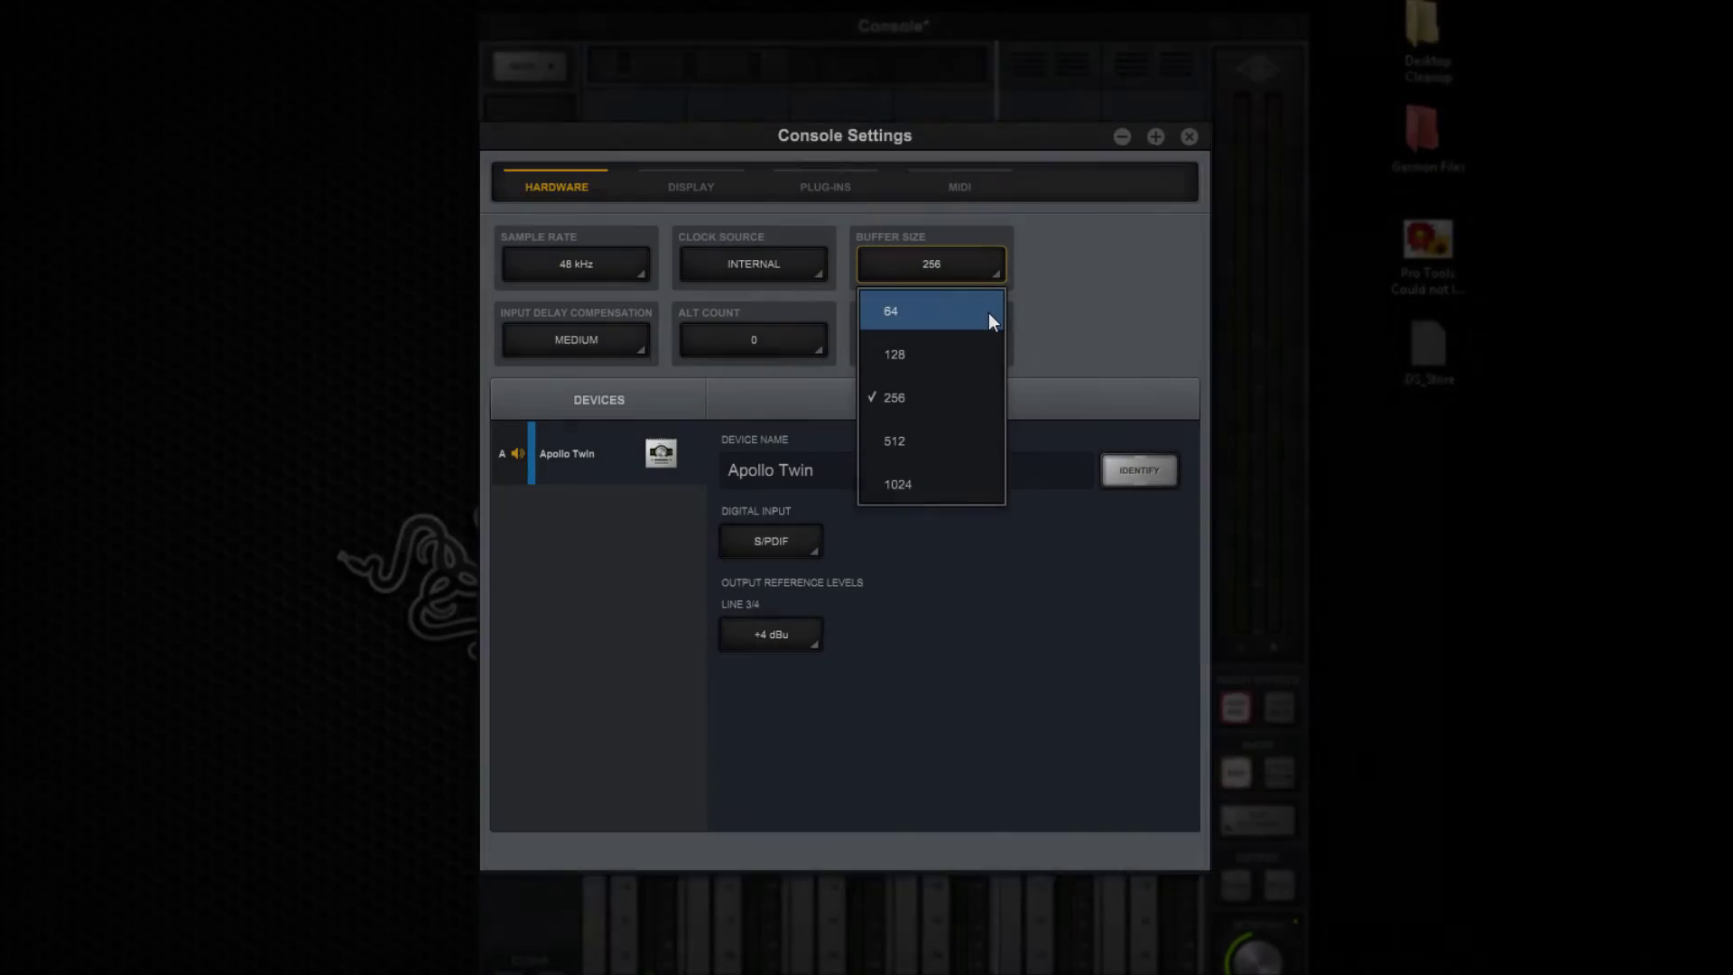
Try Apollo buffer sizes 64, 512 and 1024, finally settling on 128
left_click(988, 312)
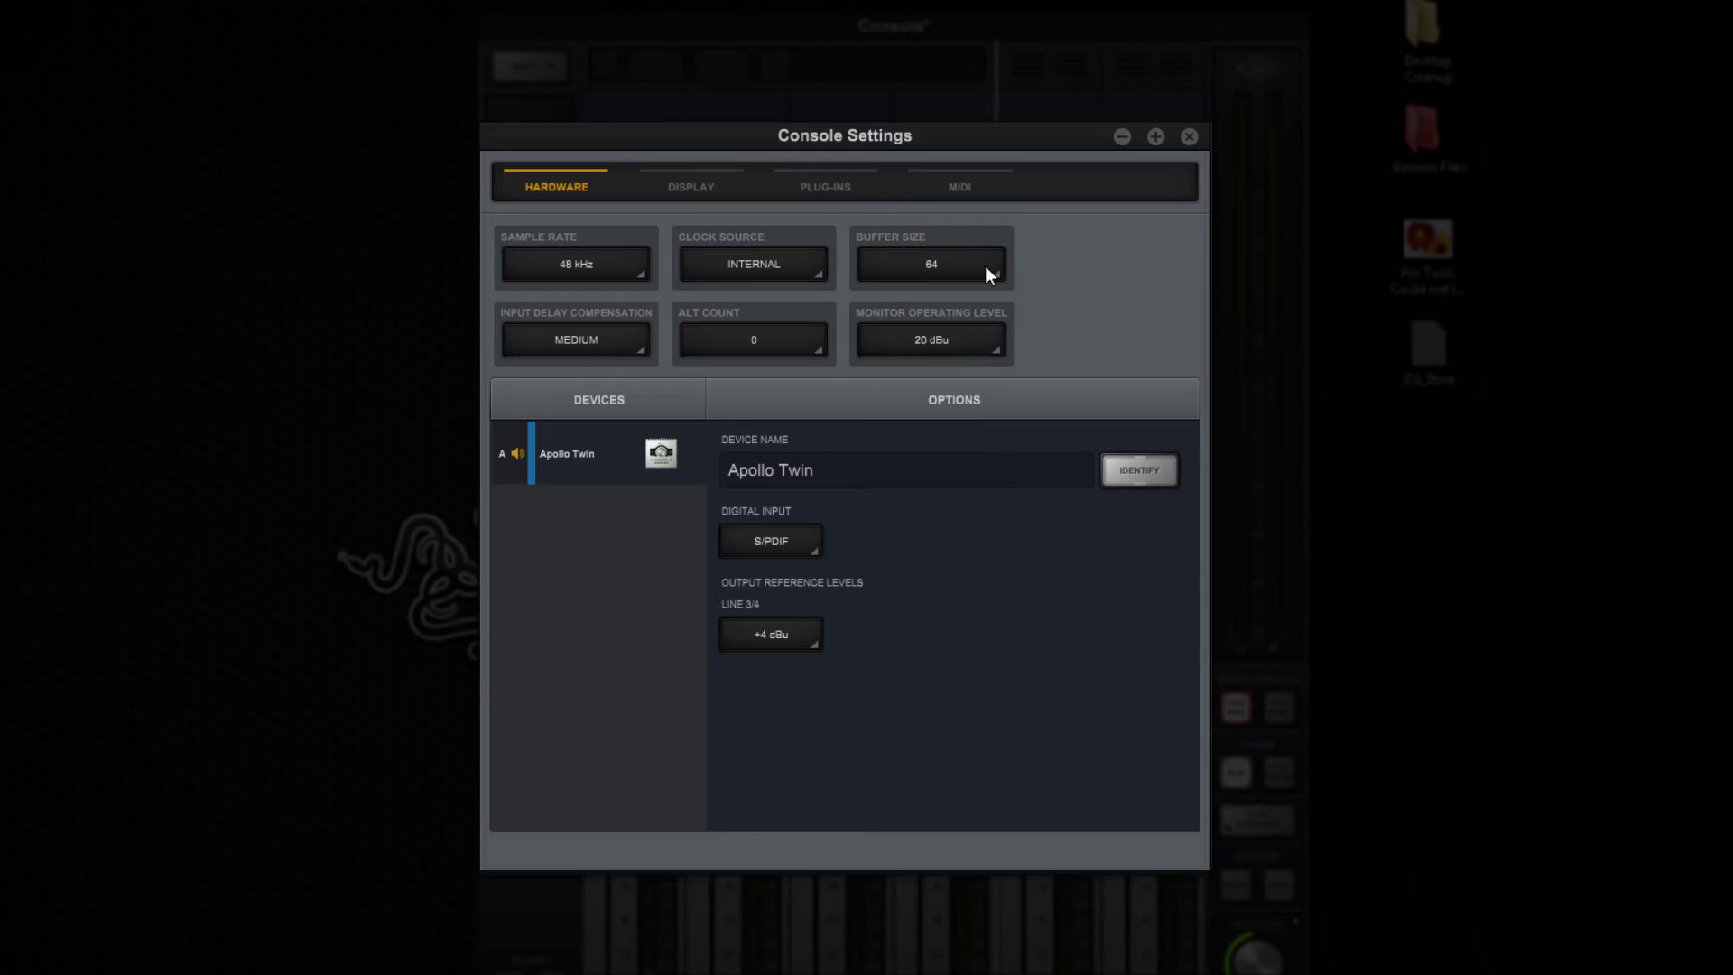
left_click(984, 265)
left_click(982, 356)
left_click(988, 271)
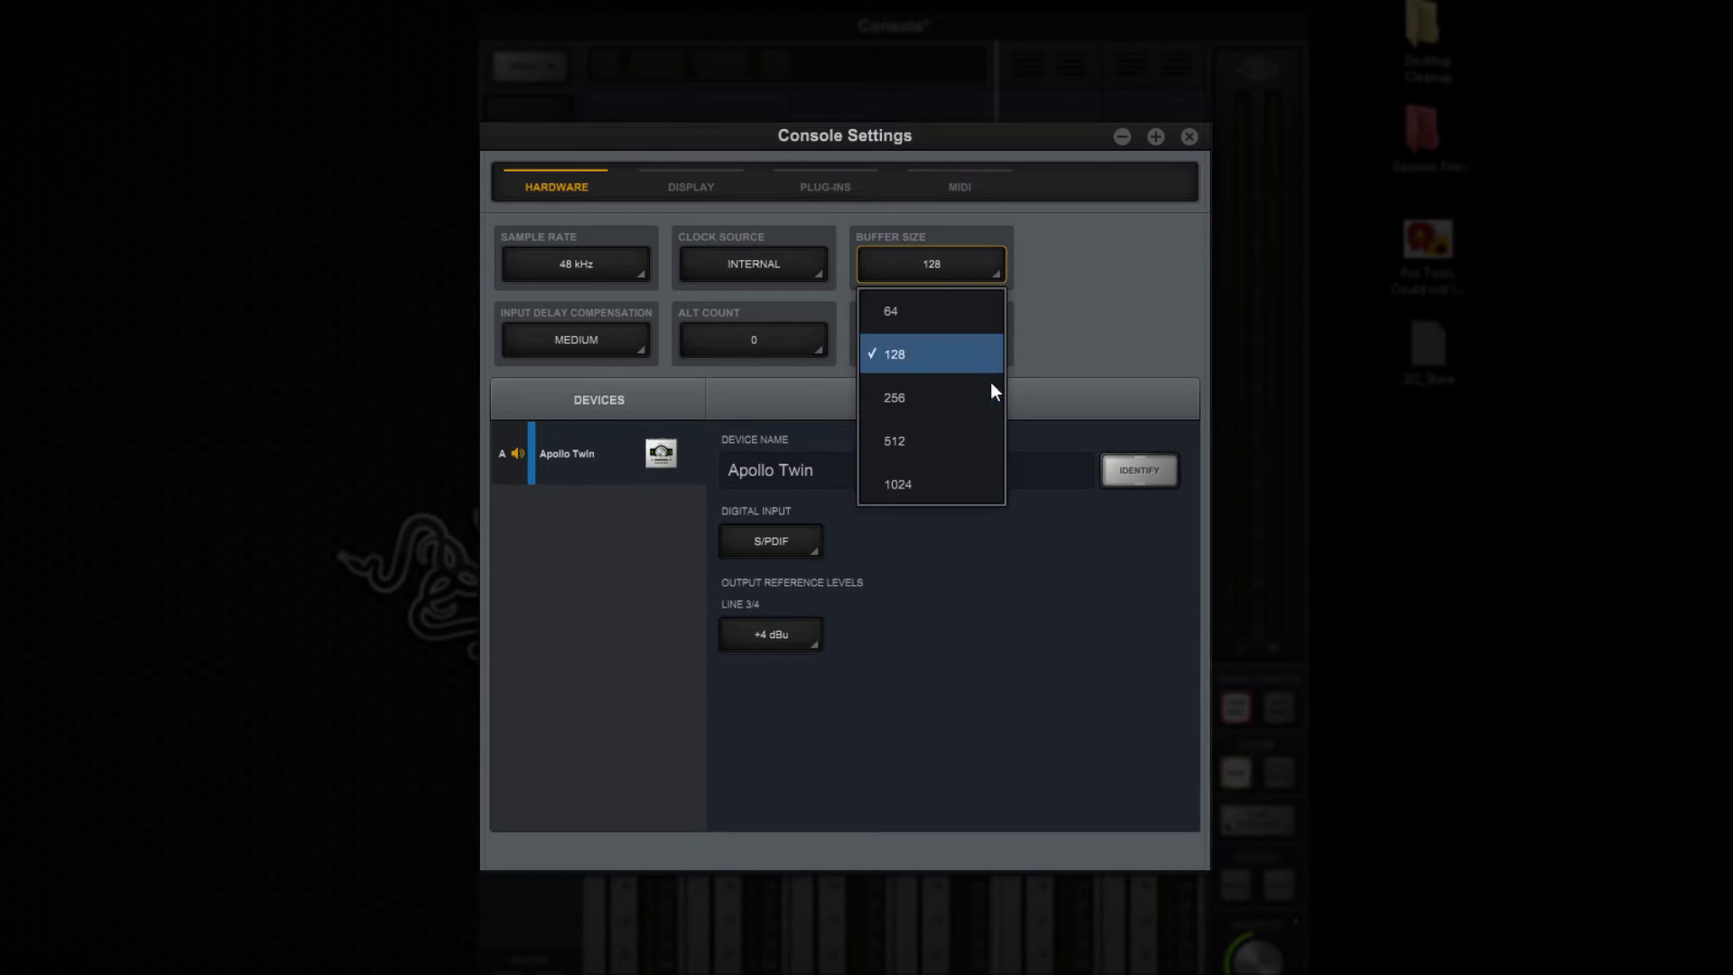
left_click(982, 440)
left_click(982, 269)
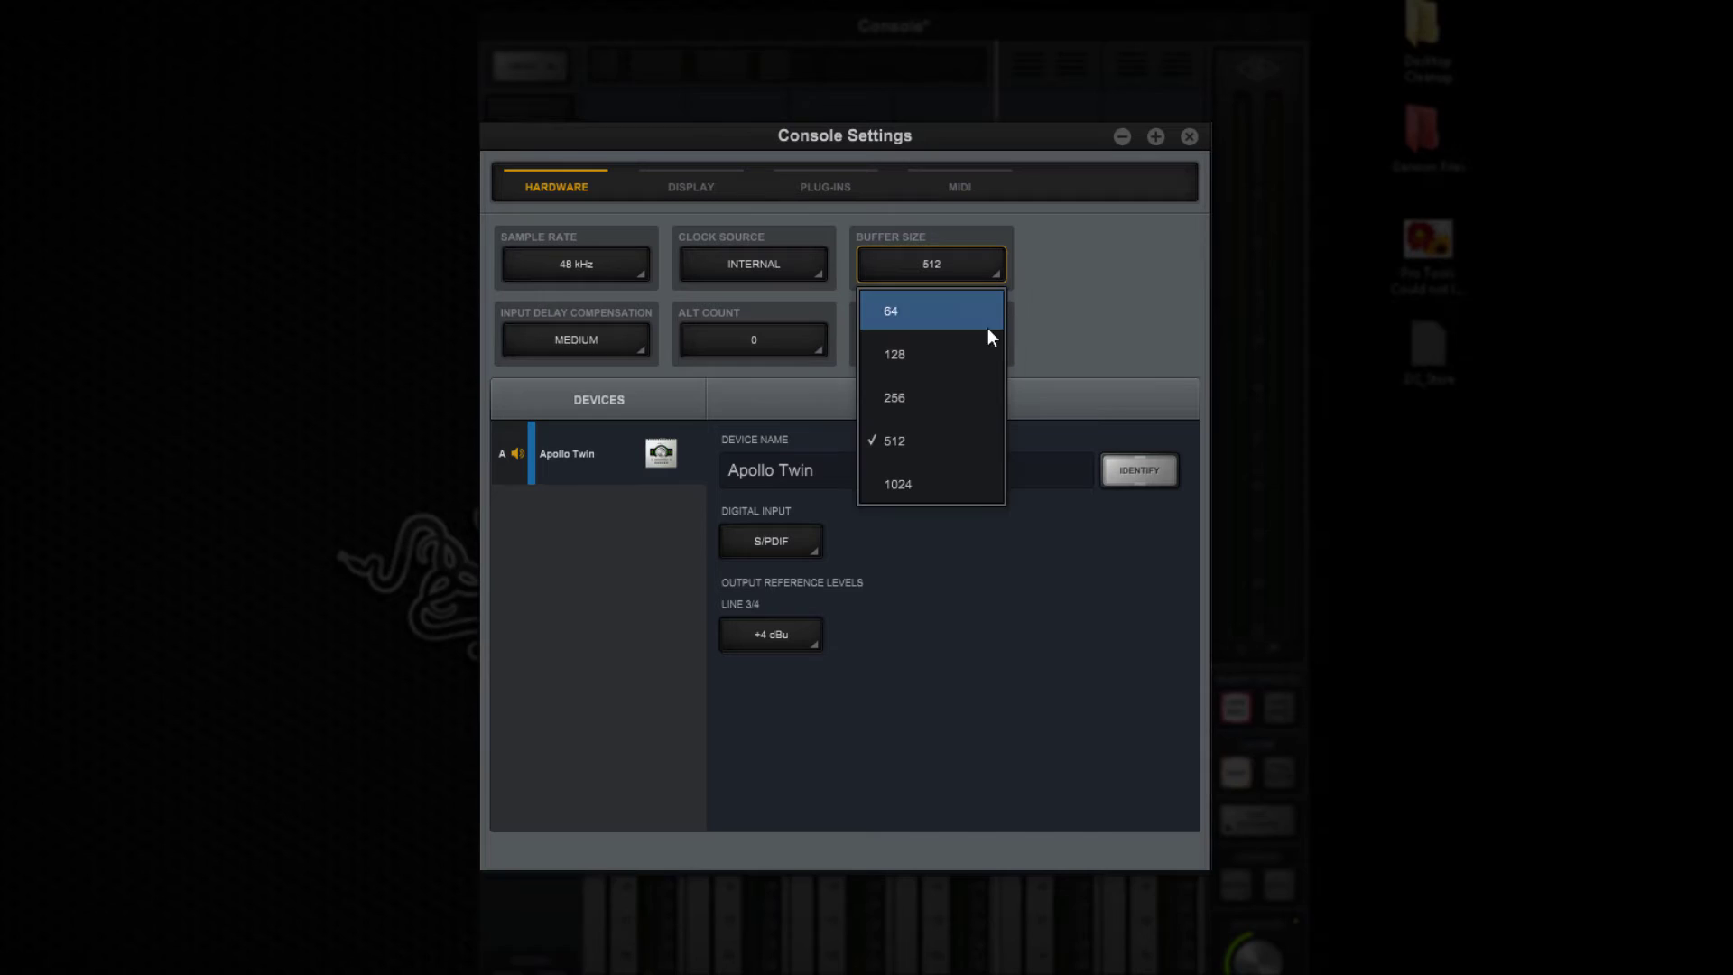
left_click(998, 487)
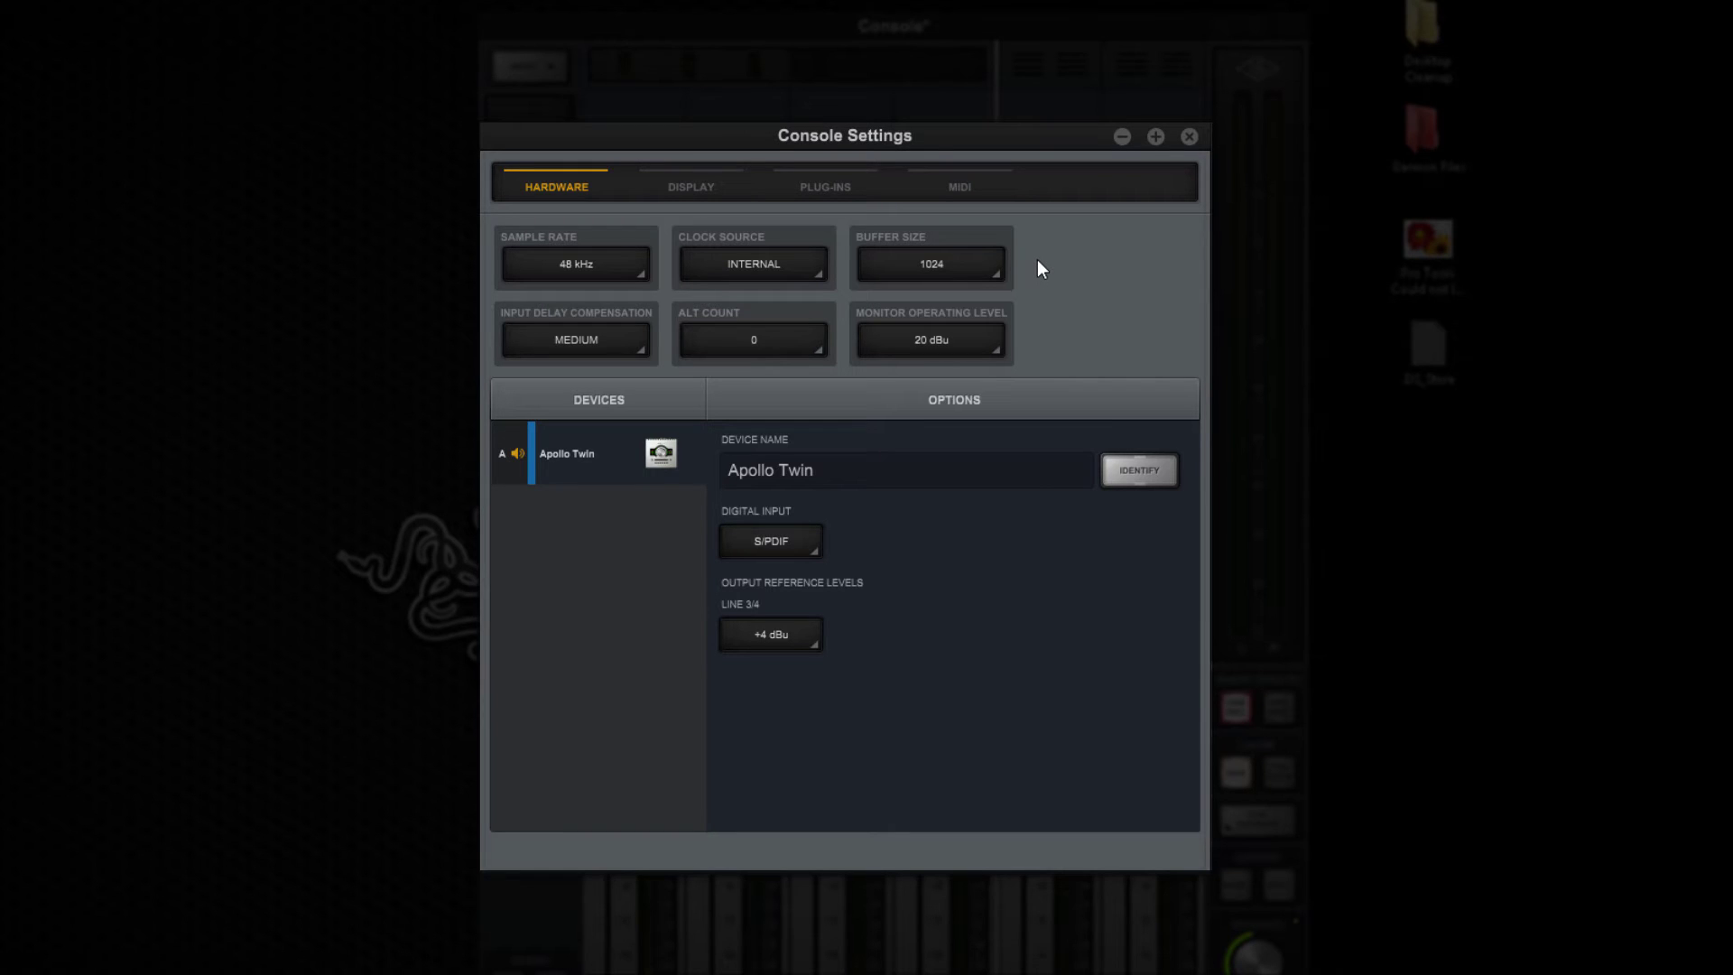
left_click(979, 263)
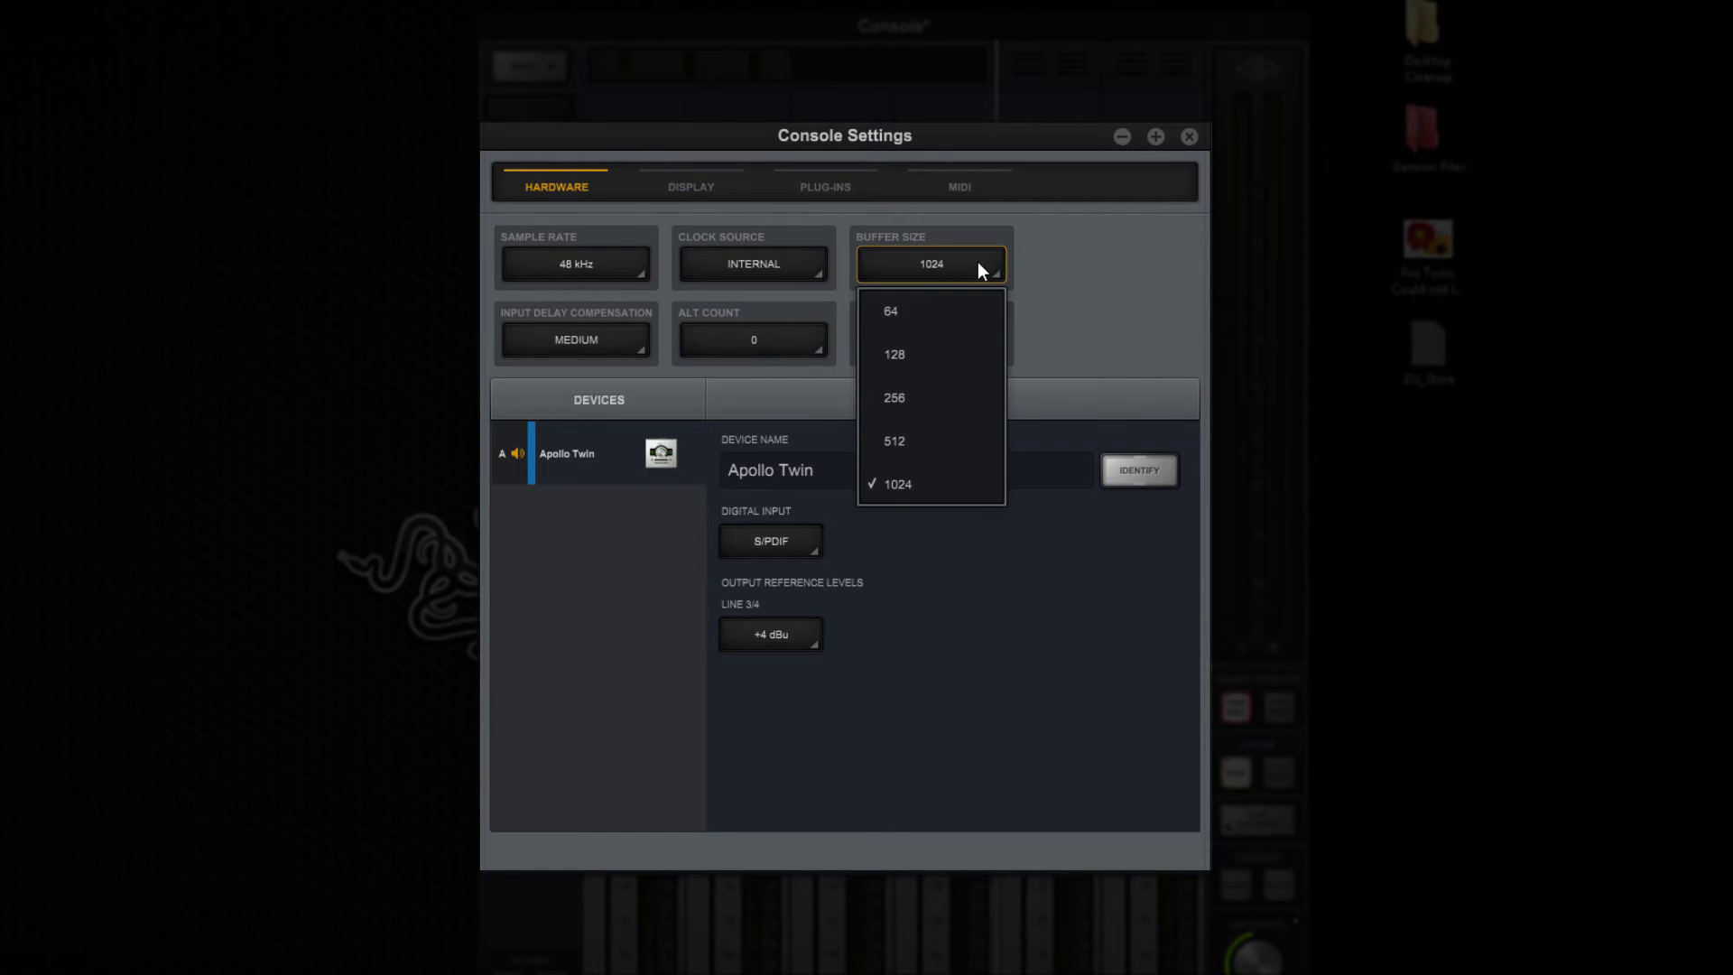
left_click(978, 354)
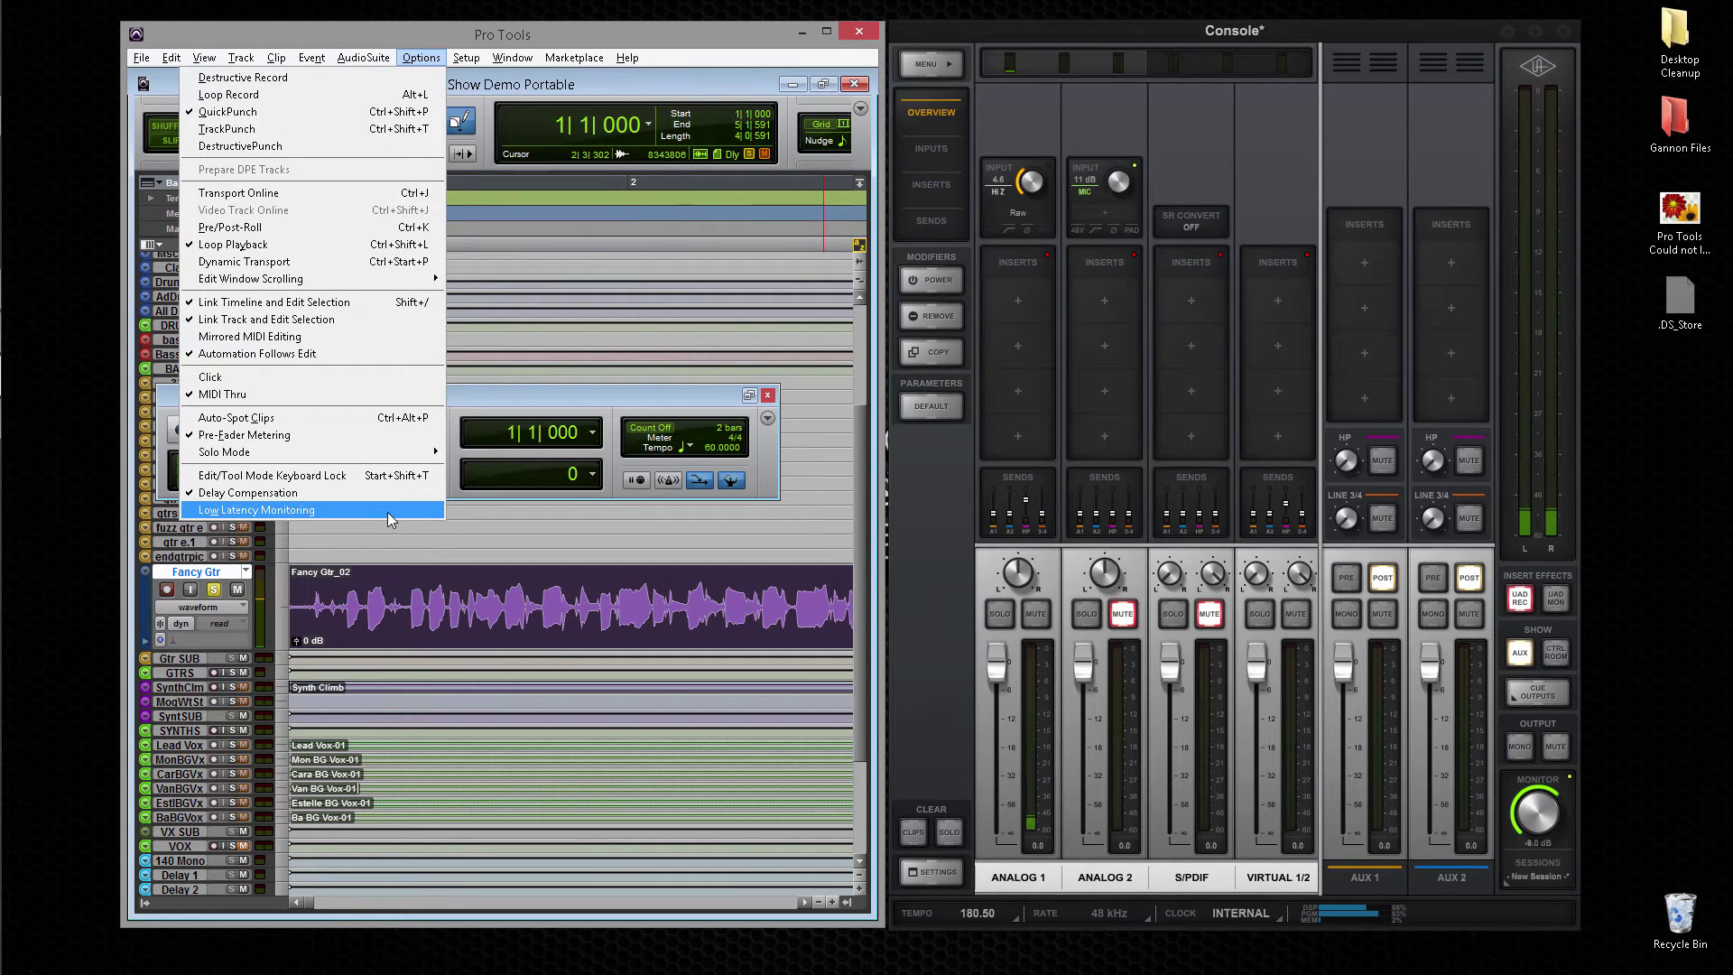
Enable Low Latency Monitoring, start playback, and record on the Fancy Gtr track
left_click(387, 512)
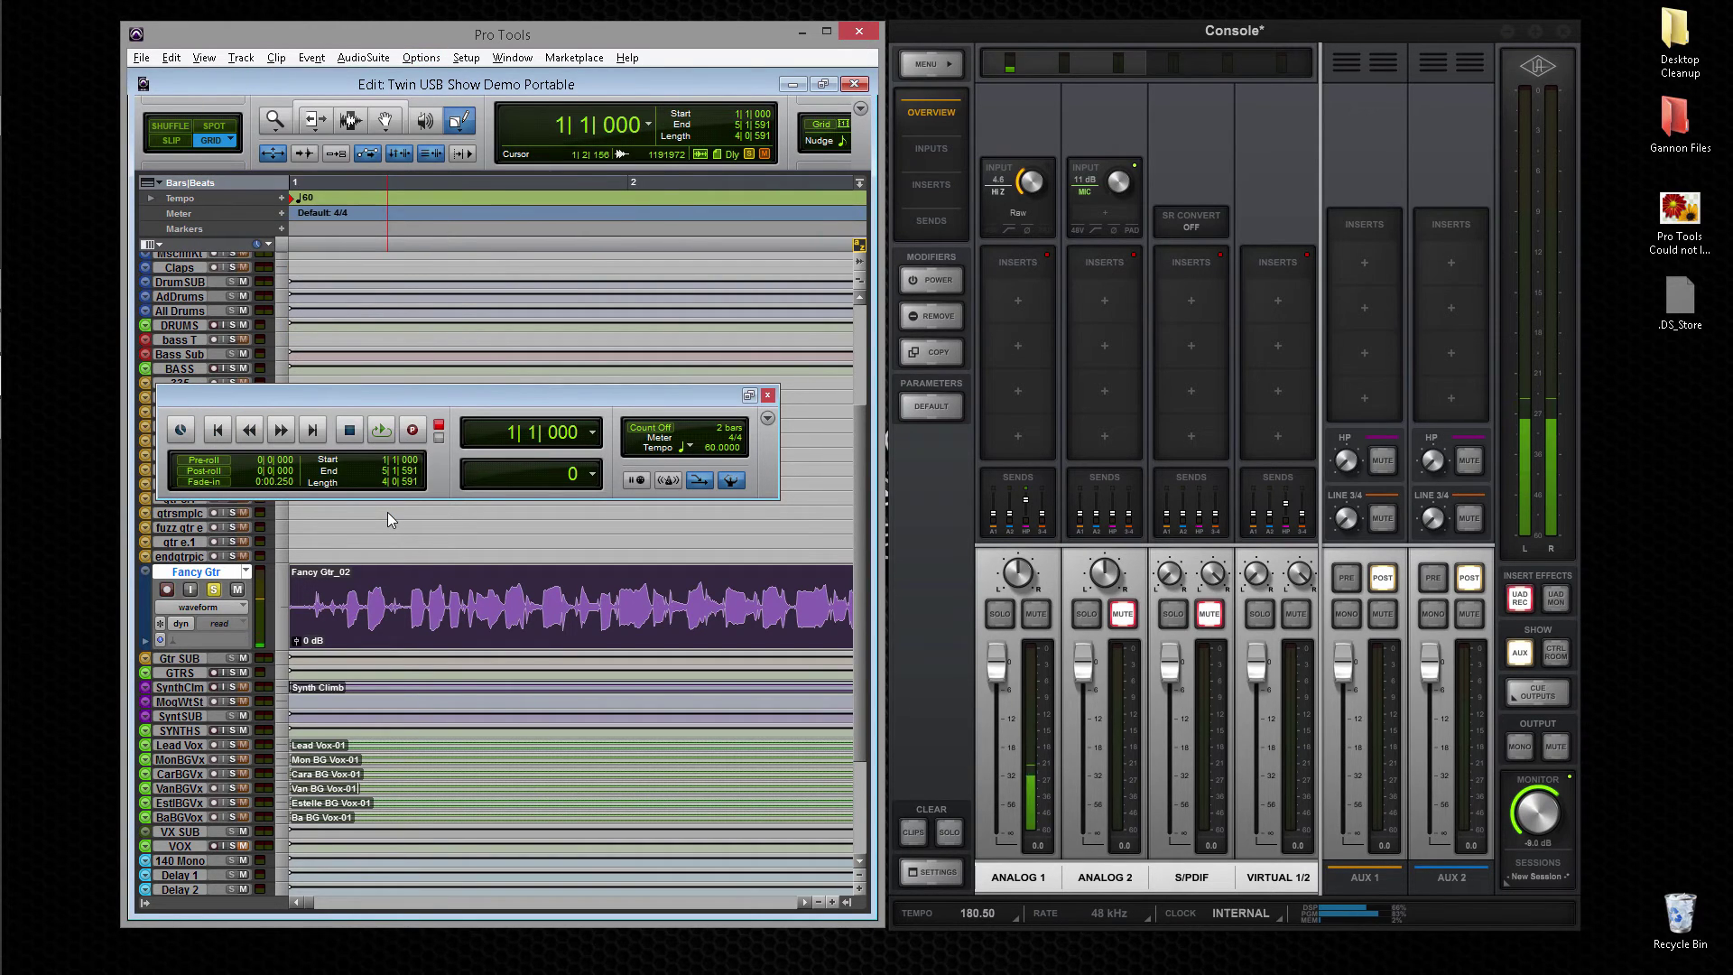
key("space")
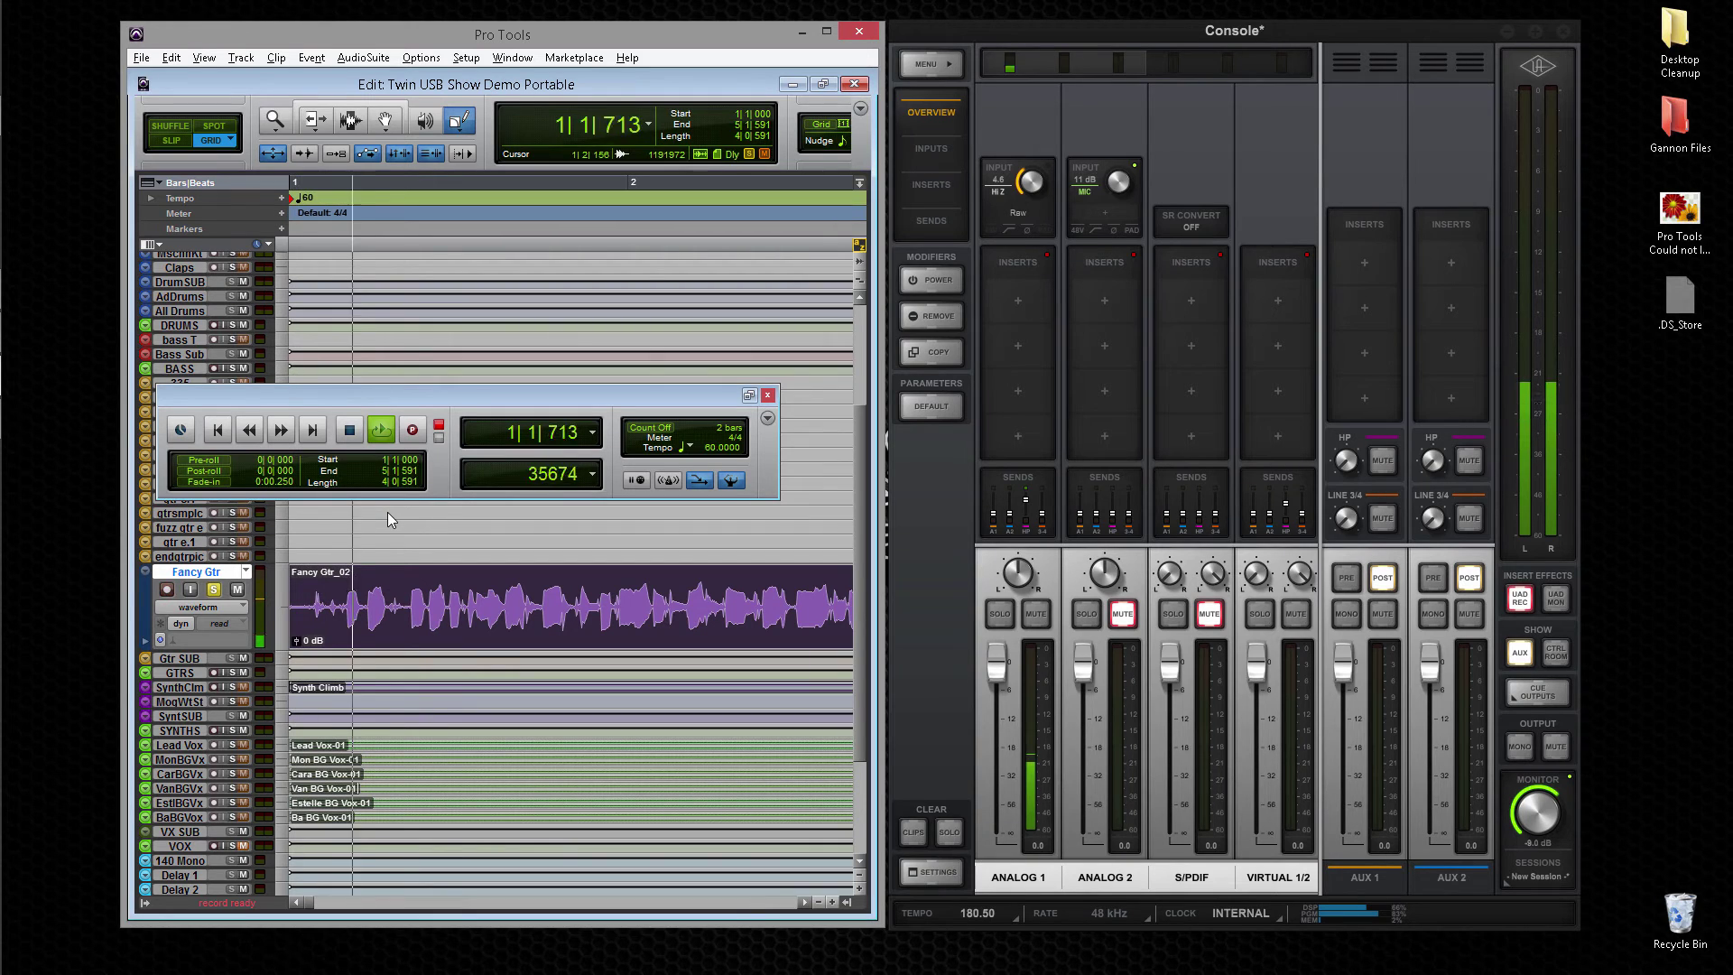
left_click(413, 429)
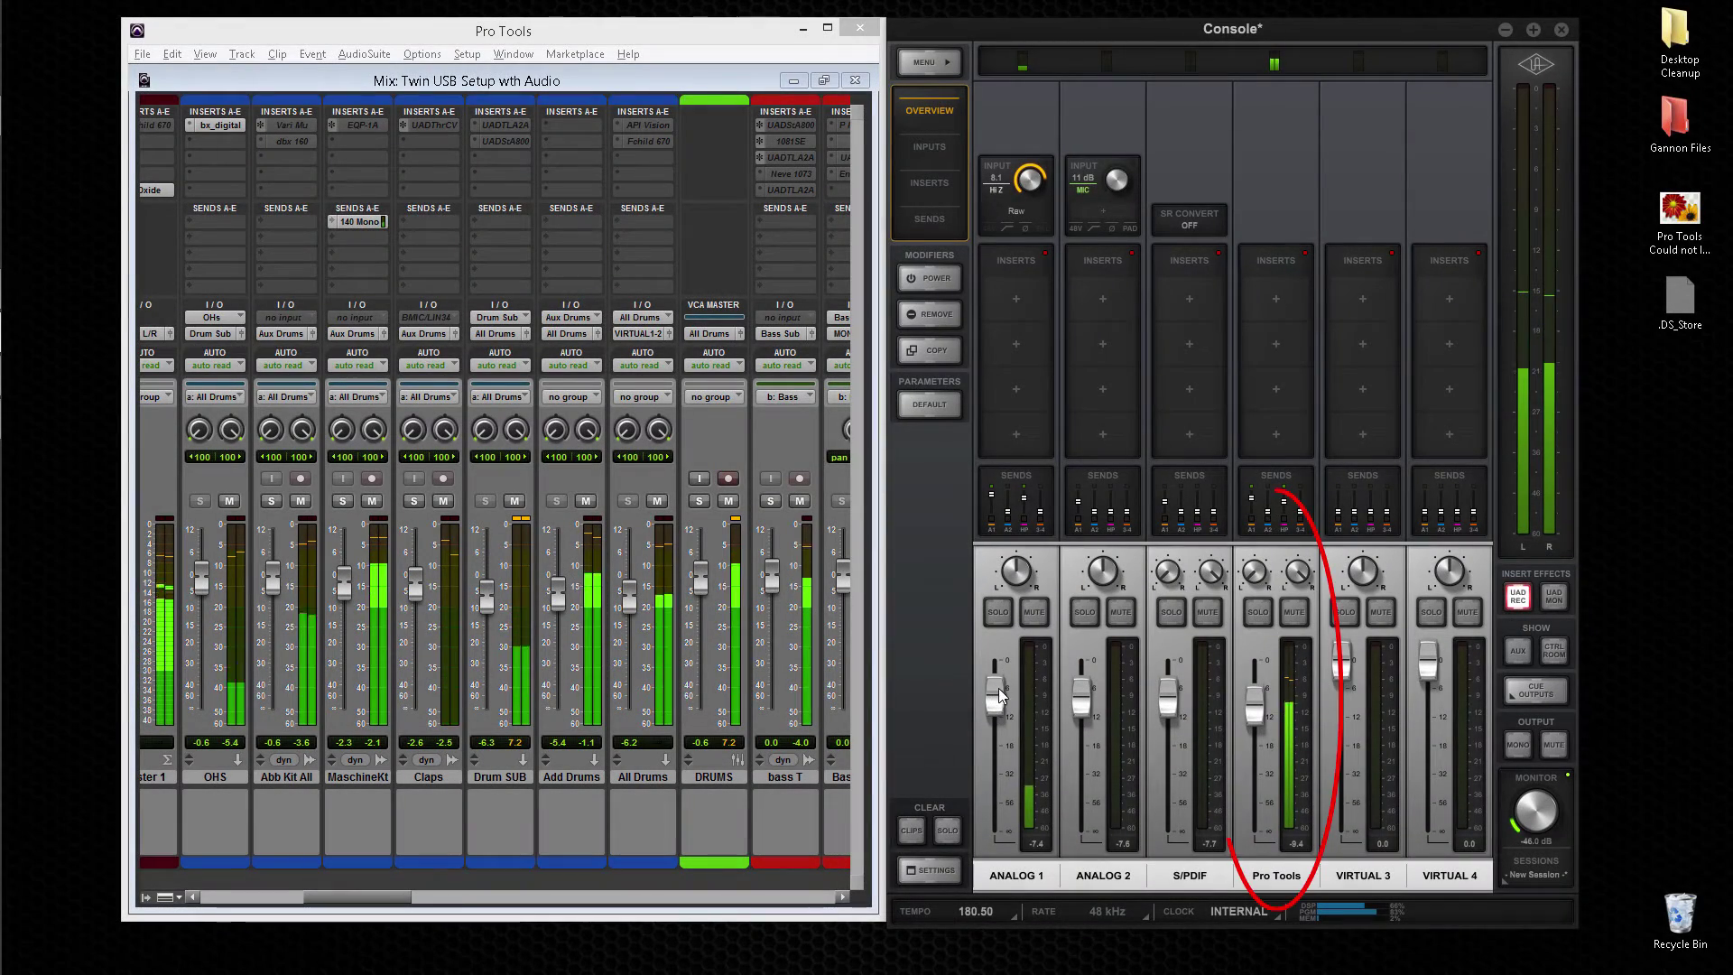
Rebalance Console faders, bringing the Pro Tools channel to about -10.7 dB and nudging ANALOG 1 up
left_click_drag(1256, 707, 1255, 682)
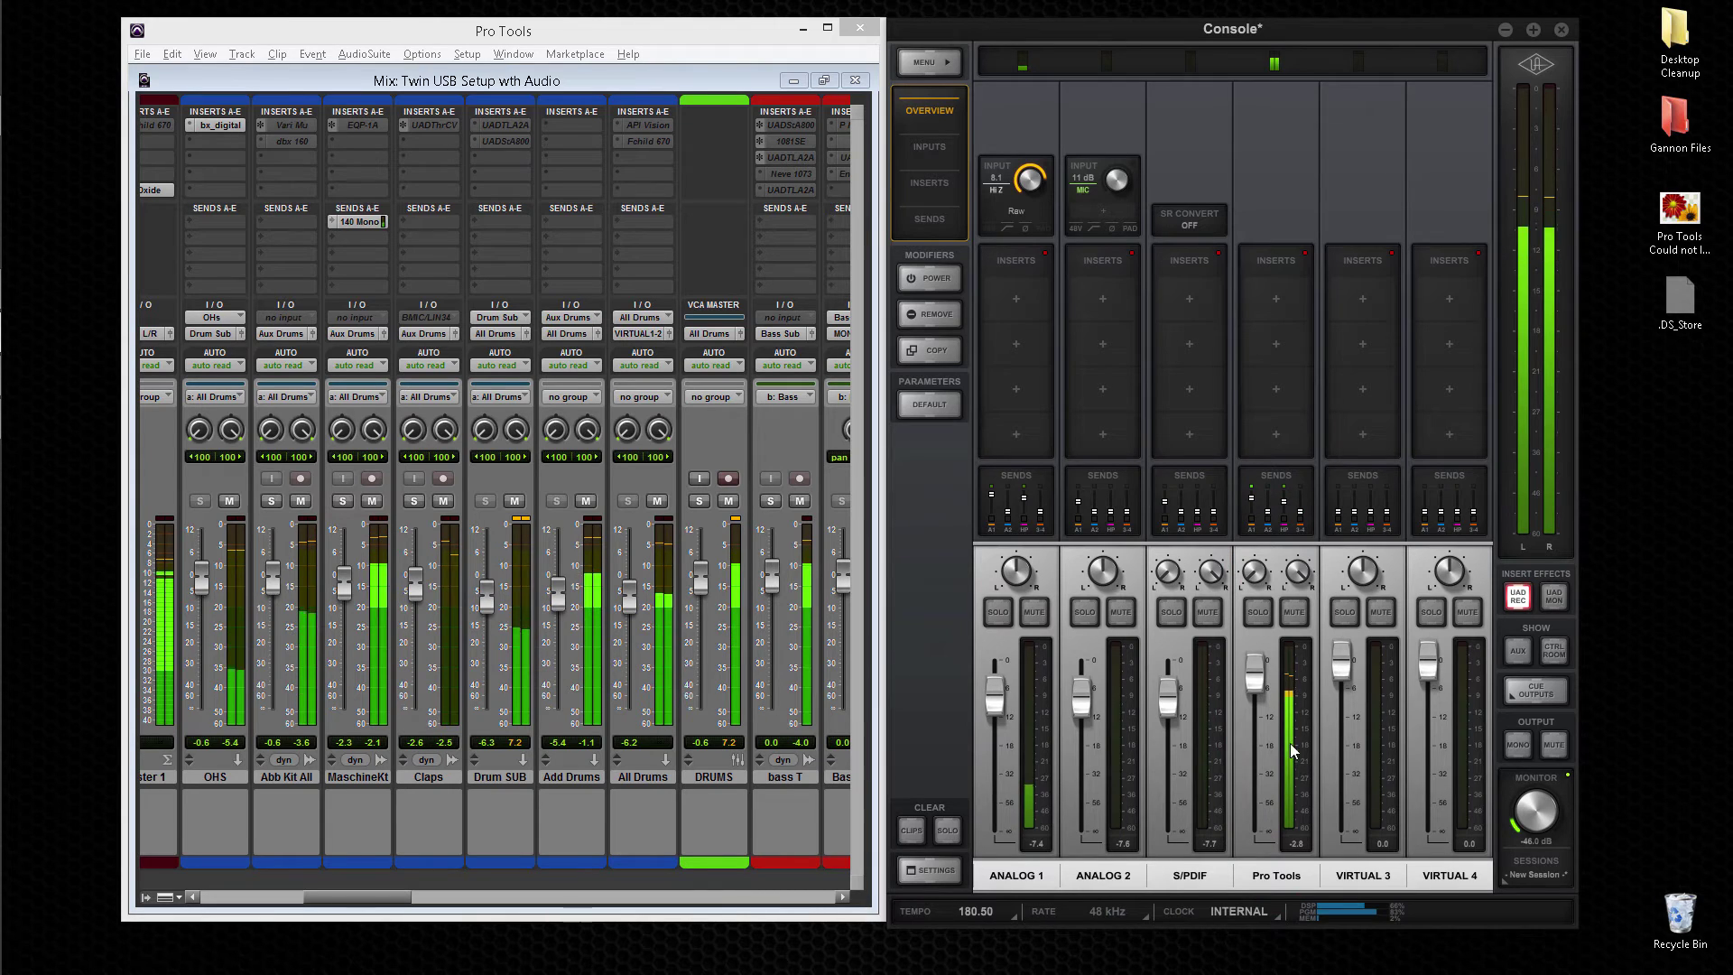
left_click_drag(1253, 684, 1254, 728)
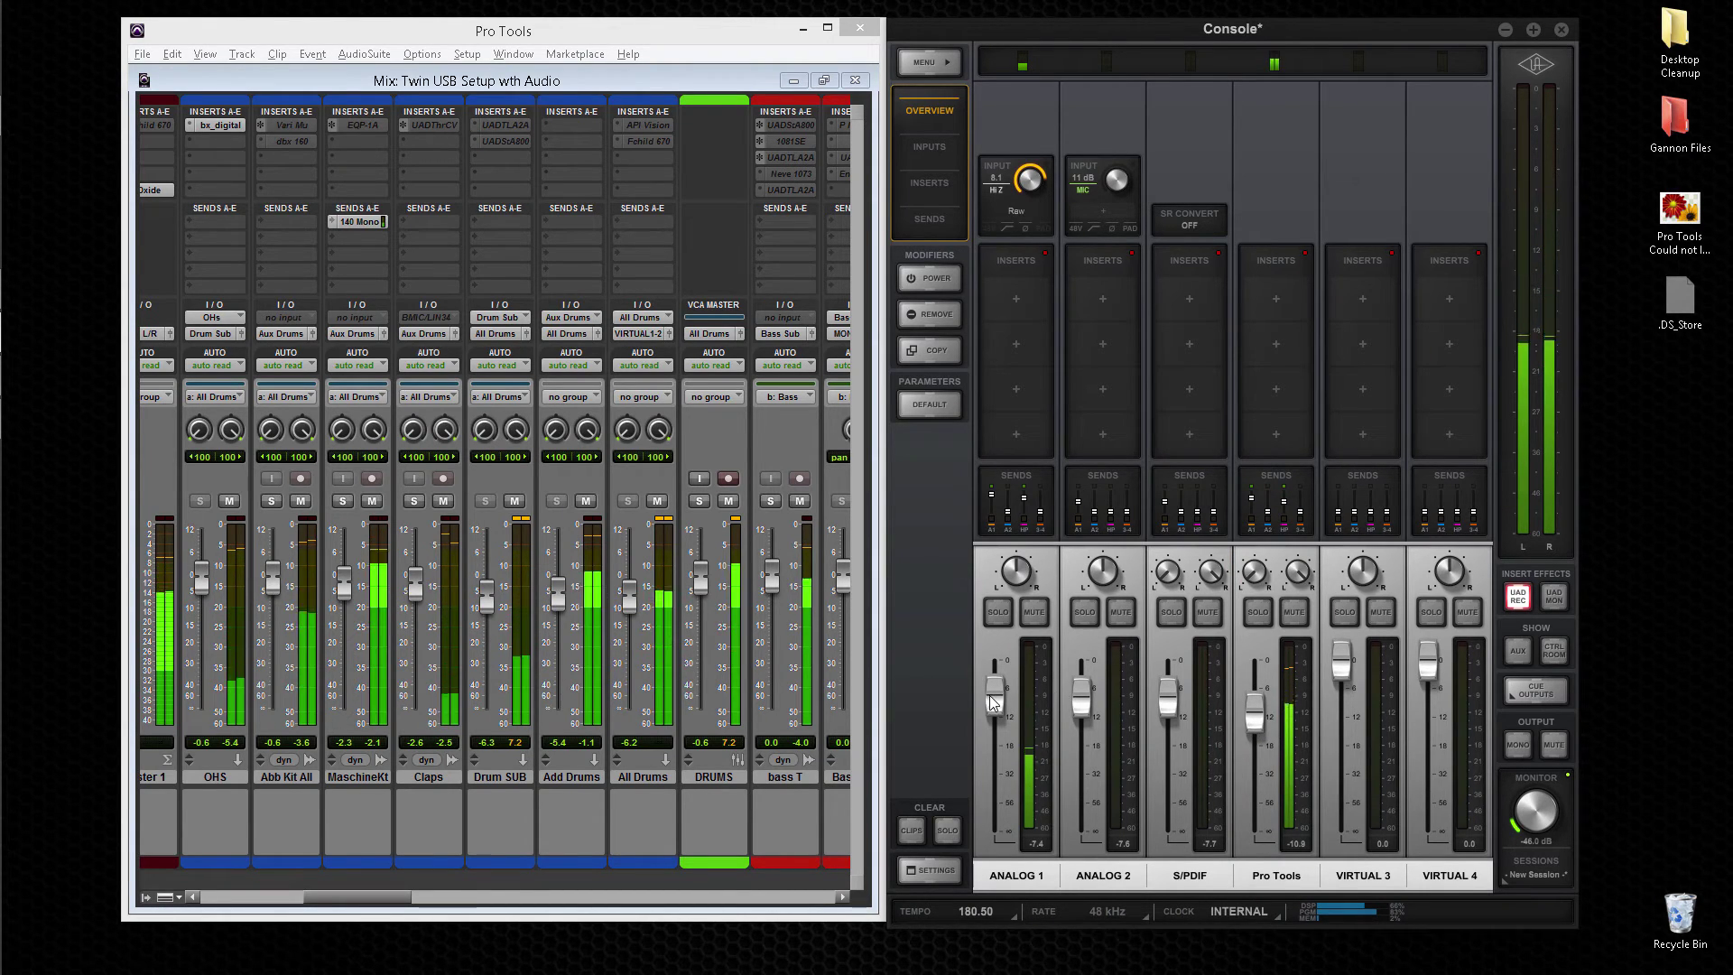
left_click_drag(1000, 716, 1004, 706)
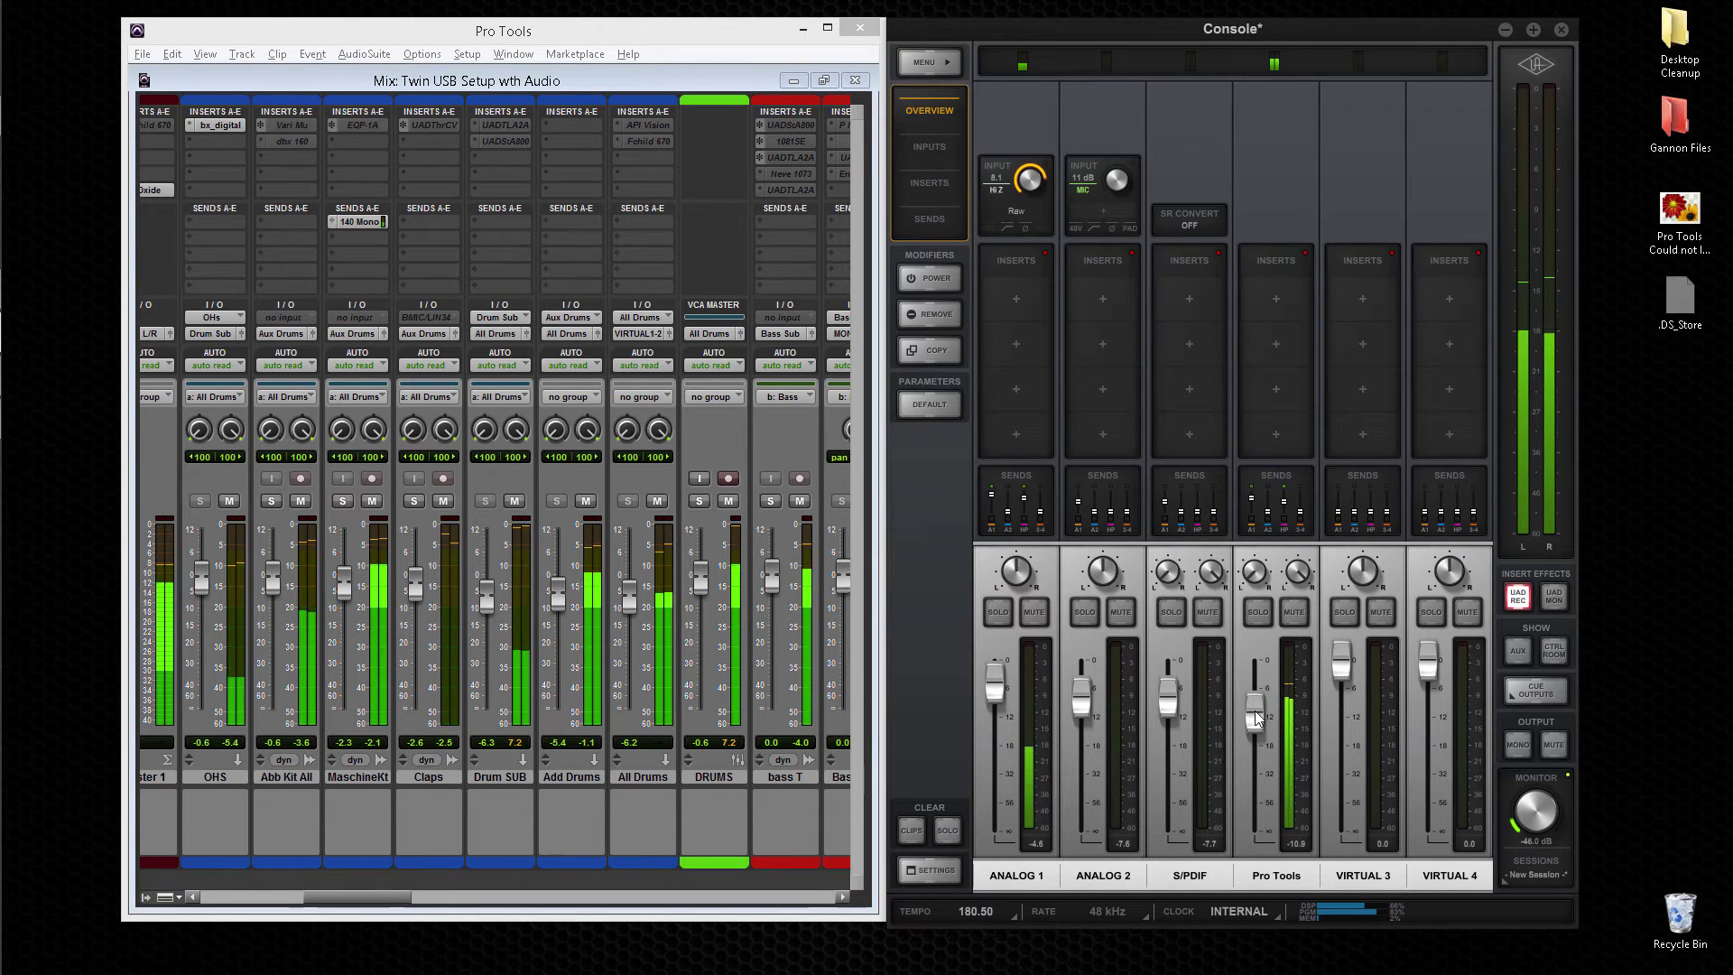
left_click_drag(1255, 716, 1260, 722)
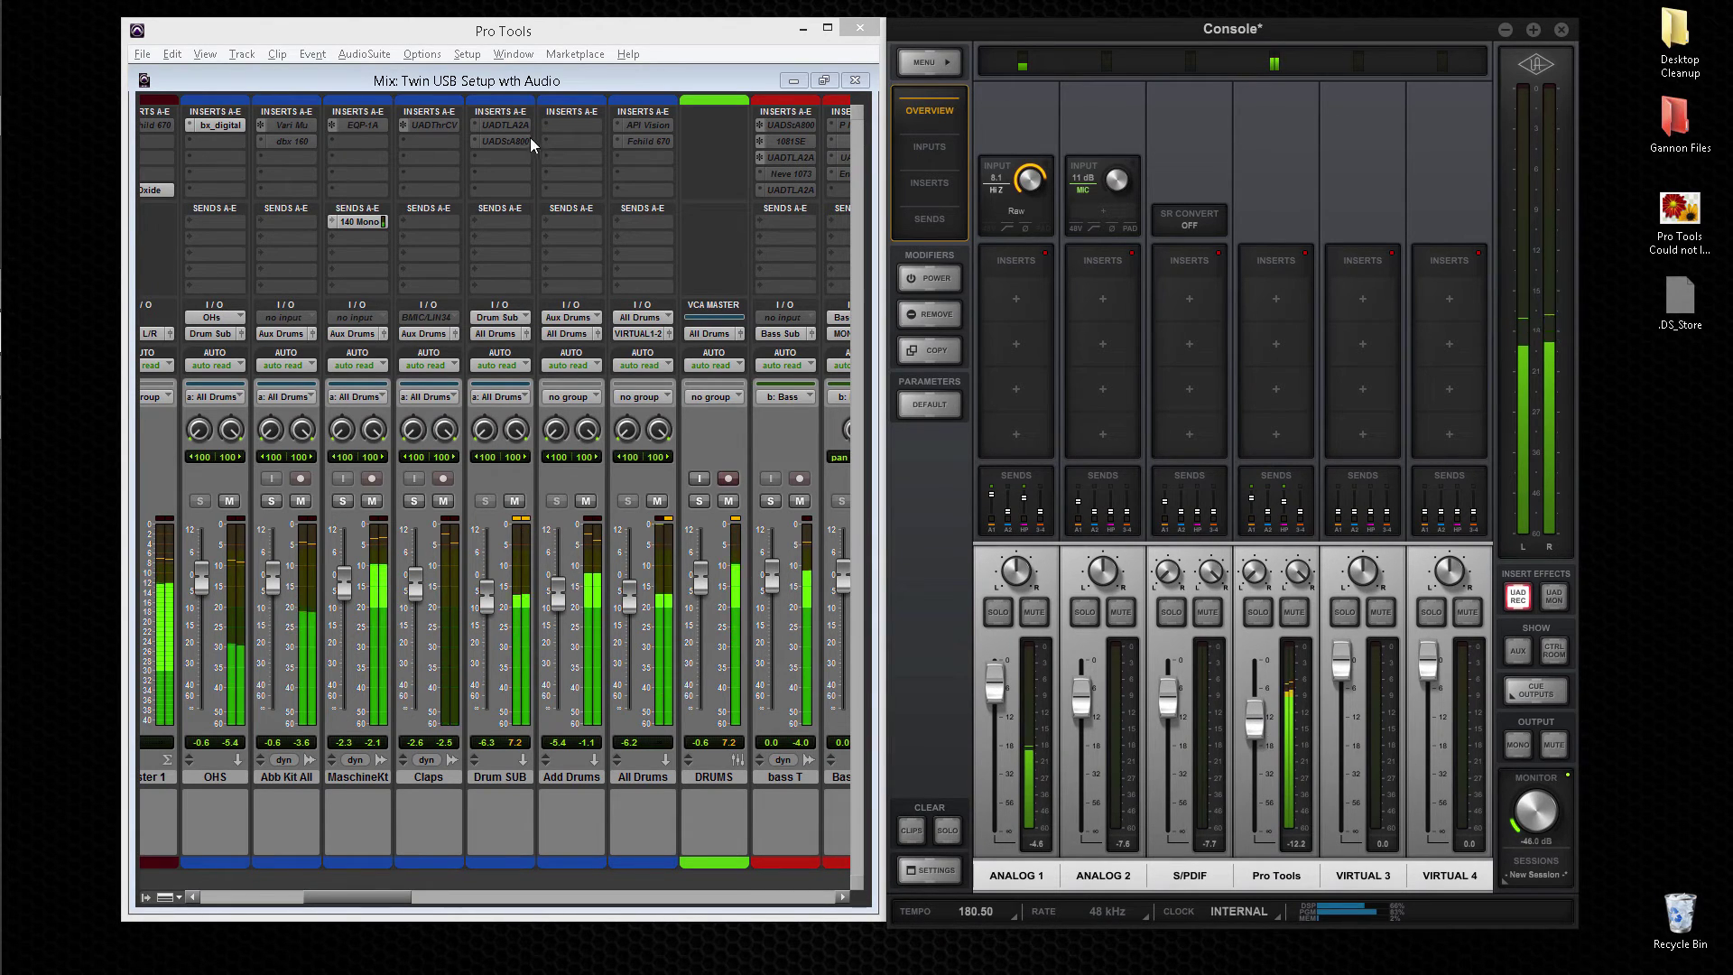
Show the MON L/R output mapping choices in the Bus list of Pro Tools I/O Setup
left_click(650, 31)
left_click(467, 54)
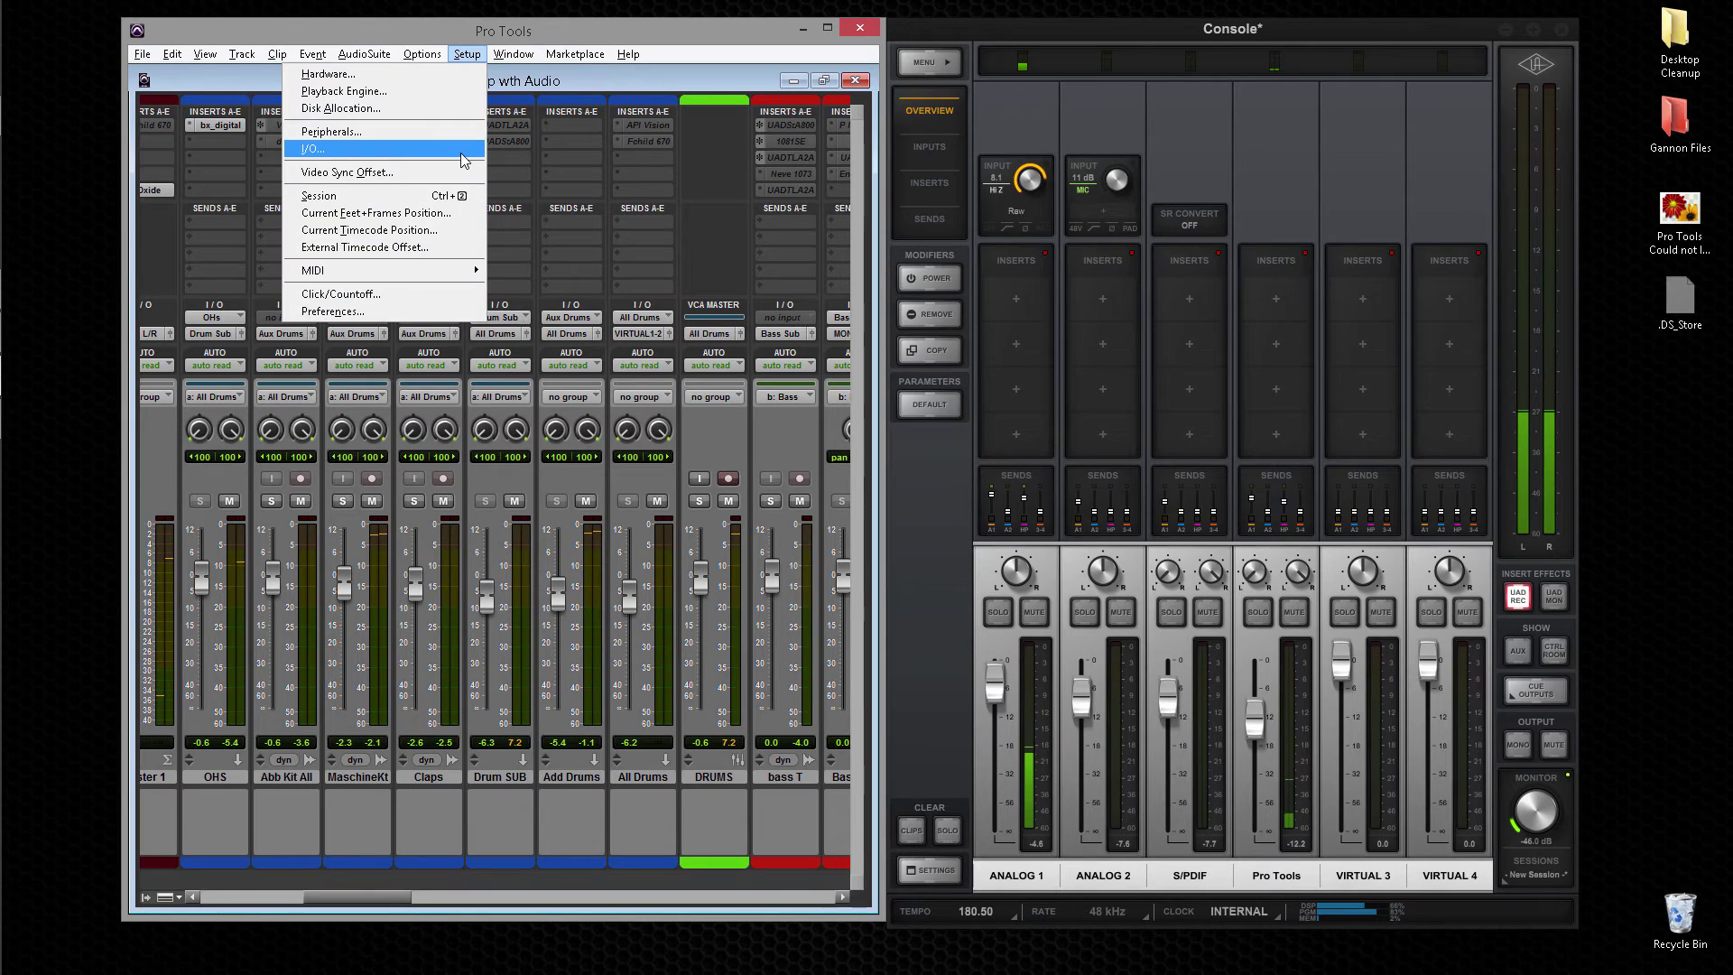
left_click(464, 150)
left_click(638, 151)
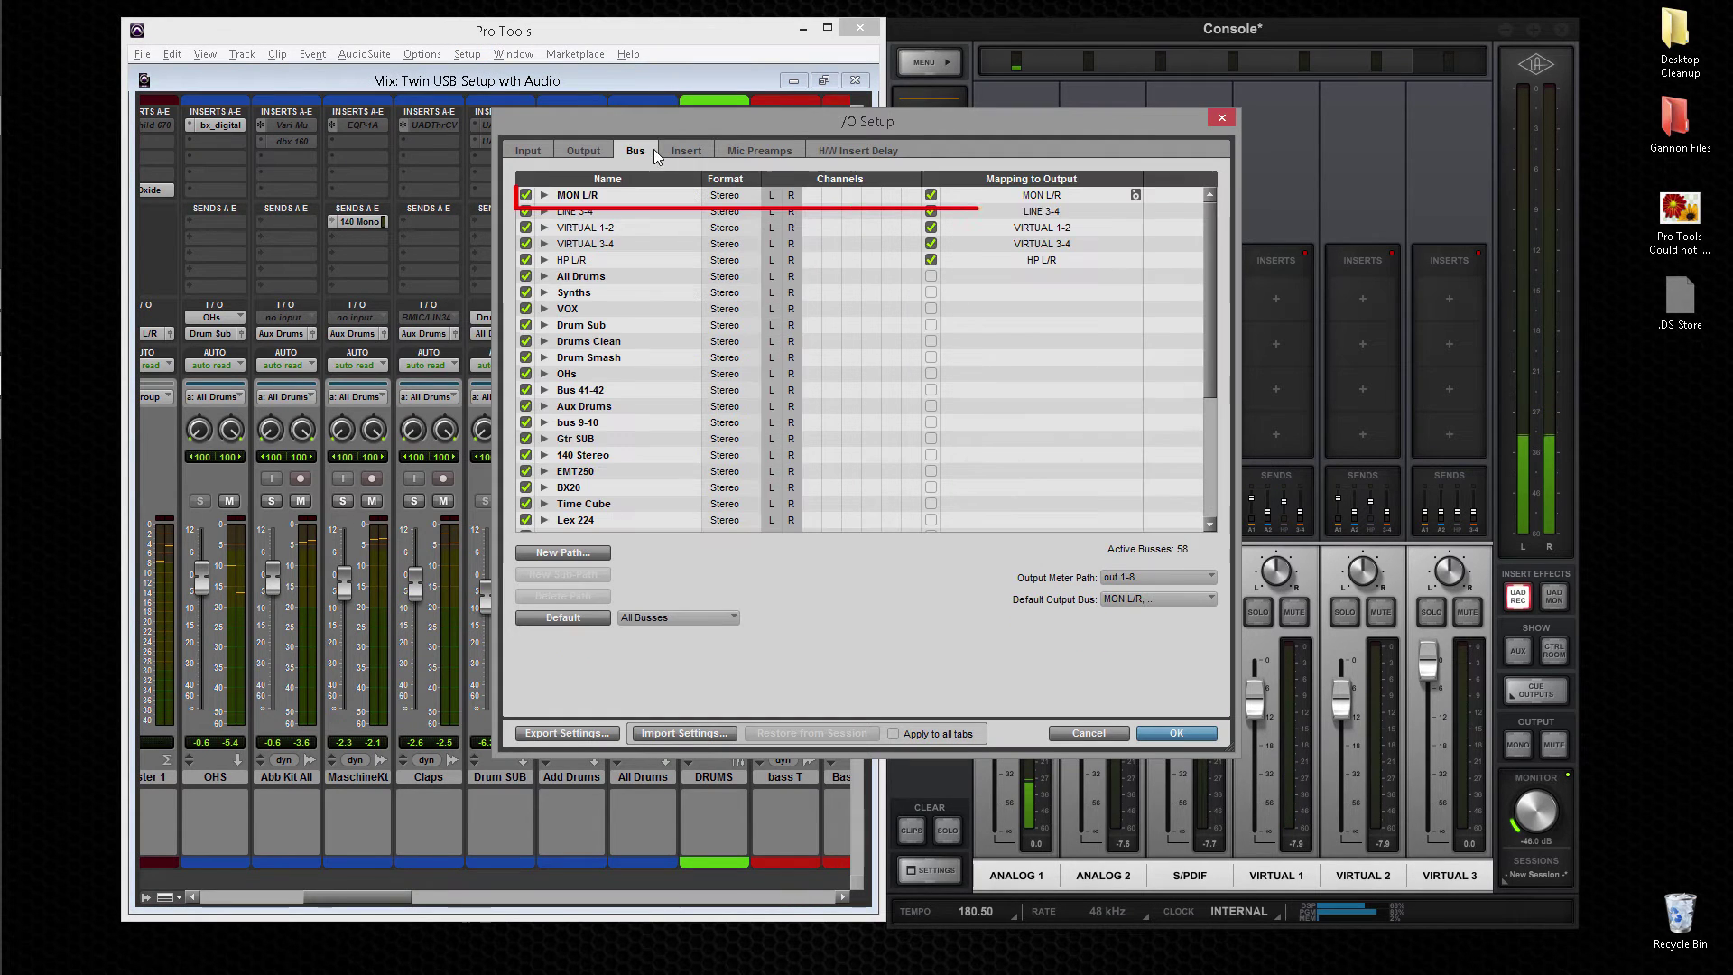
left_click(988, 196)
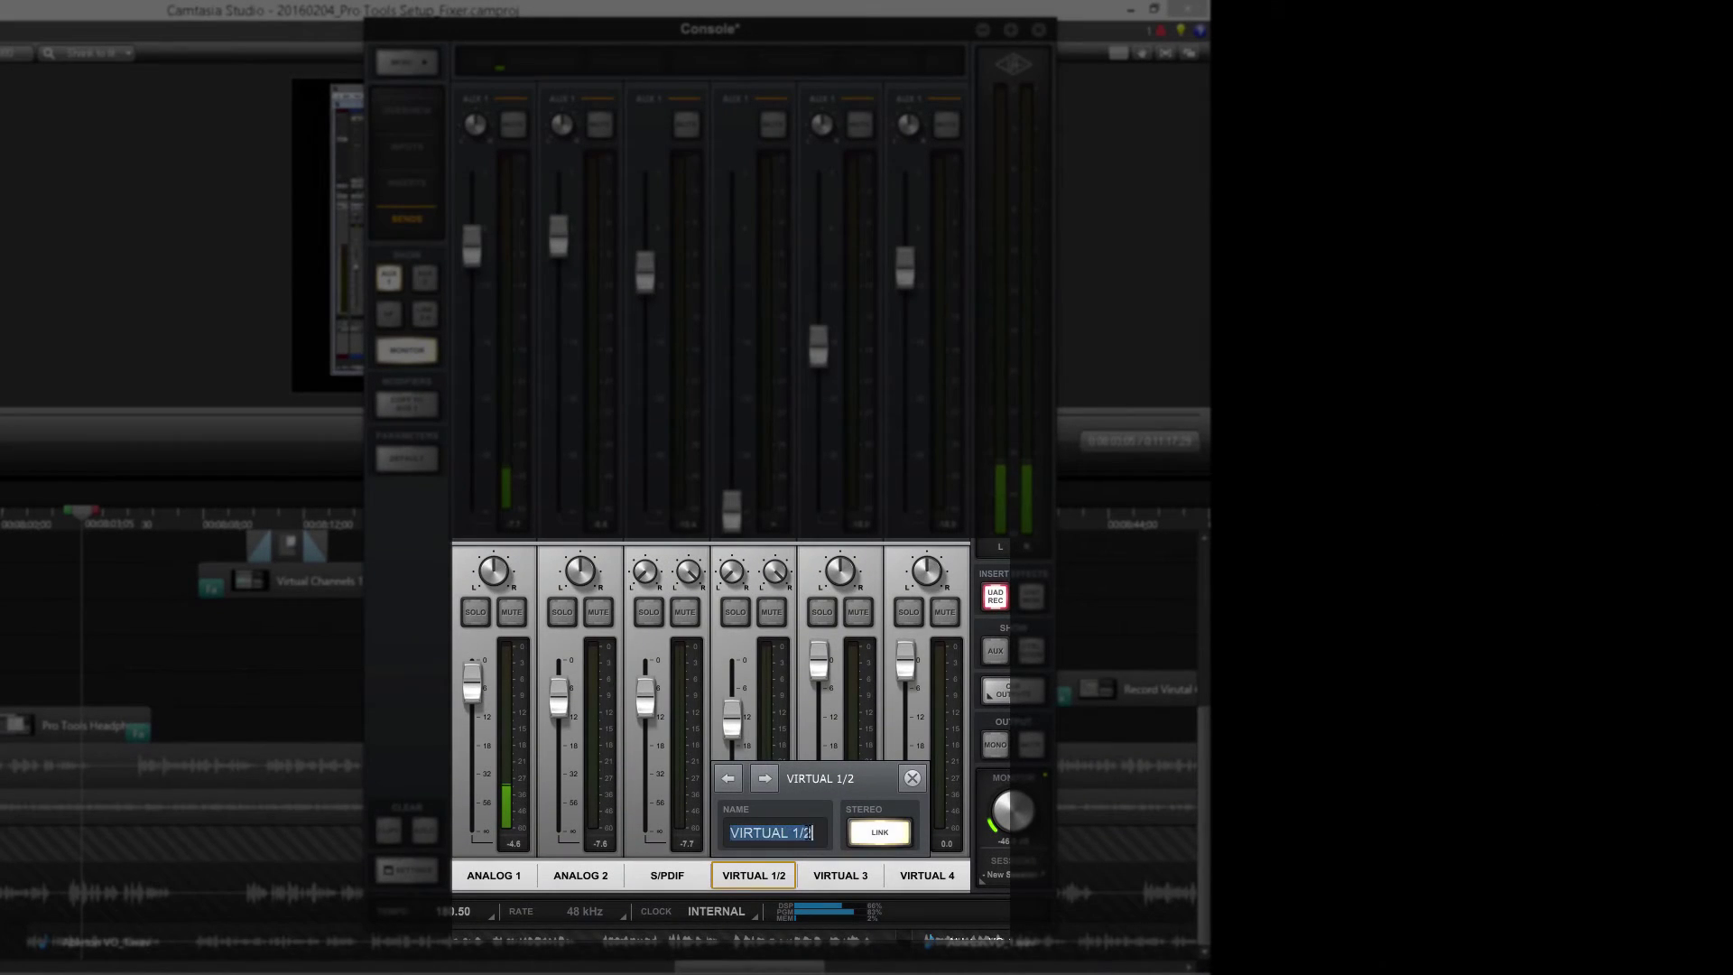
Name the virtual channel 'Pro Tools' and route Piano output and FX Piano input through VIRTUAL 1-2
type("ools")
key("Return")
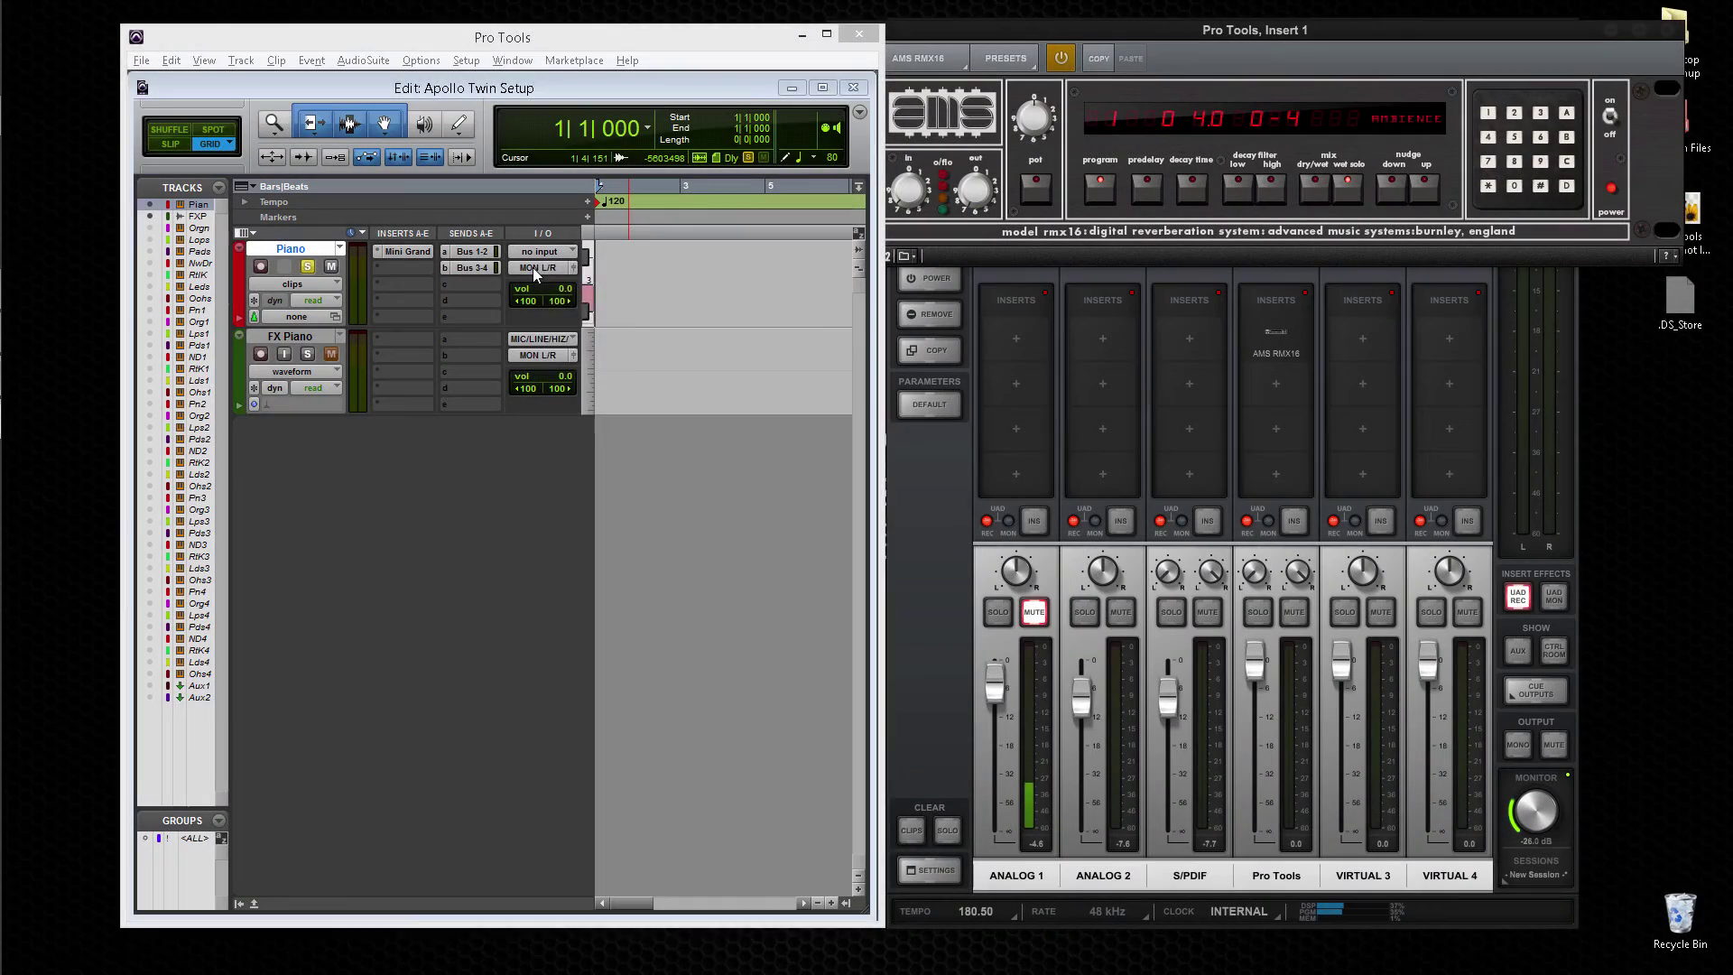
left_click(533, 268)
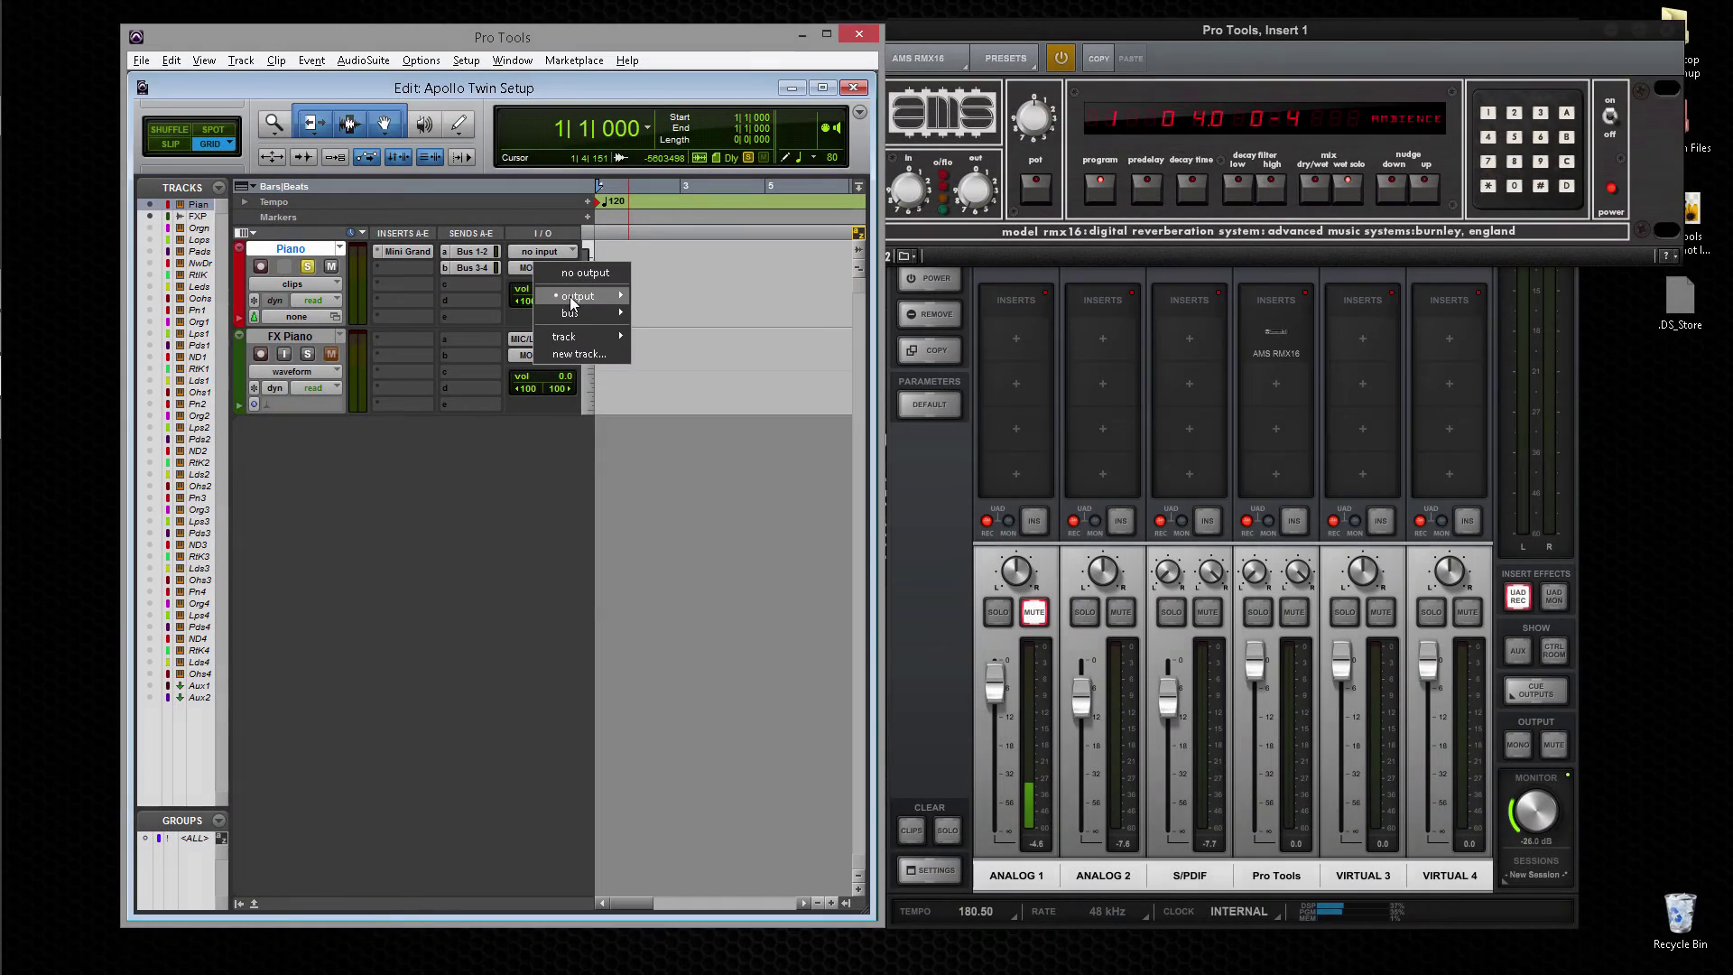
mouse_move(560, 296)
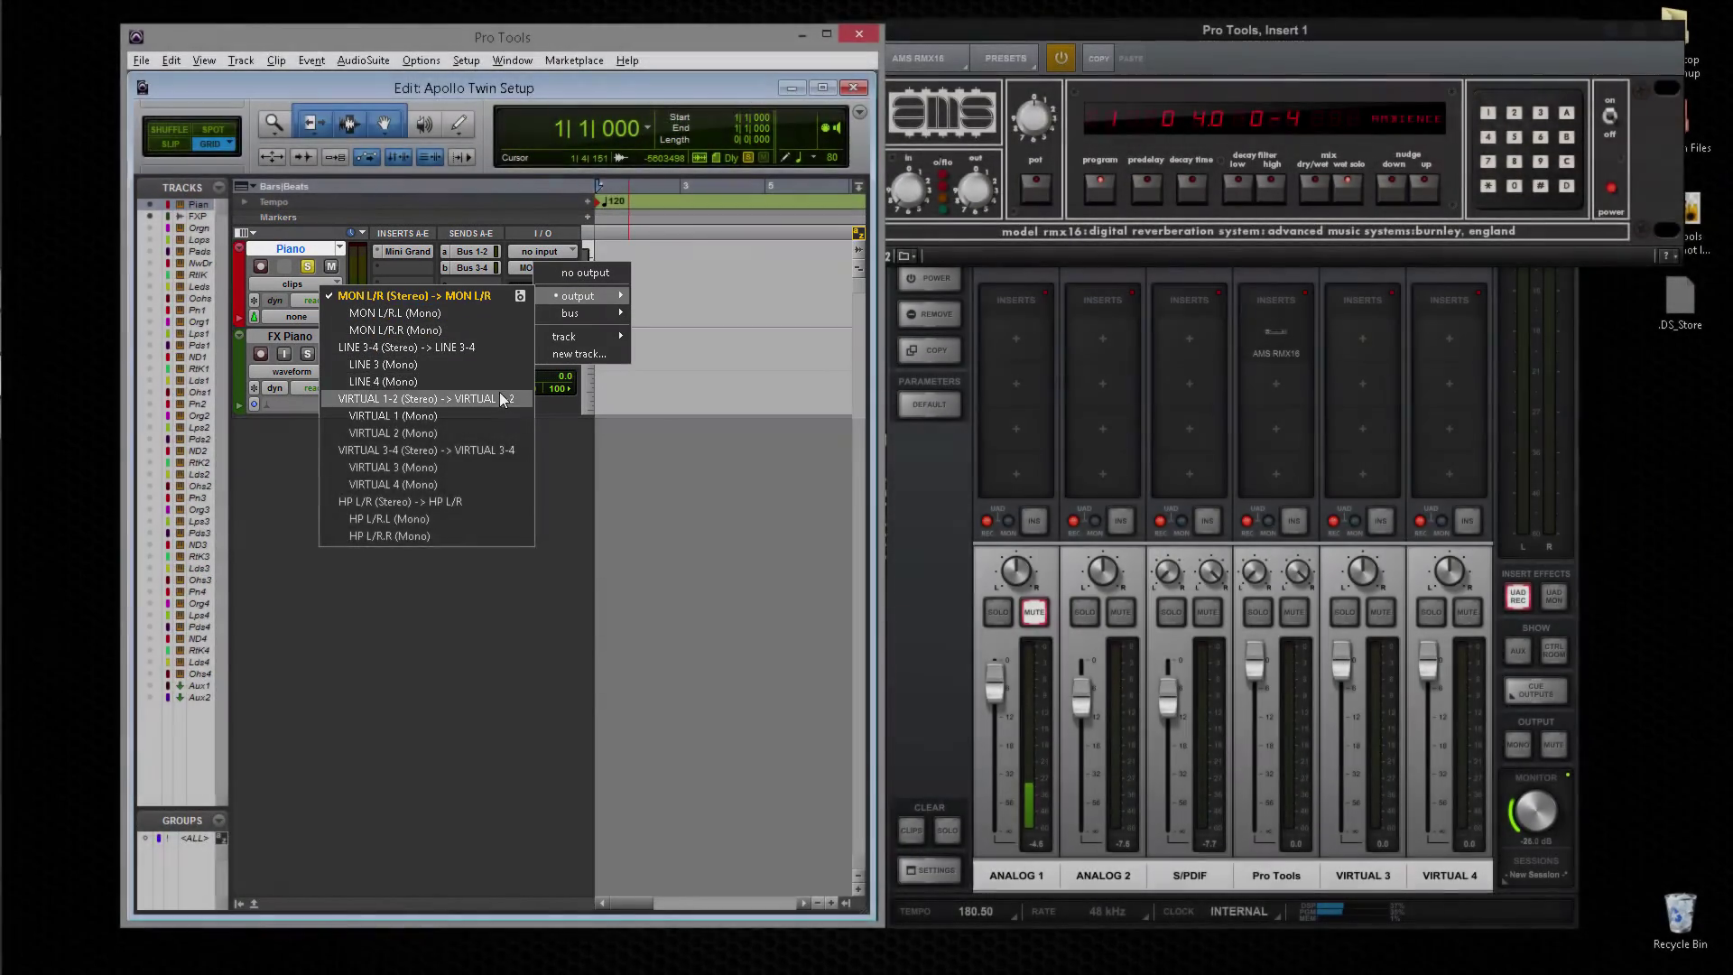
left_click(500, 396)
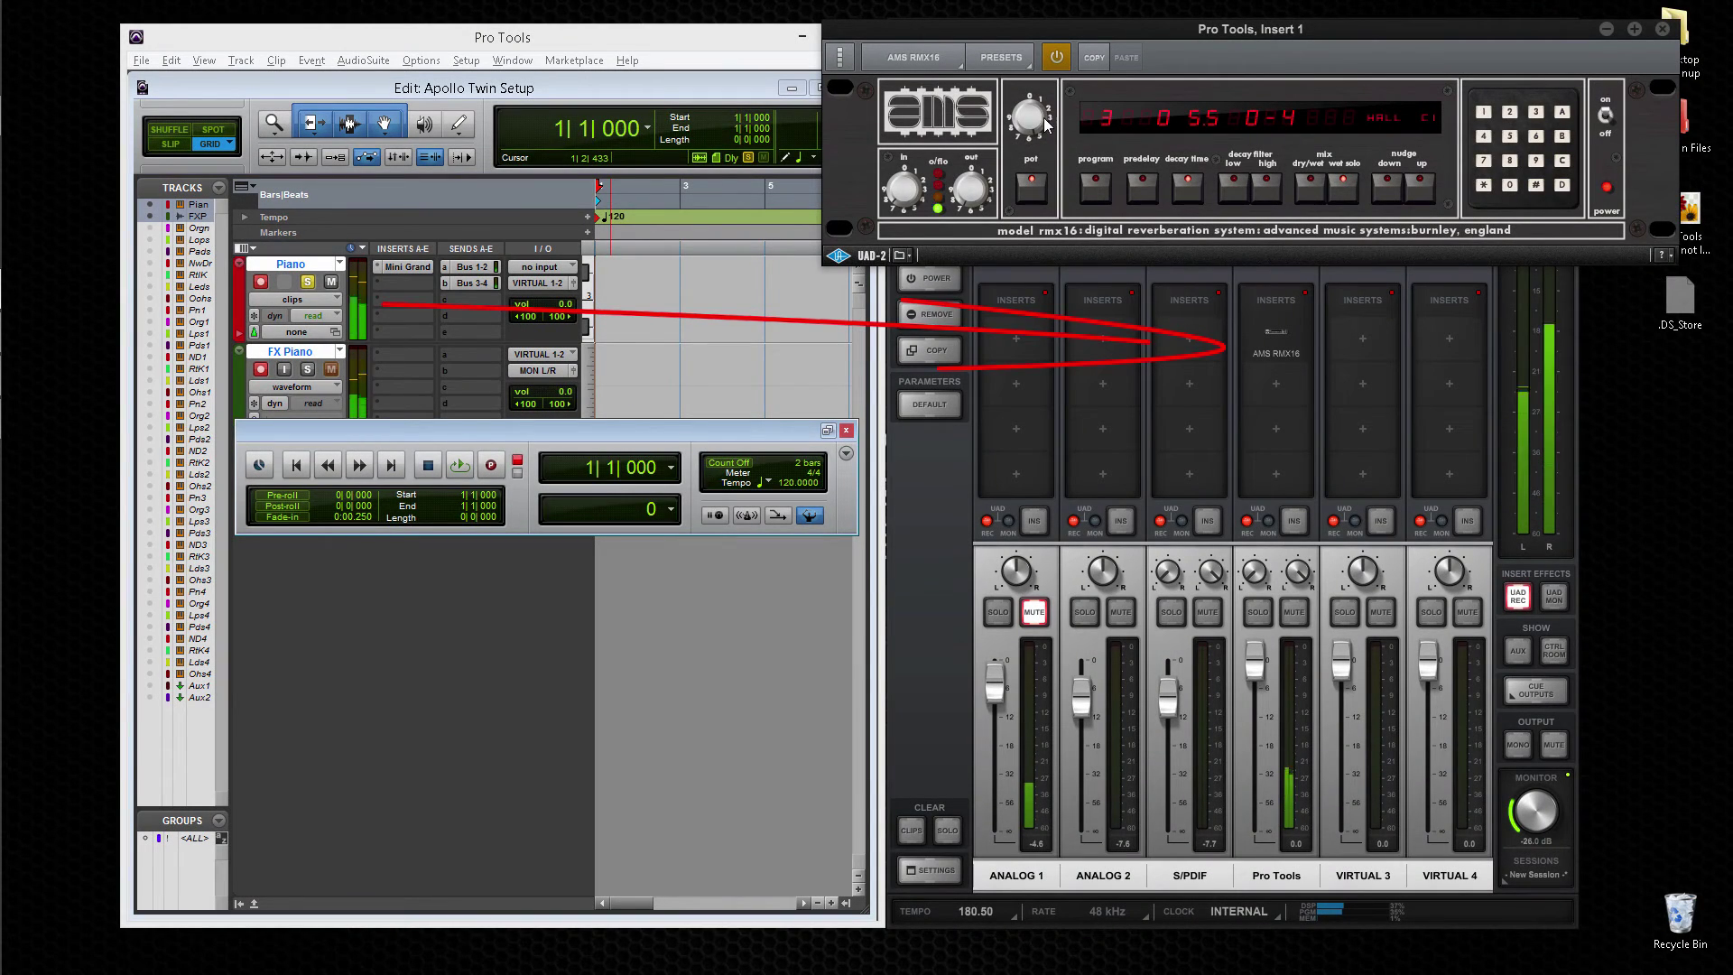
mouse_move(582, 370)
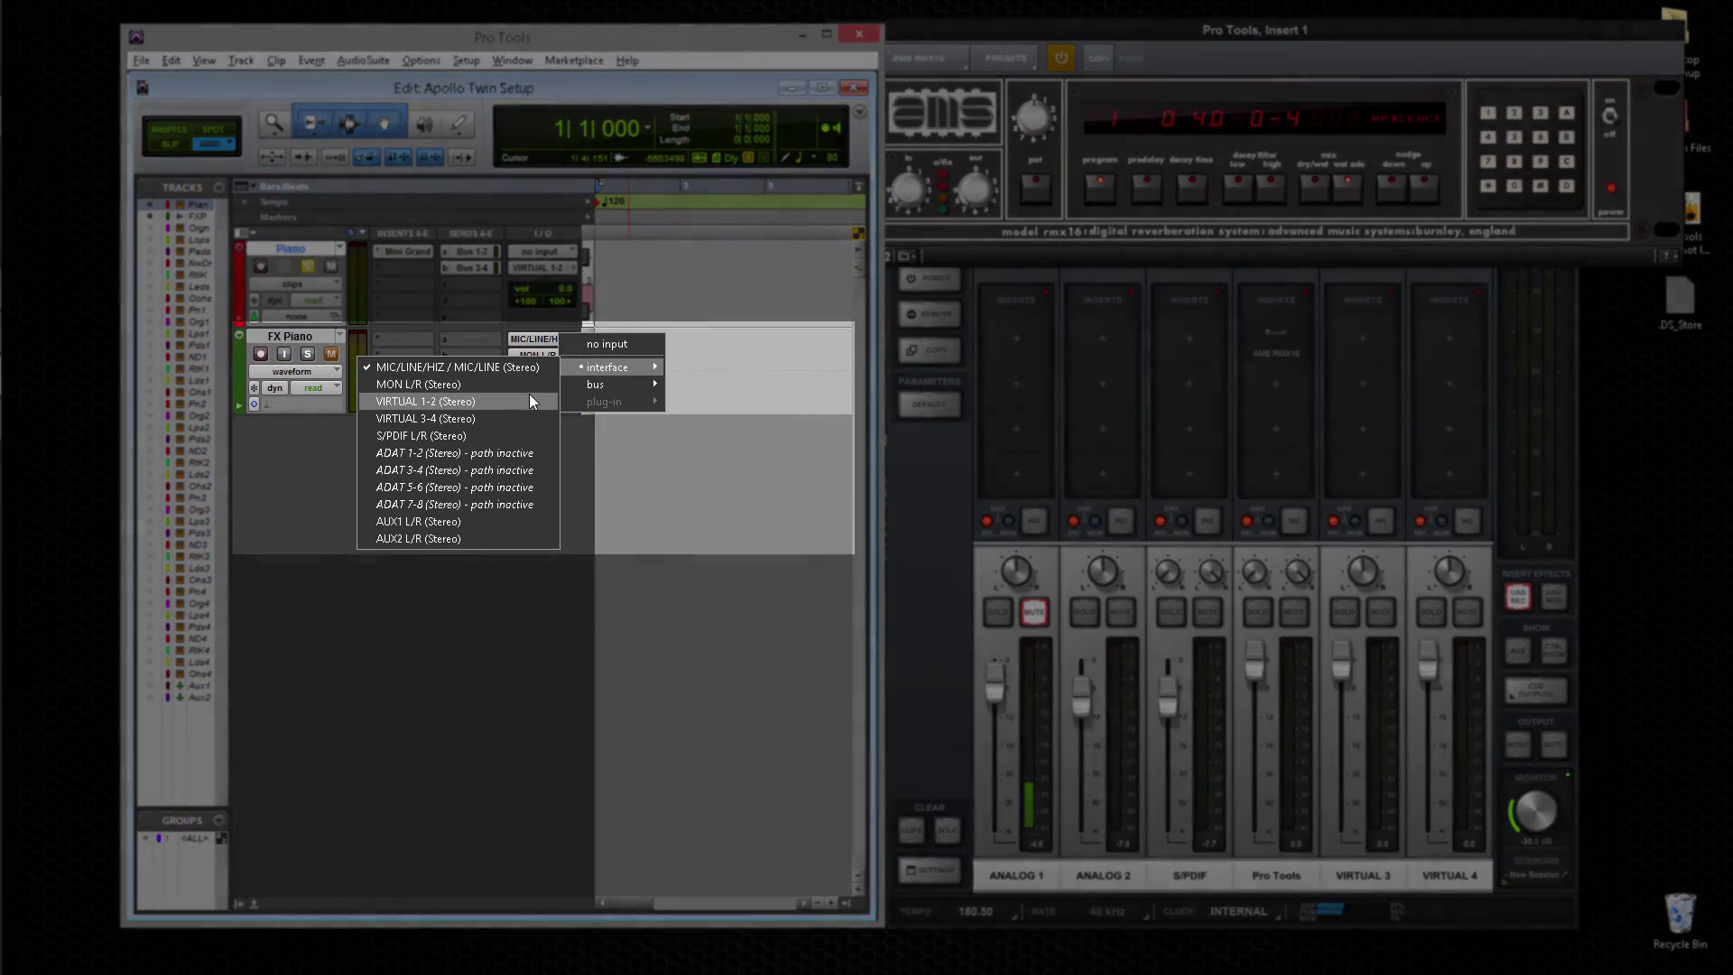
left_click(529, 395)
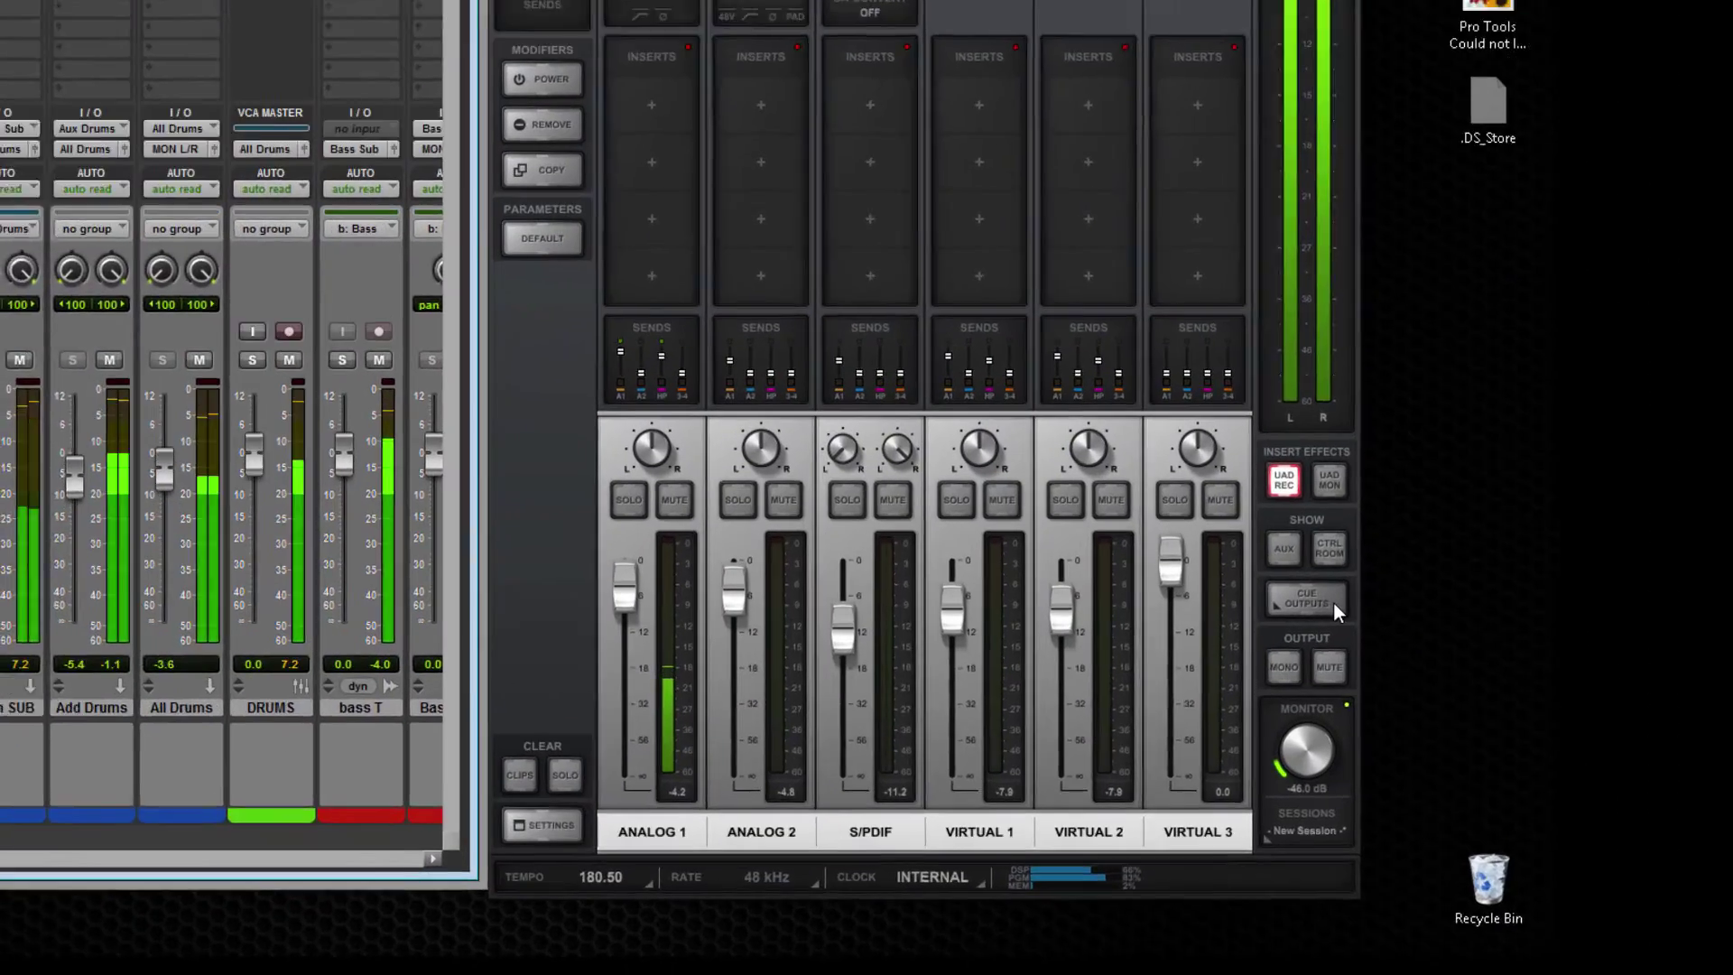
Feed headphones from the main monitor mix and rebalance ANALOG 1, All Drums, Vocal Mic and Guitar levels
left_click(1332, 602)
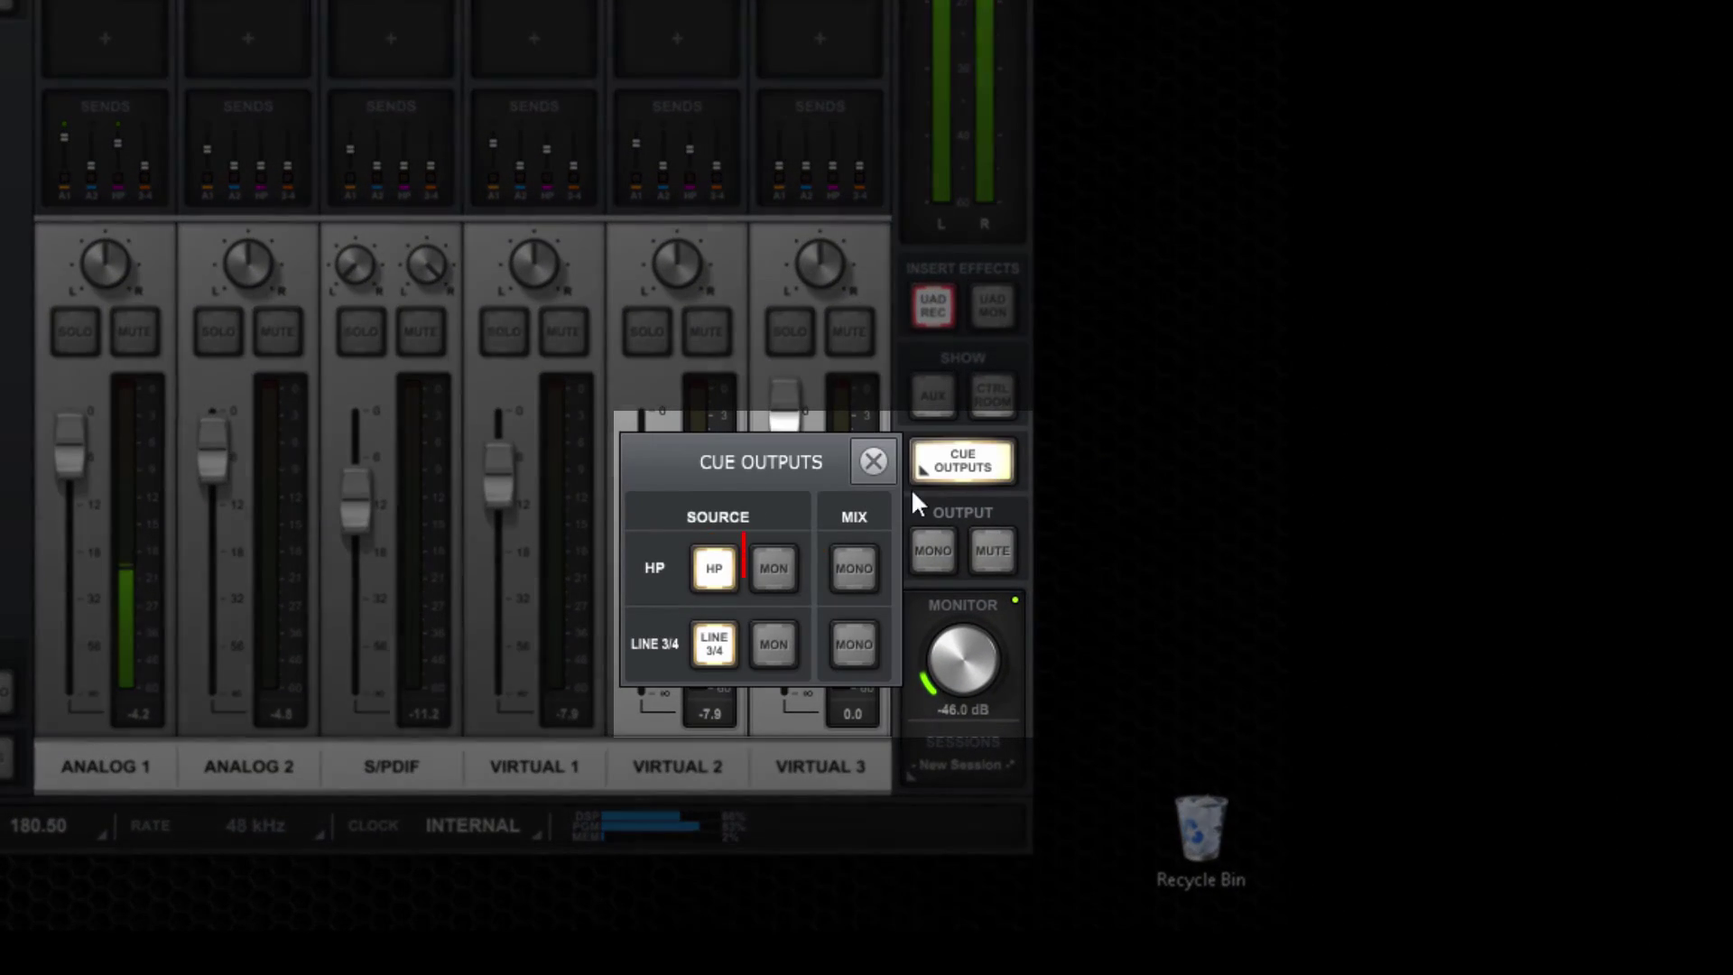
left_click(775, 568)
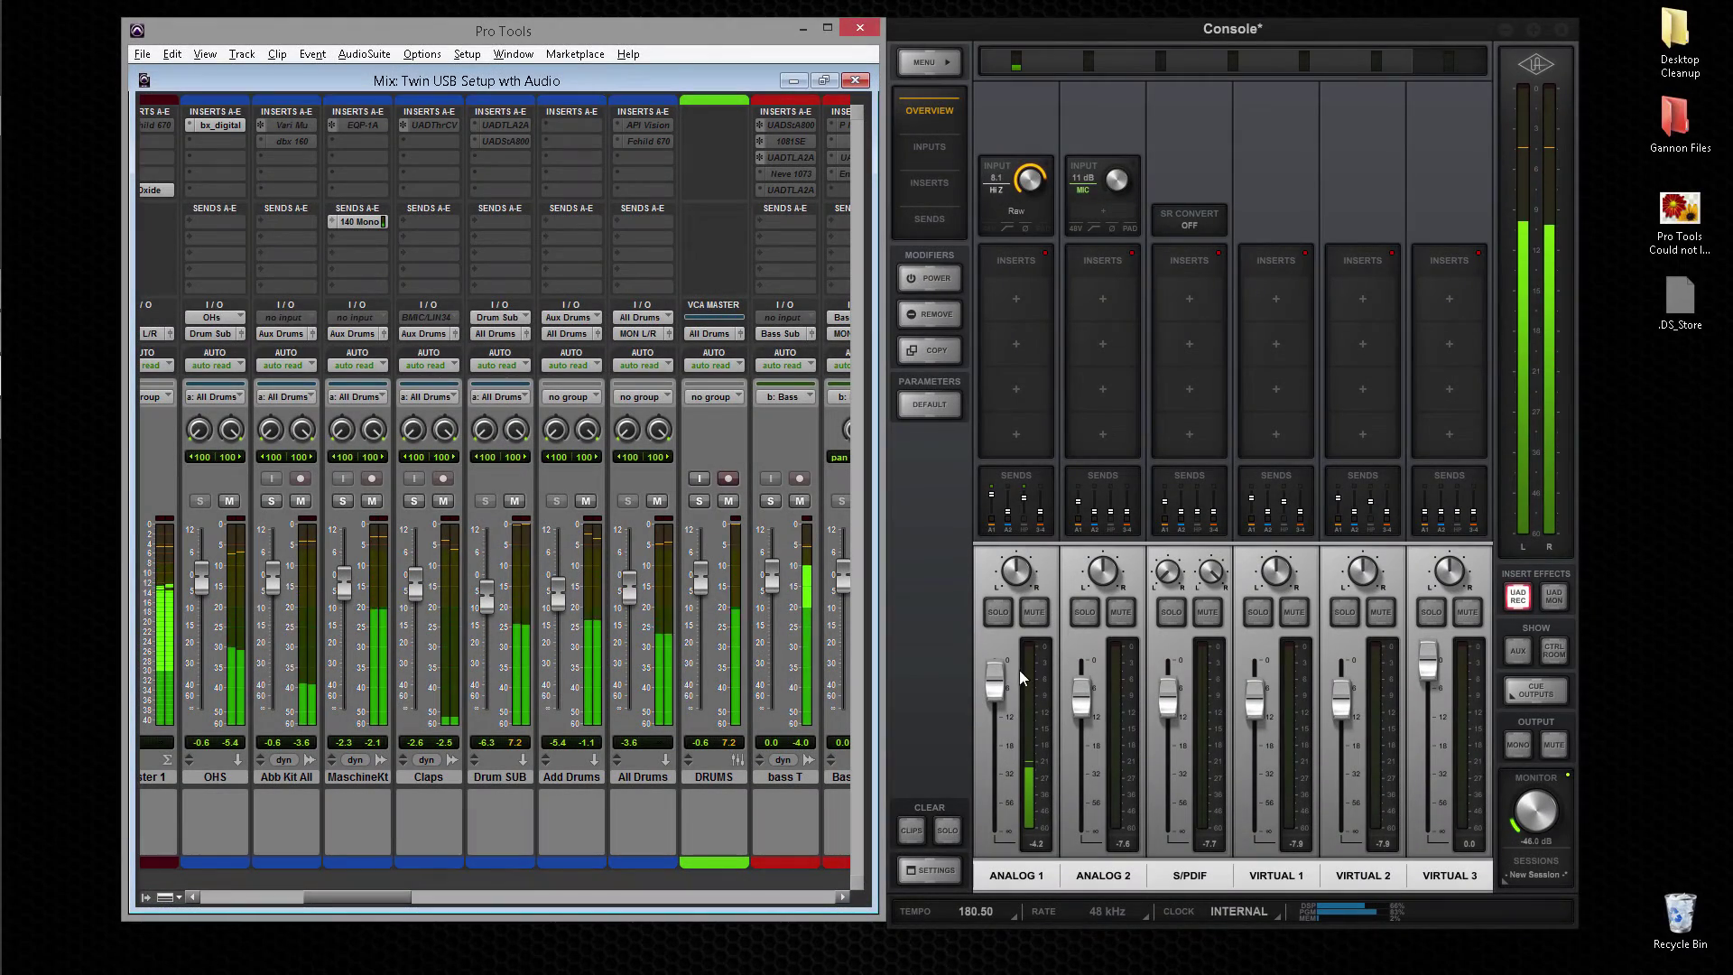
left_click_drag(997, 682, 999, 662)
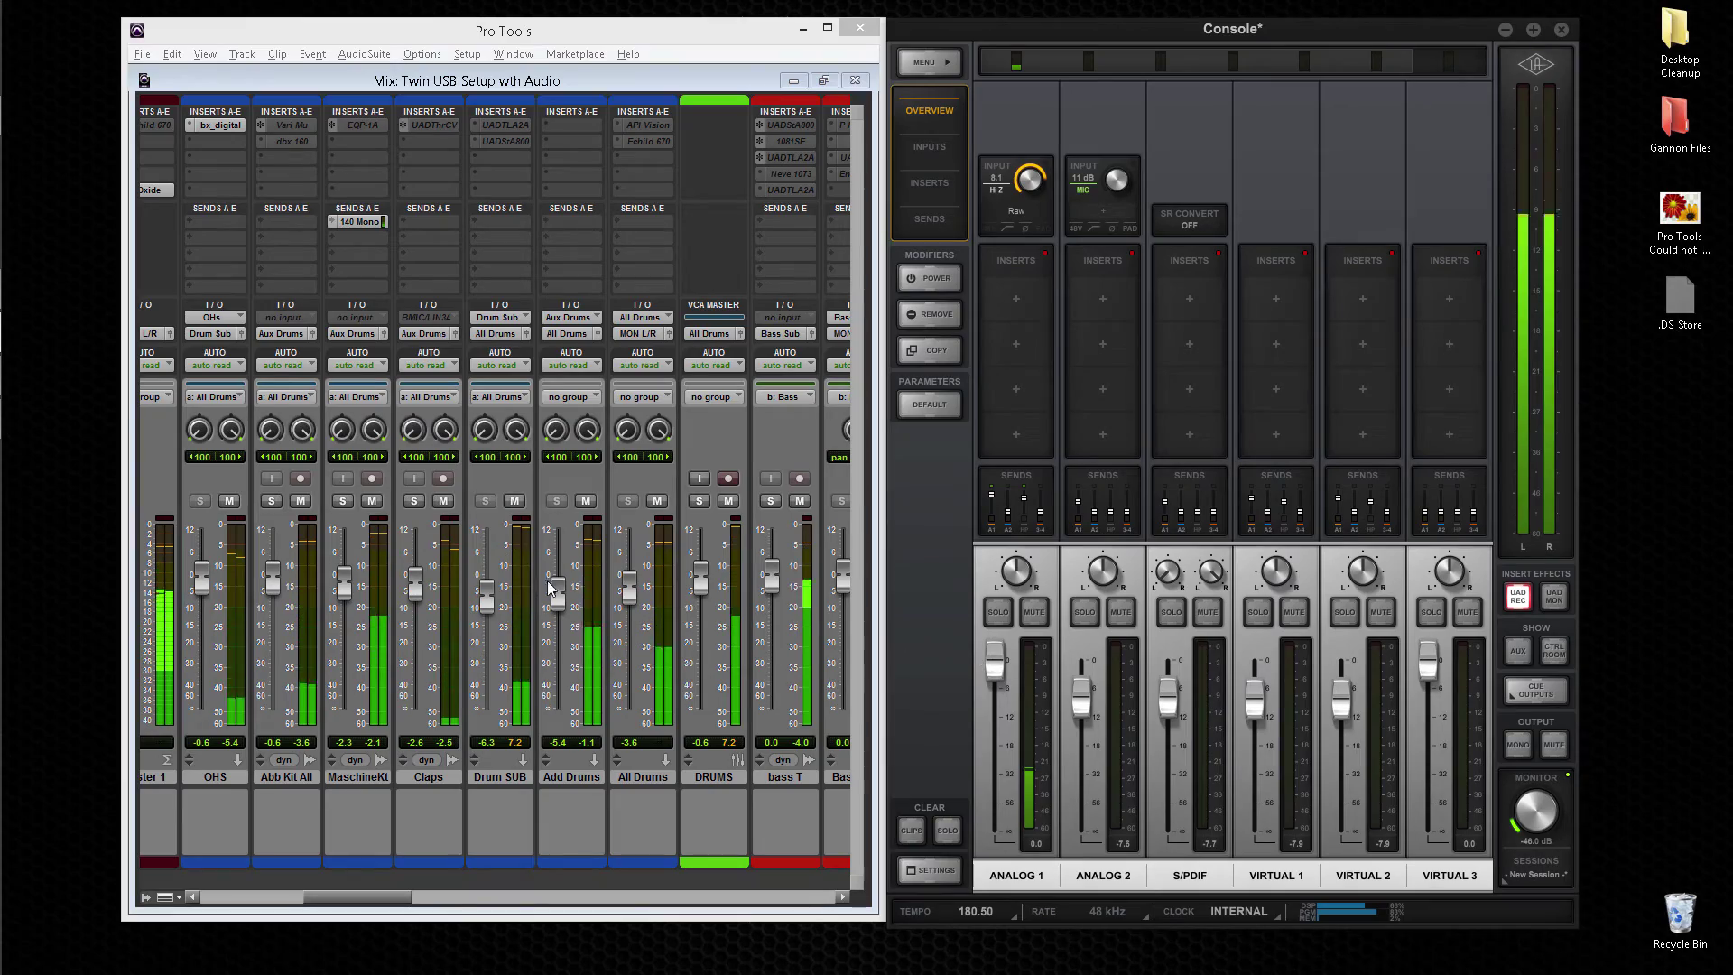
left_click_drag(625, 590, 619, 599)
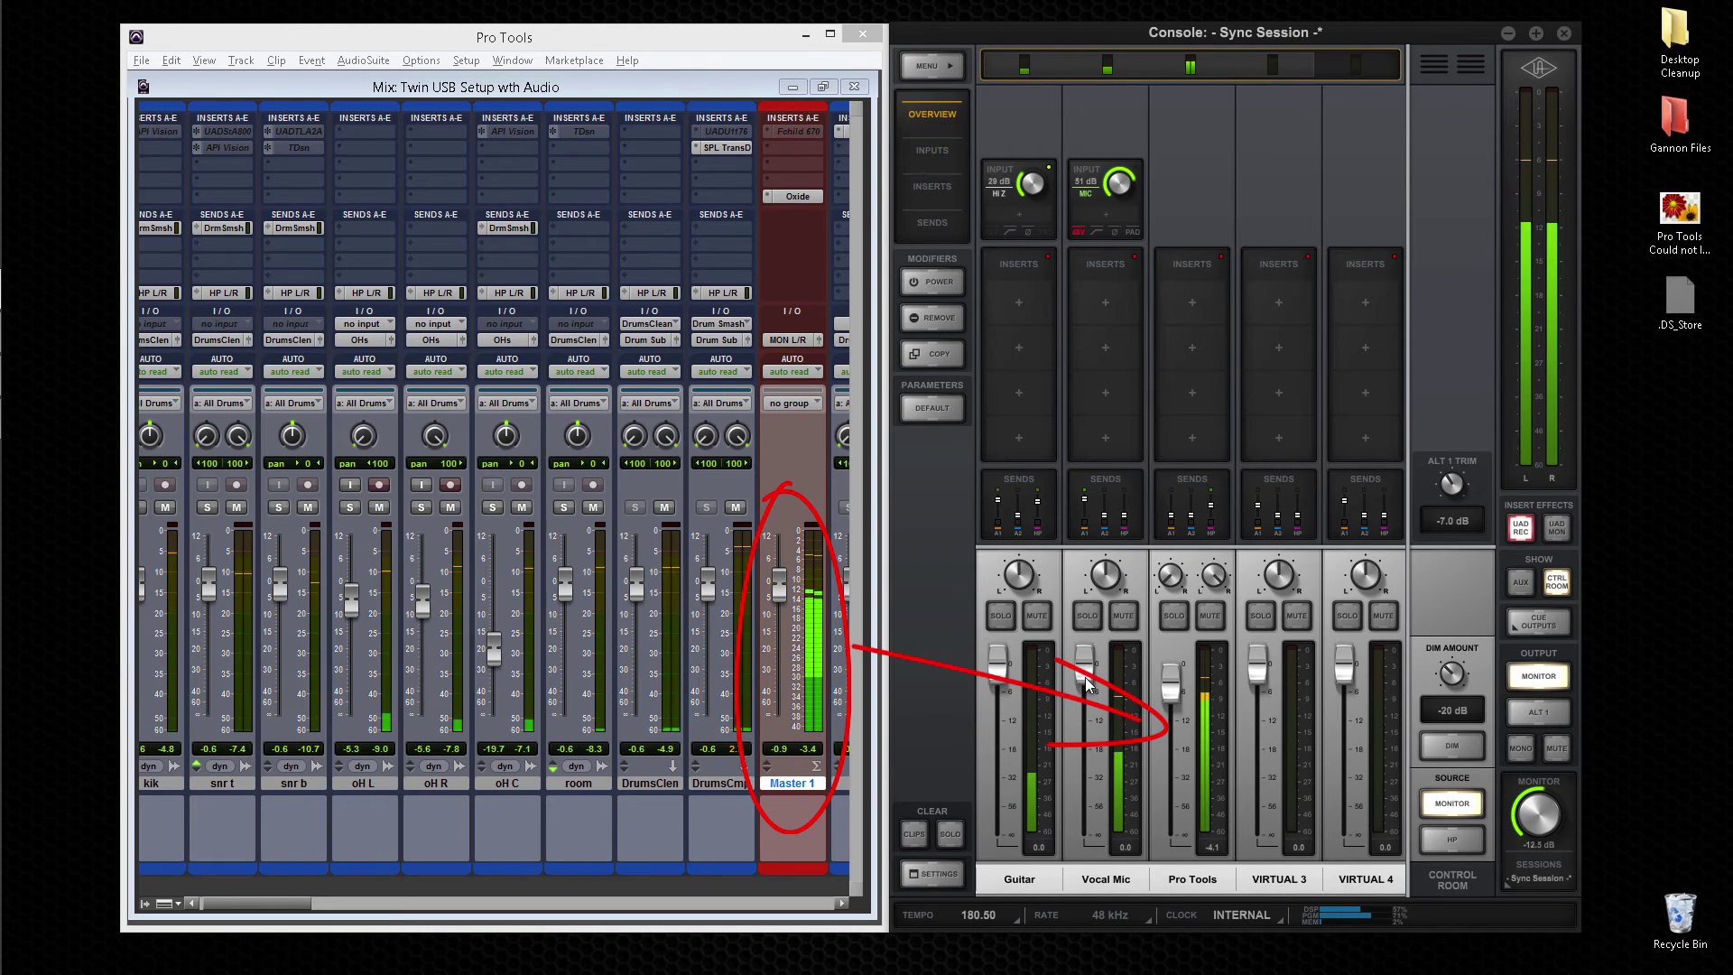
left_click_drag(1083, 675, 1129, 705)
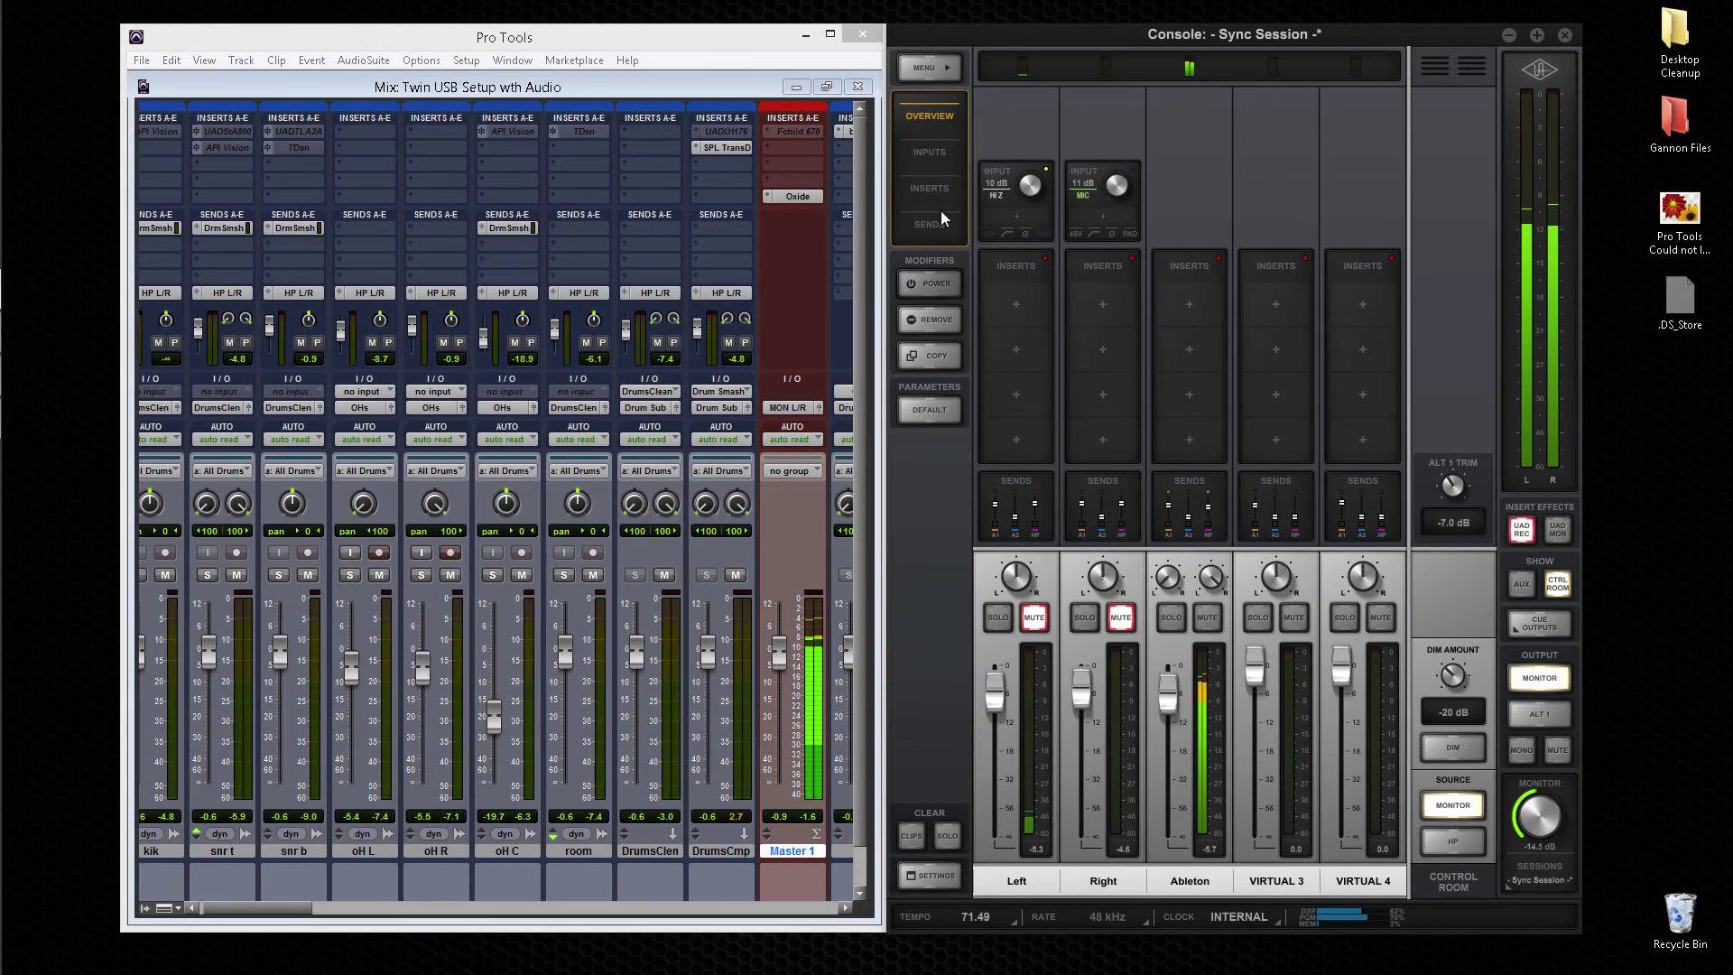
Give the headphones their own cue mix and lower the S/PDIF and Analog 1 AUX 1 sends
left_click(940, 225)
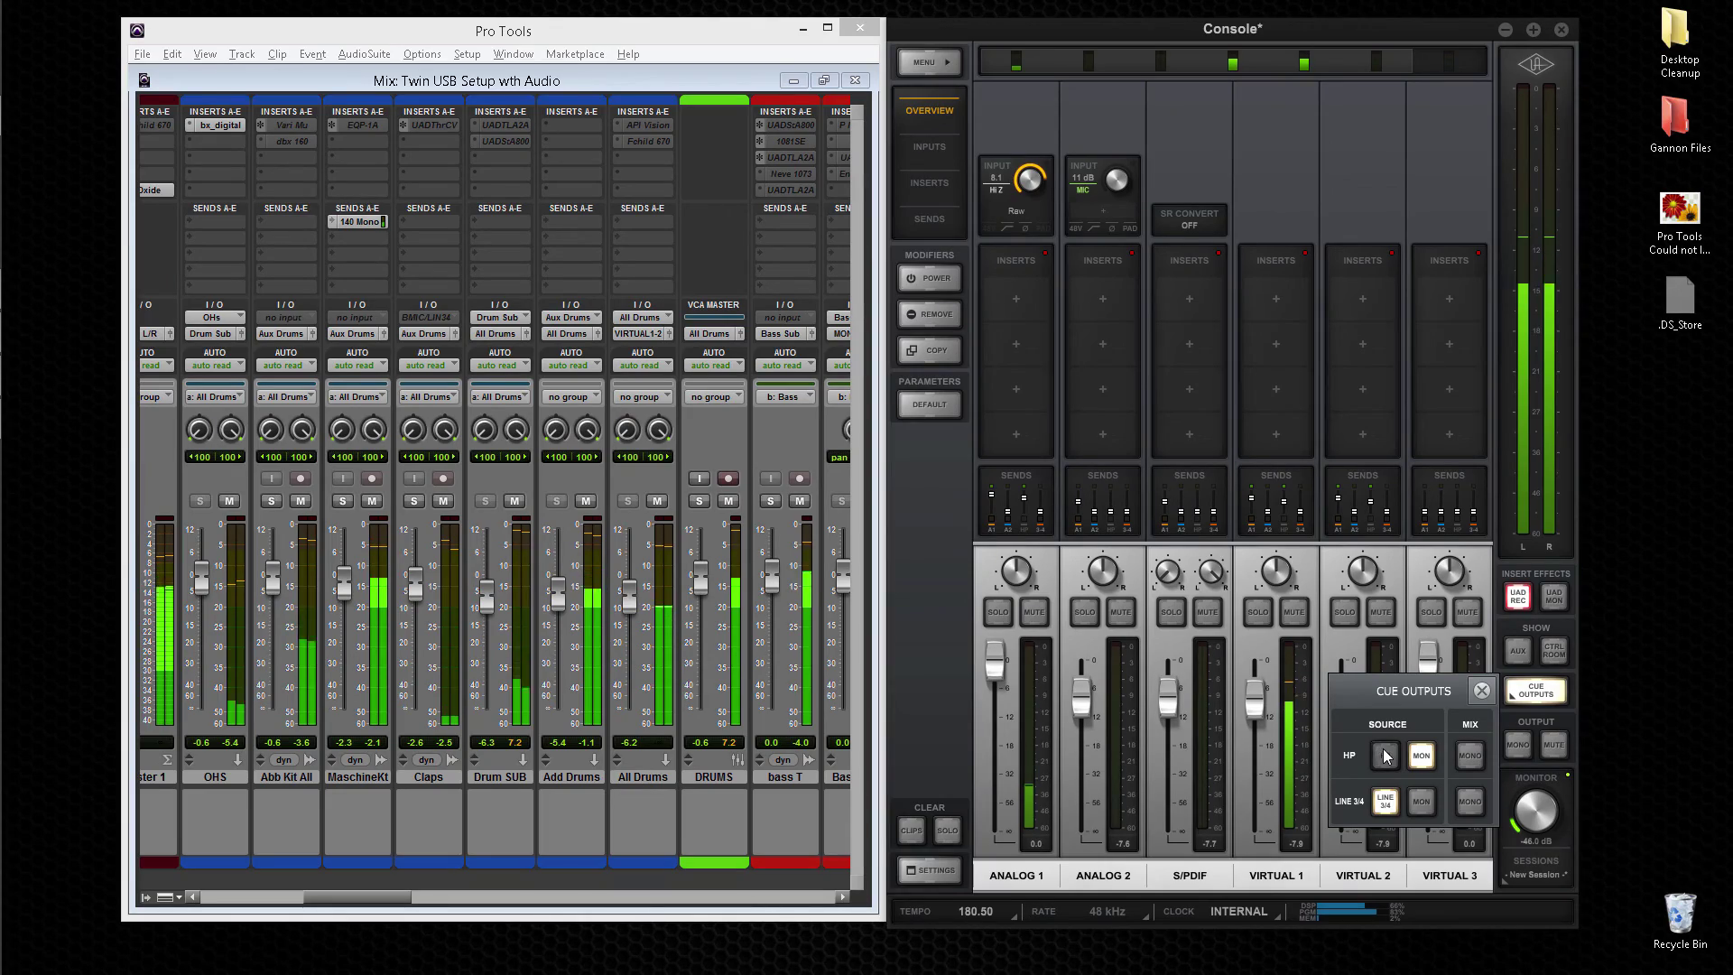
left_click(1381, 754)
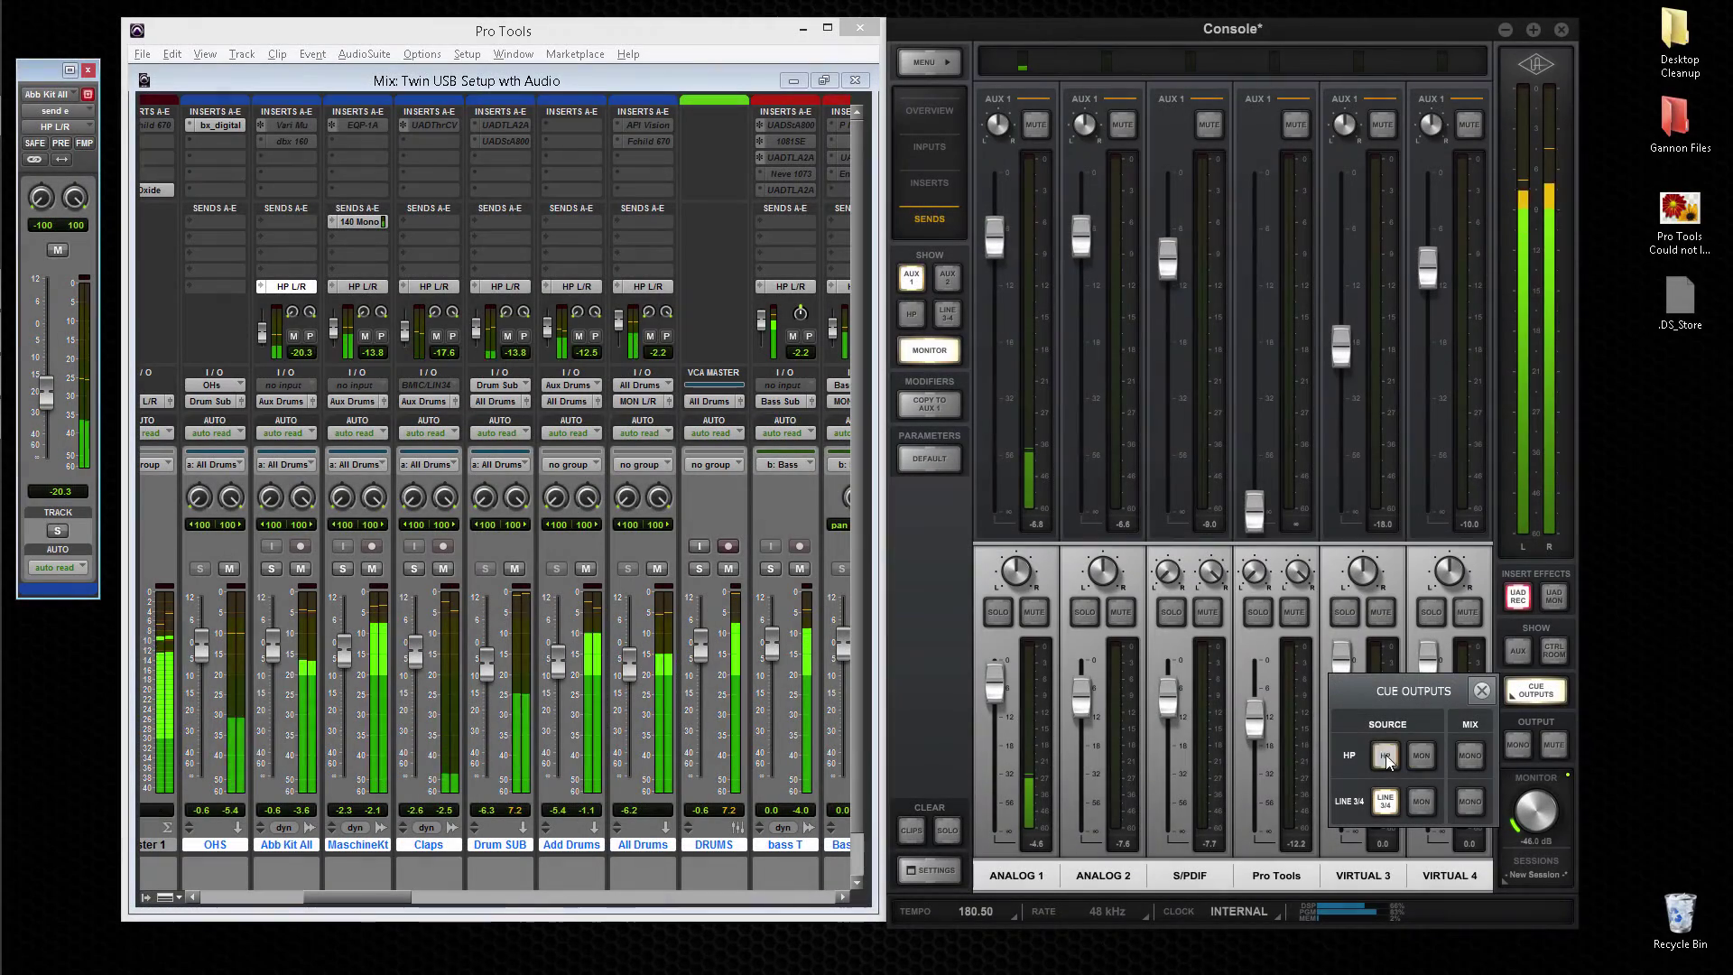
left_click_drag(1167, 262, 1164, 274)
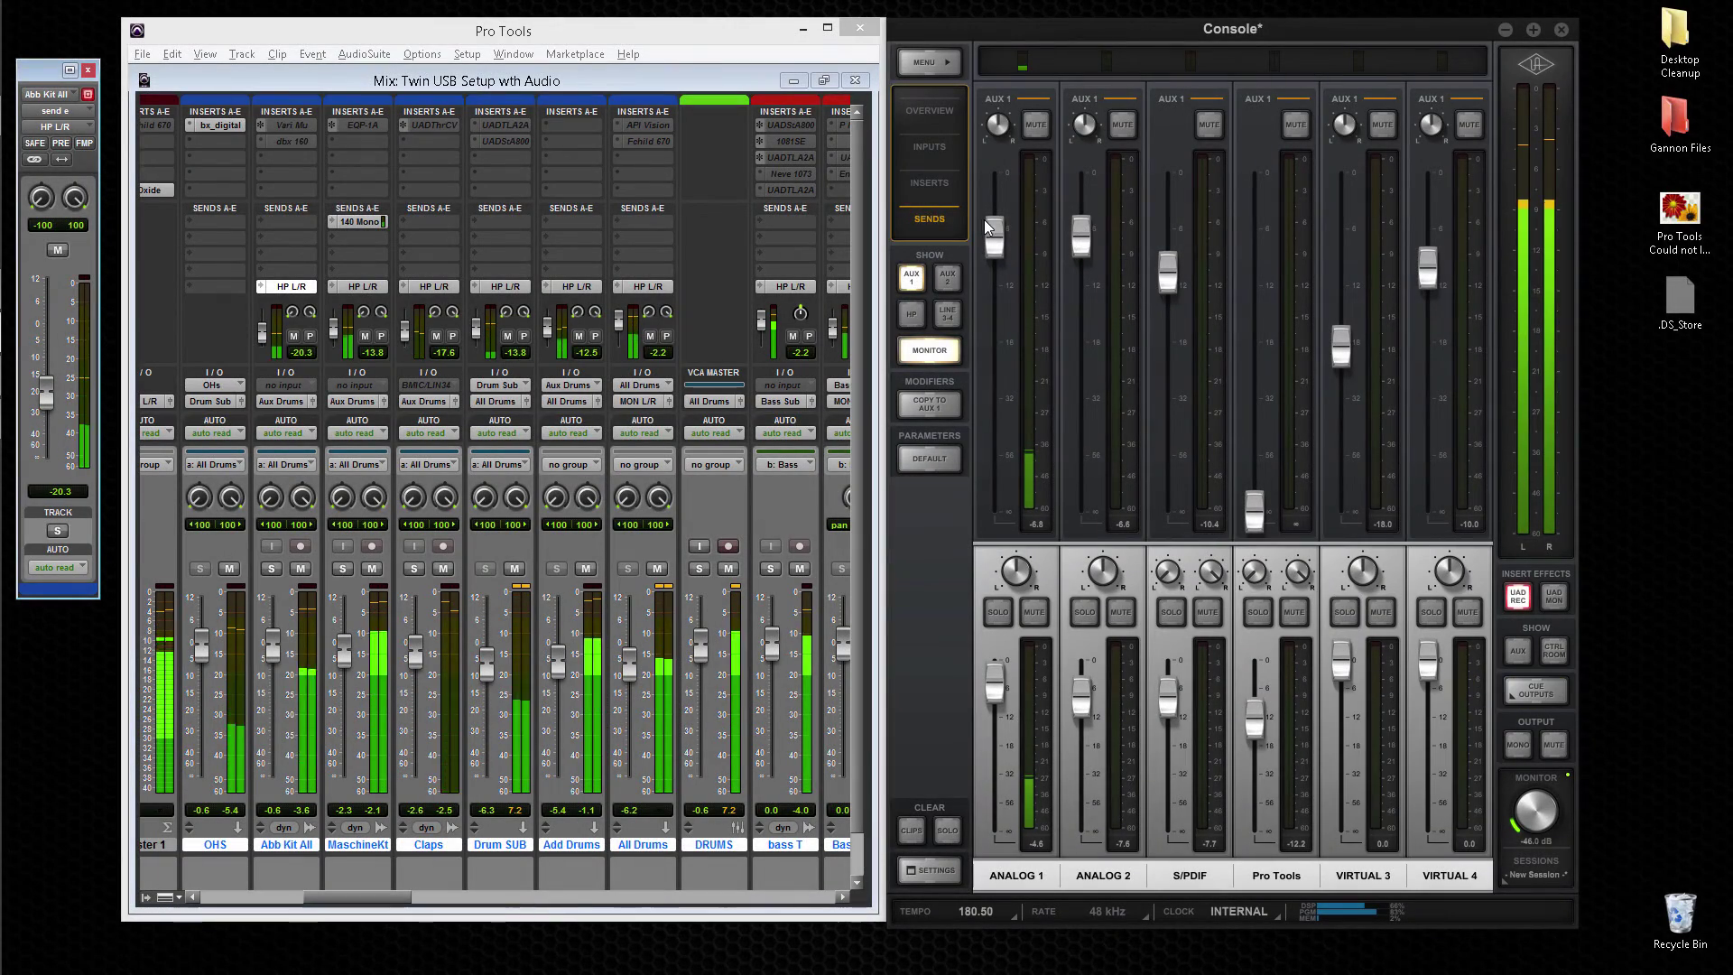
left_click_drag(989, 226, 1011, 256)
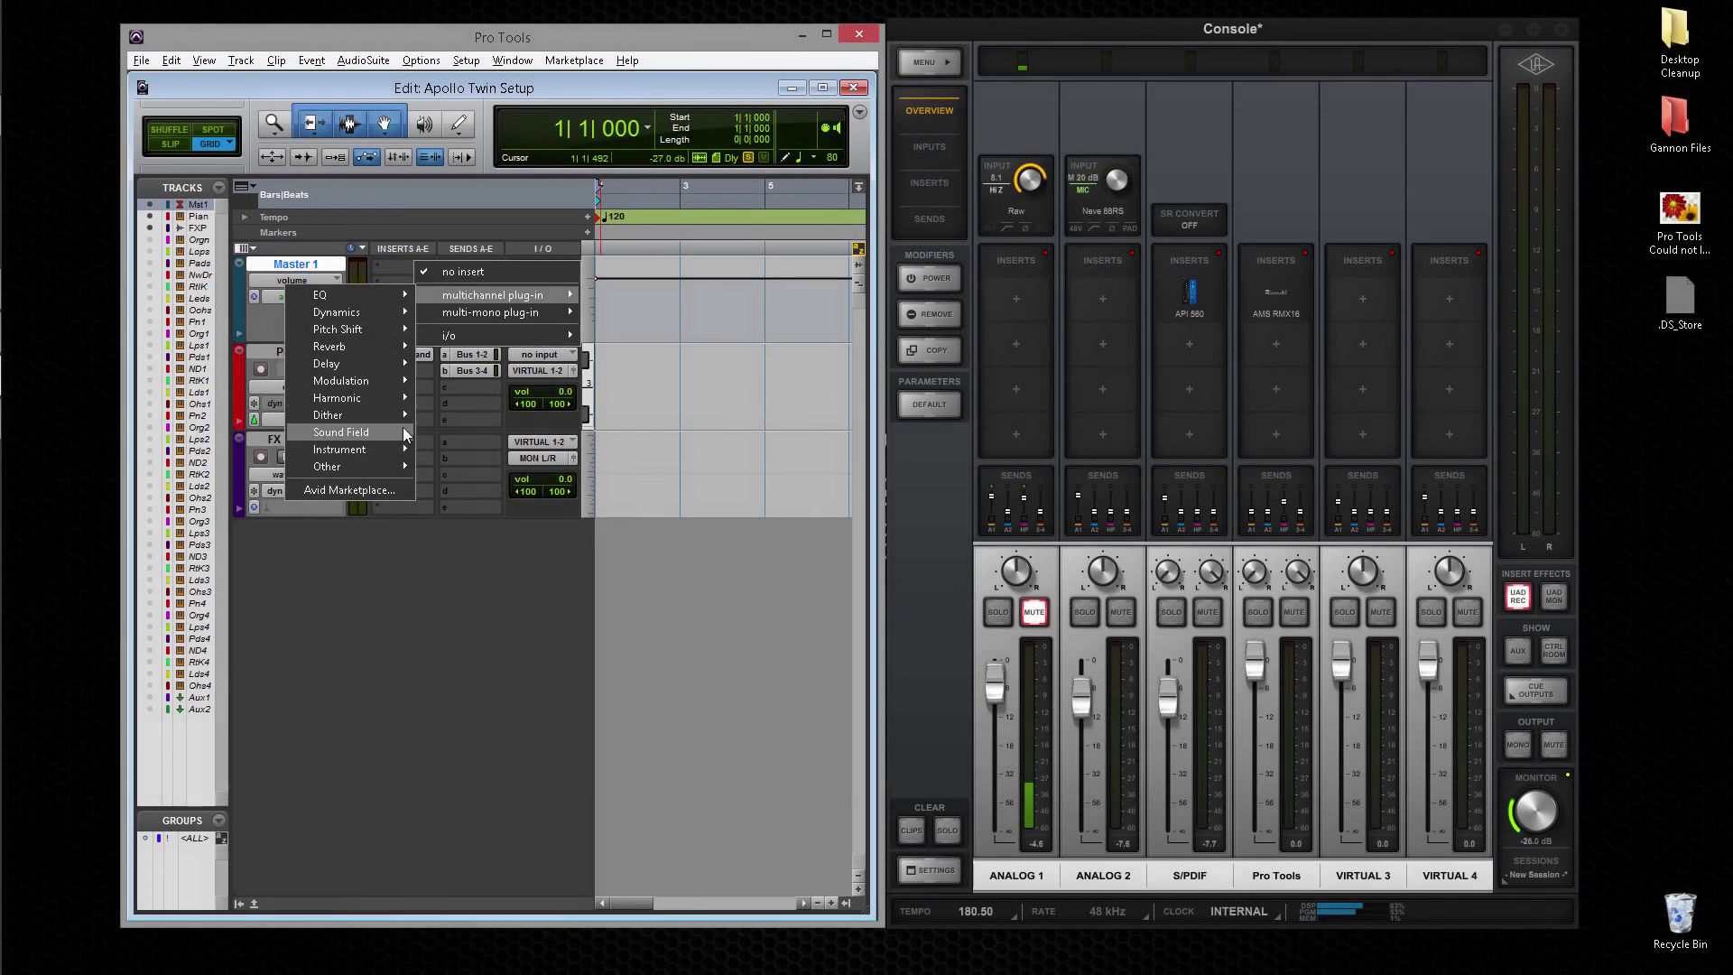
Insert Console Recall on Master 1 and open the API 560 on the Console S/PDIF channel
mouse_move(398, 478)
left_click(211, 466)
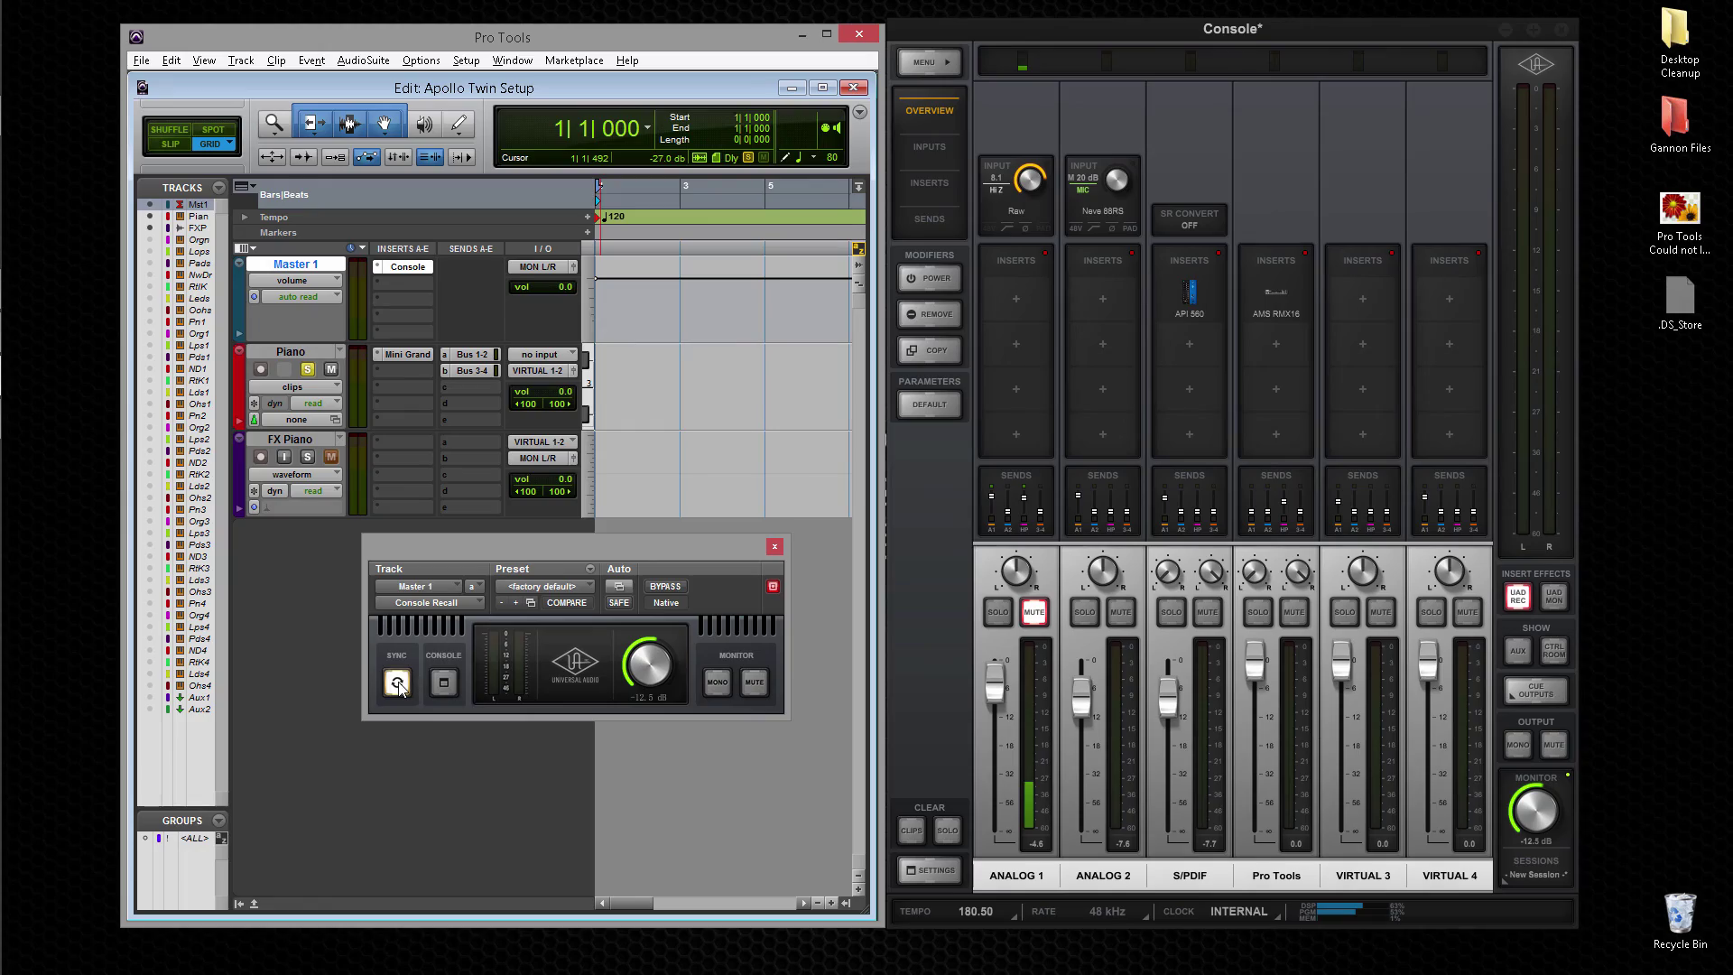
scroll(648, 665, "down", 4)
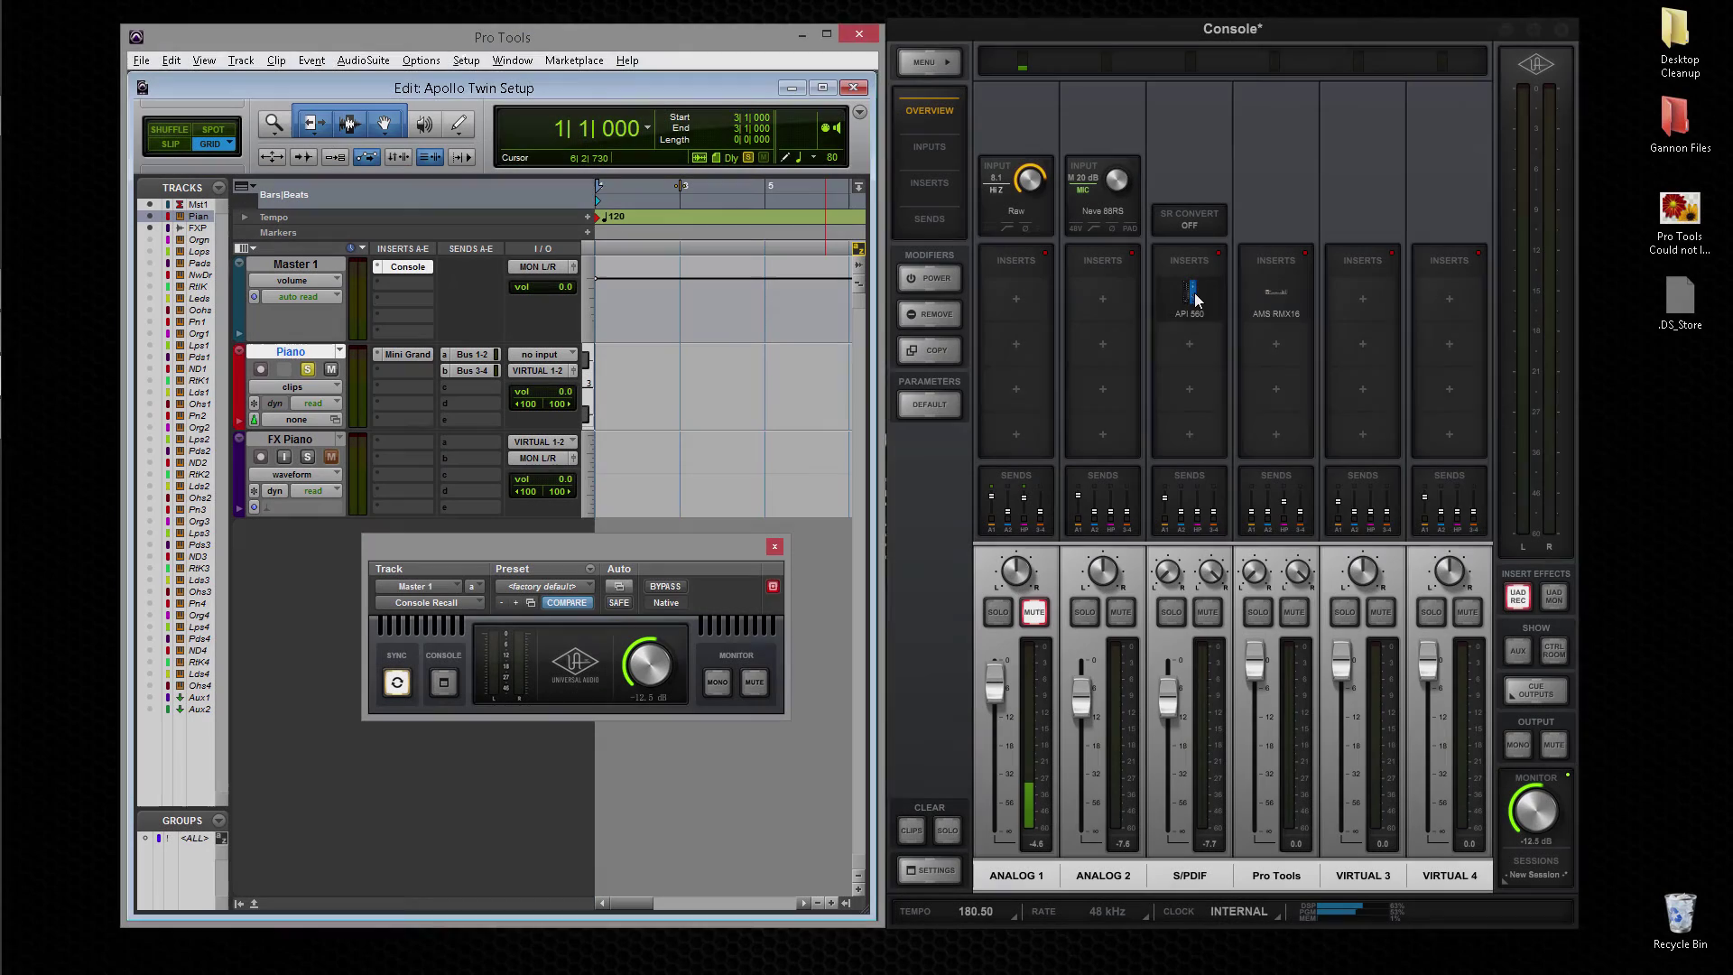
left_click(1190, 298)
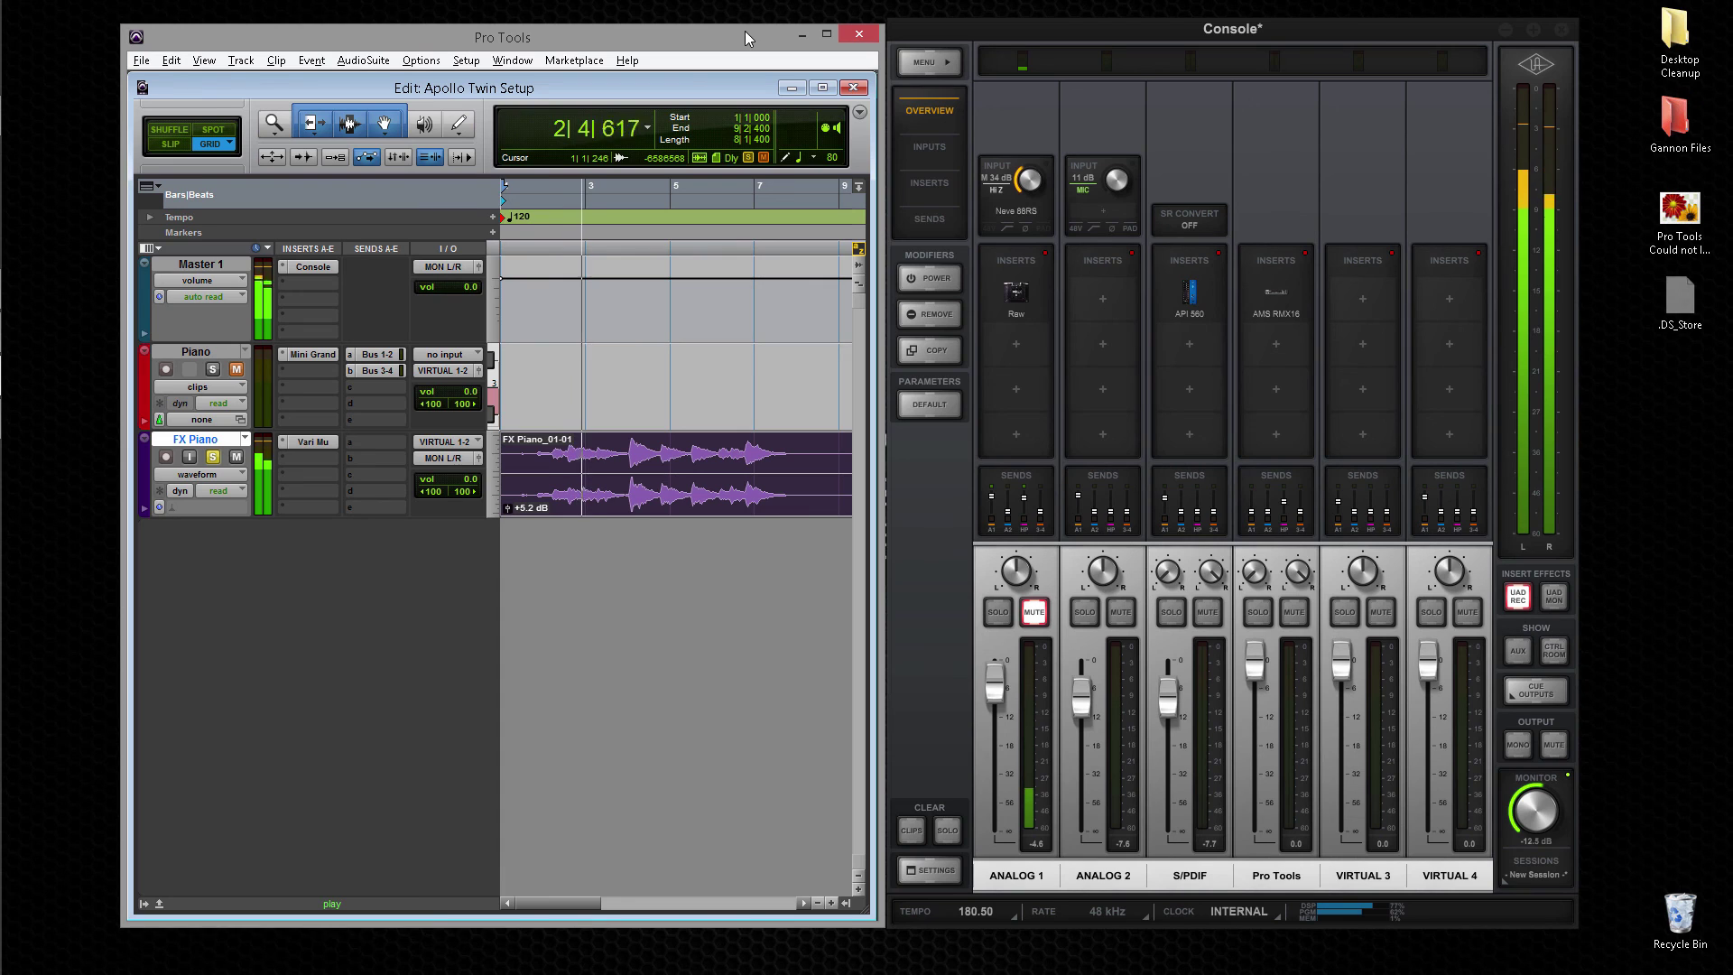
Open the API 560 on S/PDIF and the Neve 88RS on Analog 1, moving the Neve window lower
left_click(1191, 293)
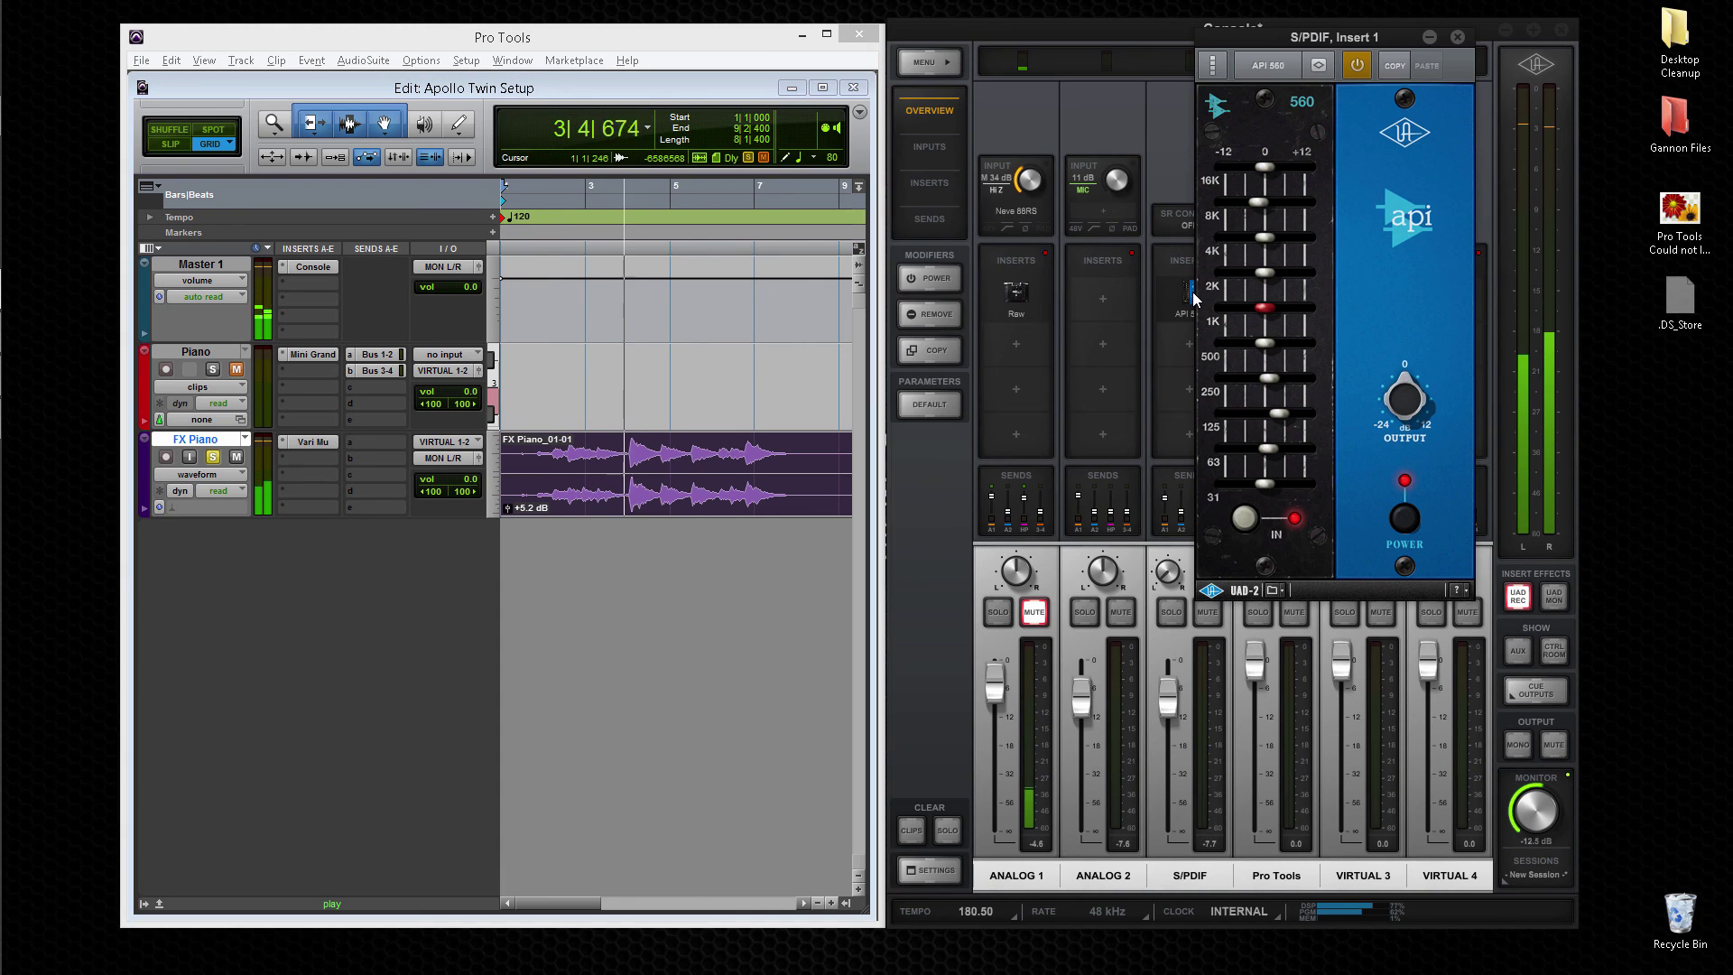
left_click(1025, 213)
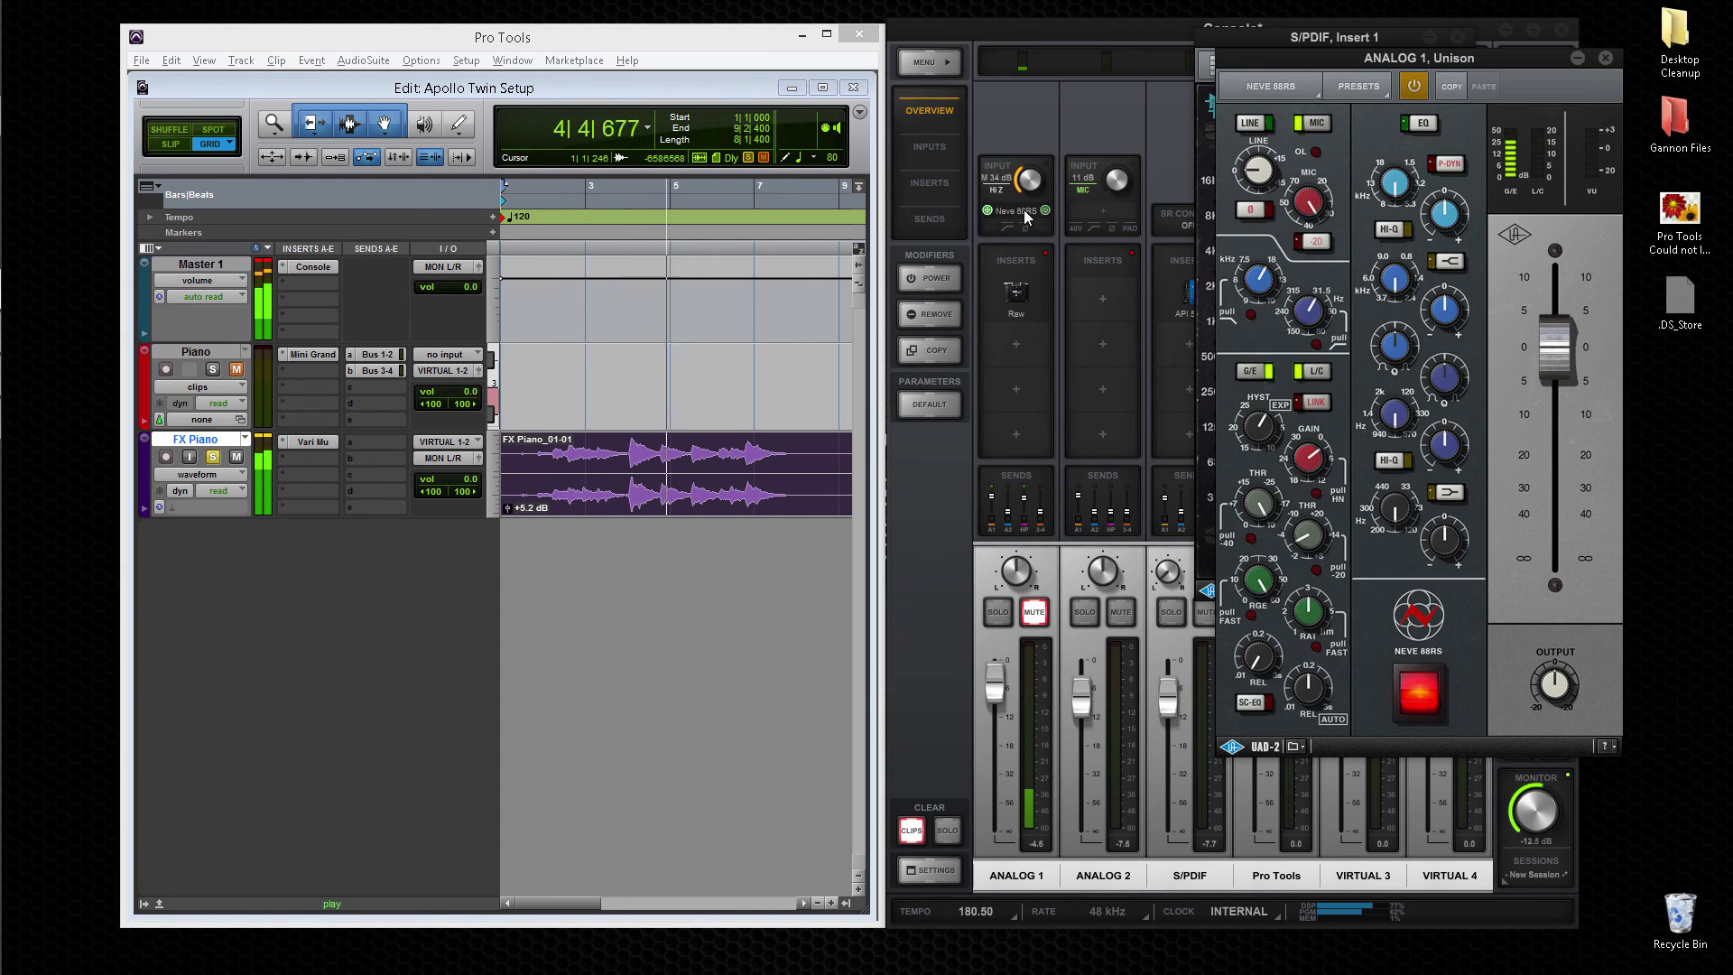
left_click_drag(1328, 67, 1322, 94)
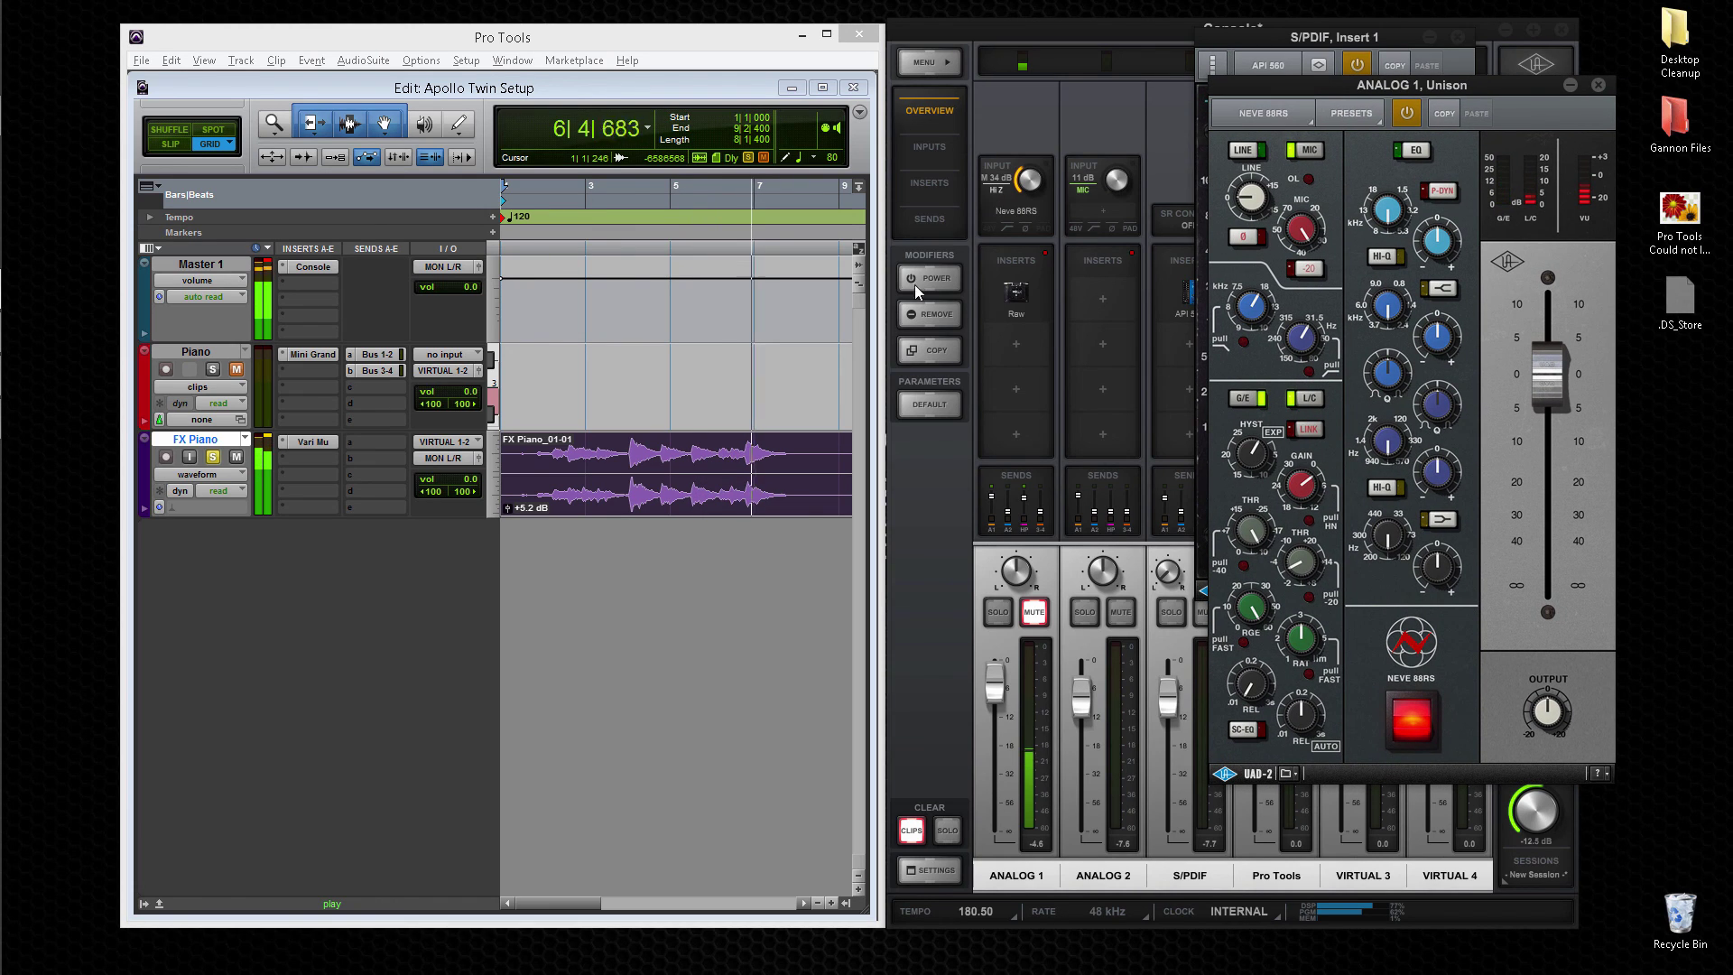
Open FX Piano's Manley Variable Mu and nudge the API 560's 2K band up slightly
left_click(264, 444)
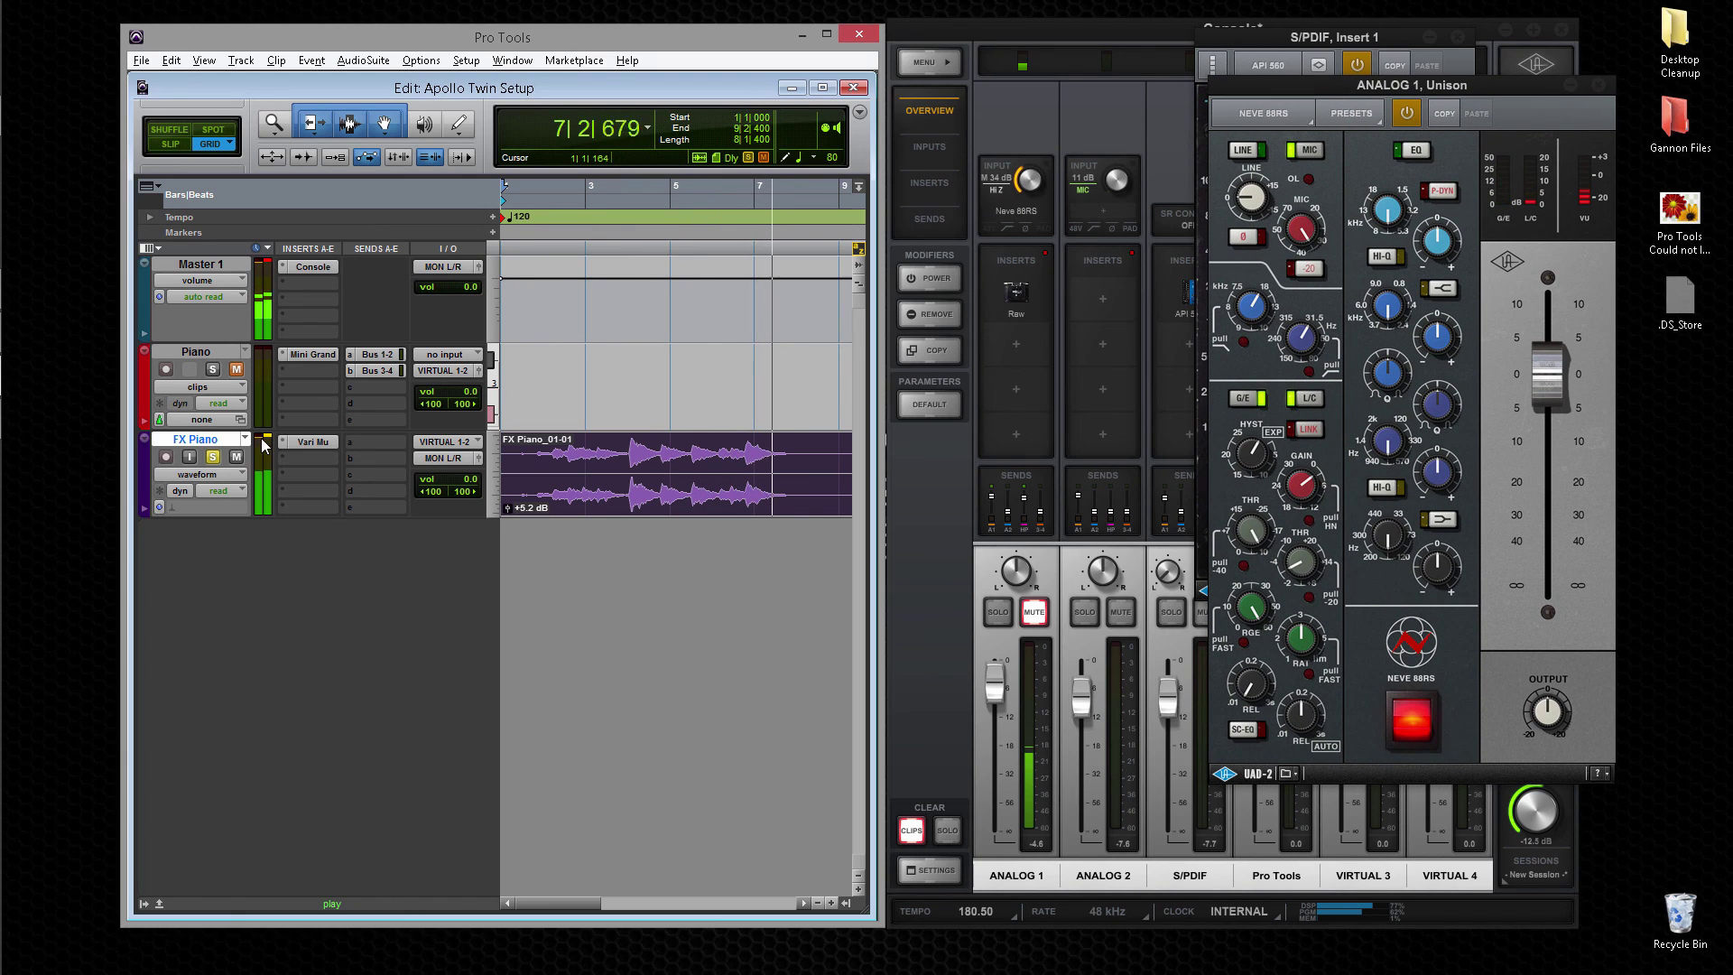
left_click(310, 442)
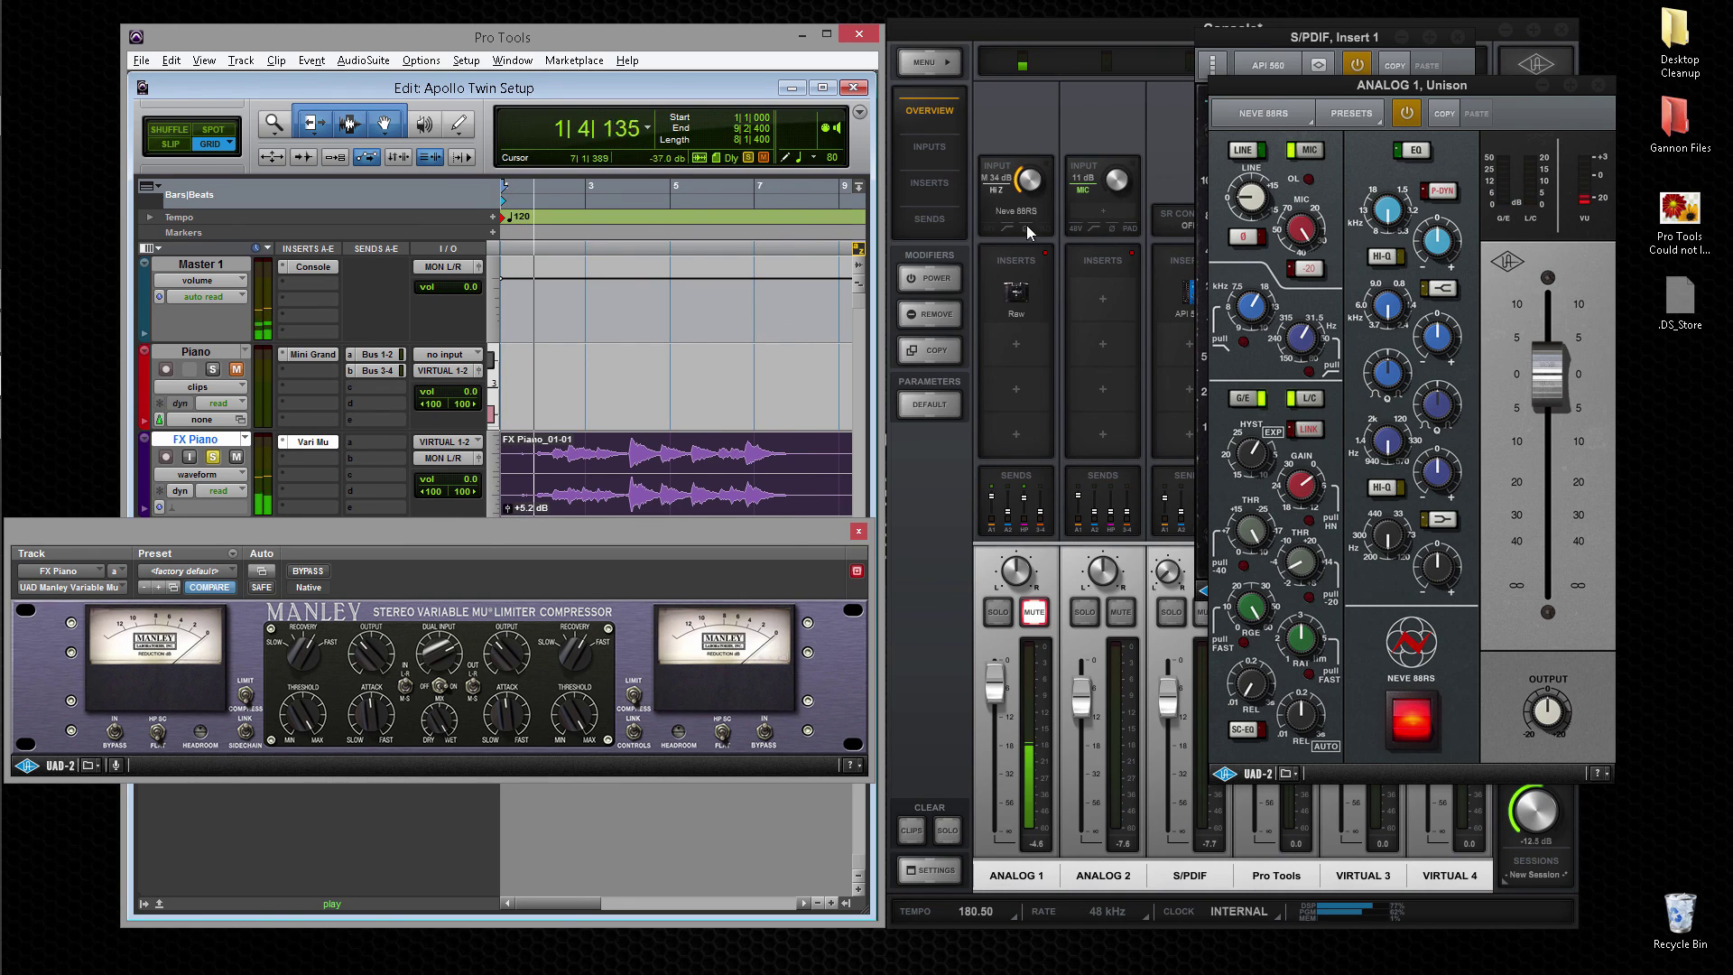
left_click_drag(1249, 88, 1130, 139)
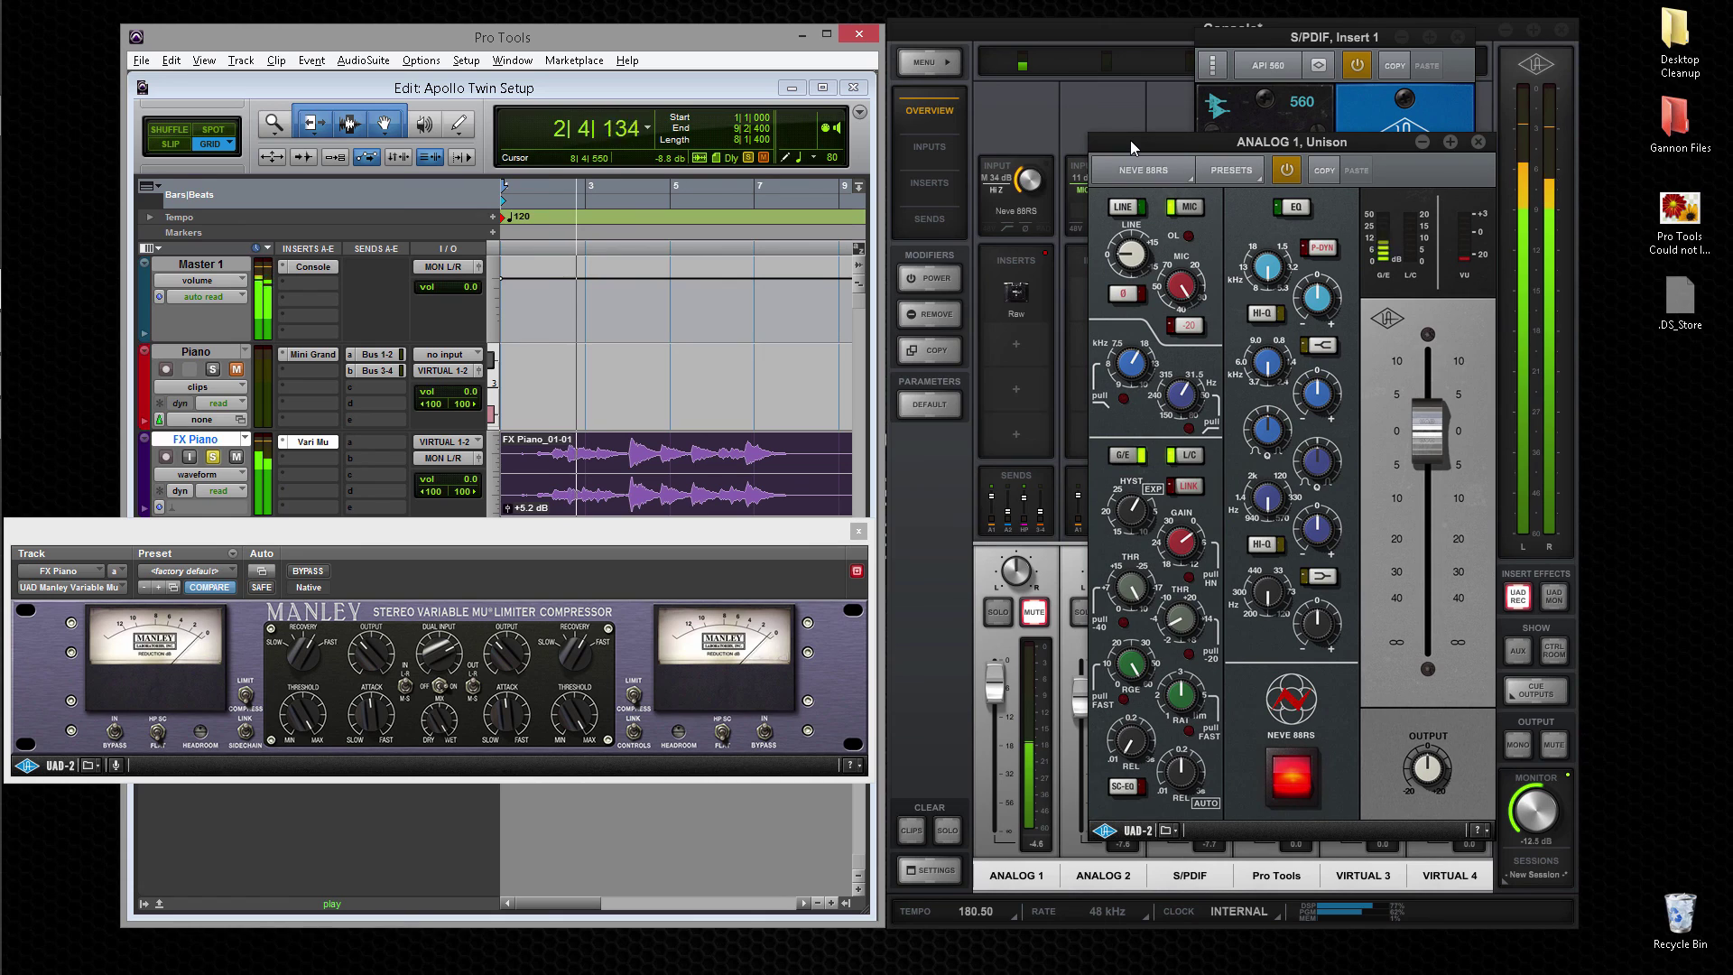
left_click(1239, 39)
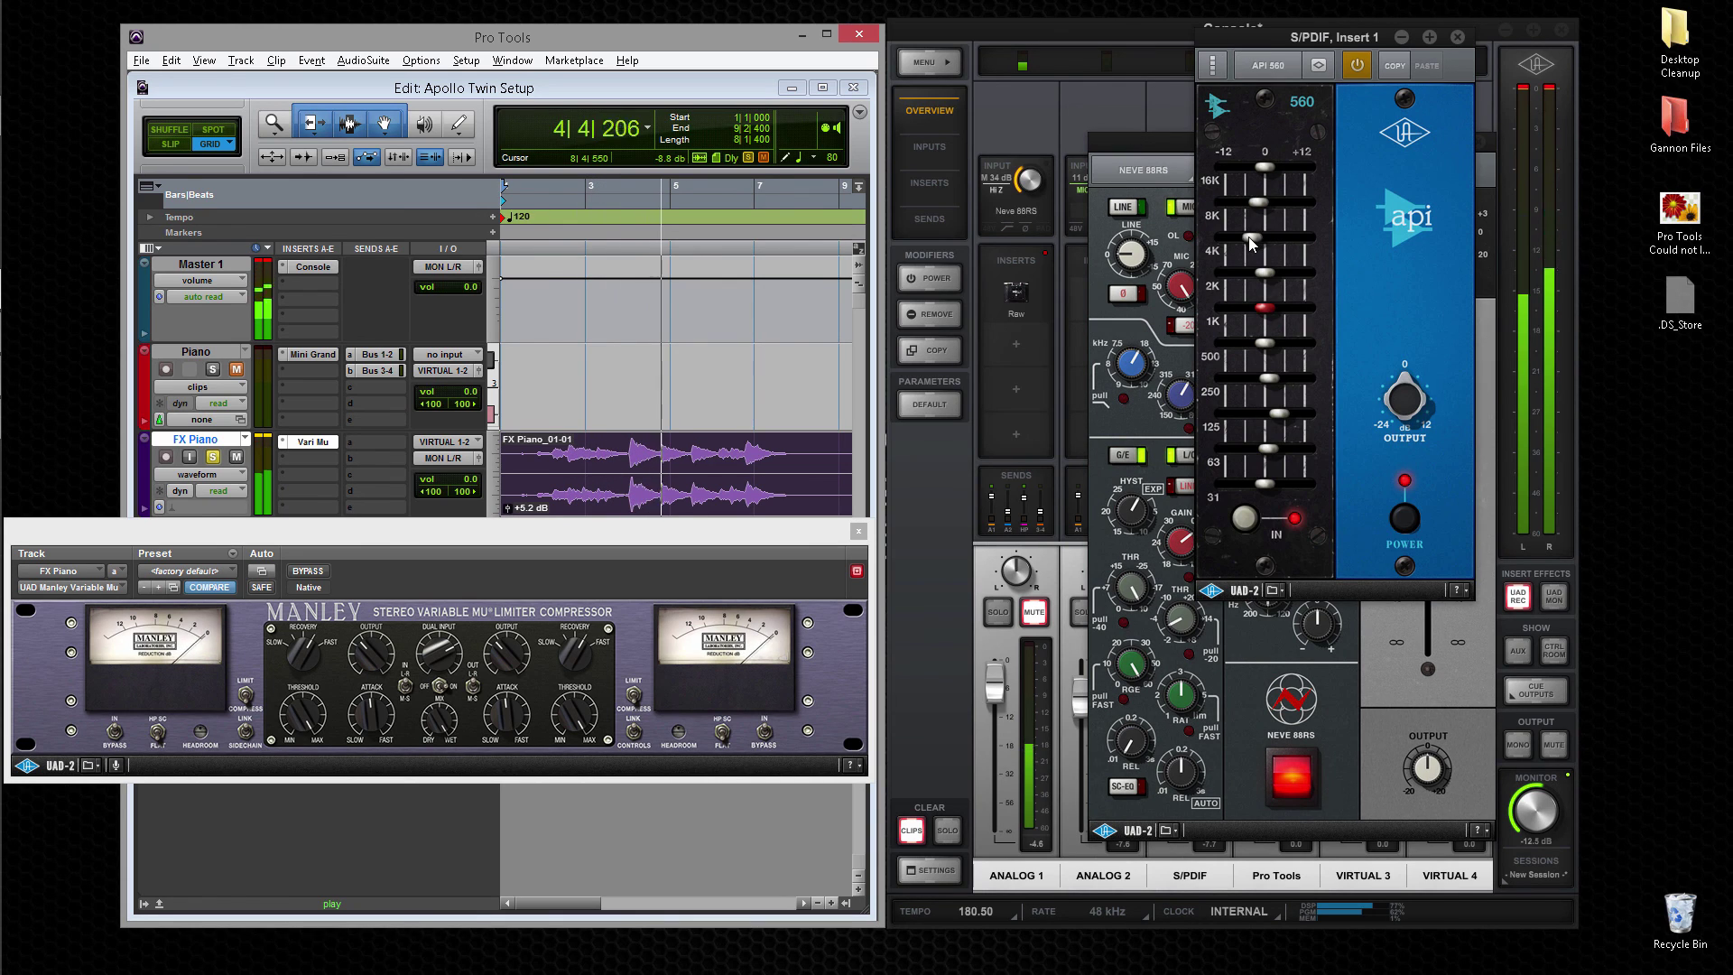
left_click_drag(1265, 273, 1275, 271)
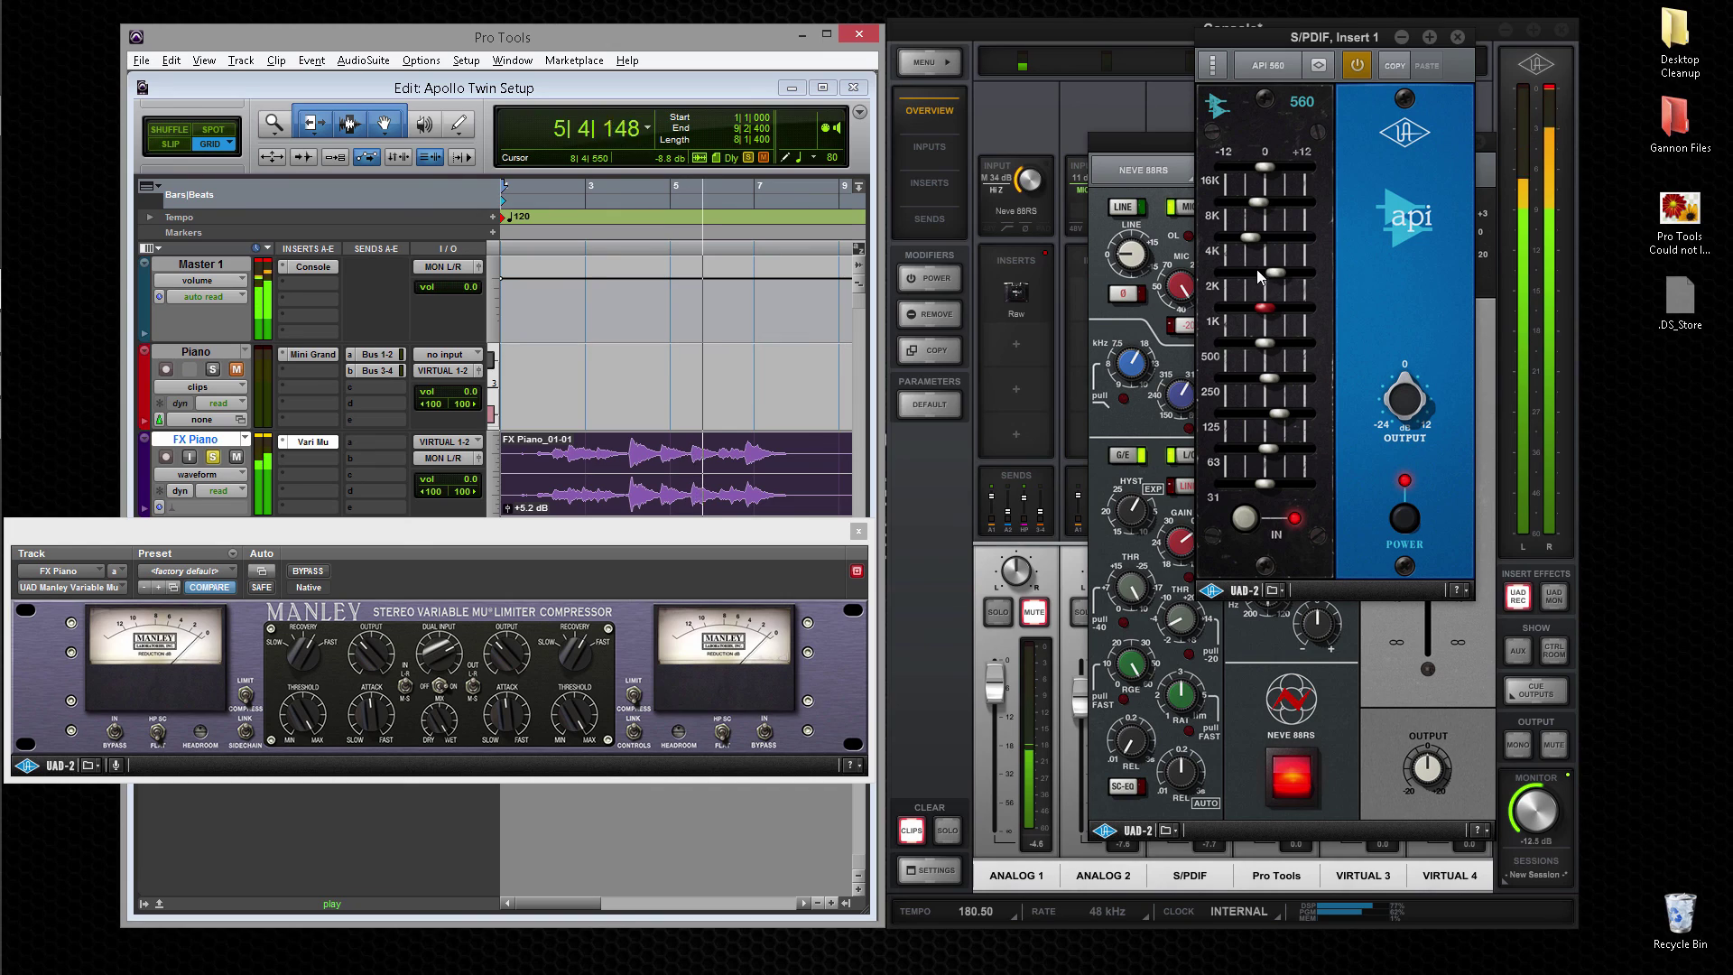